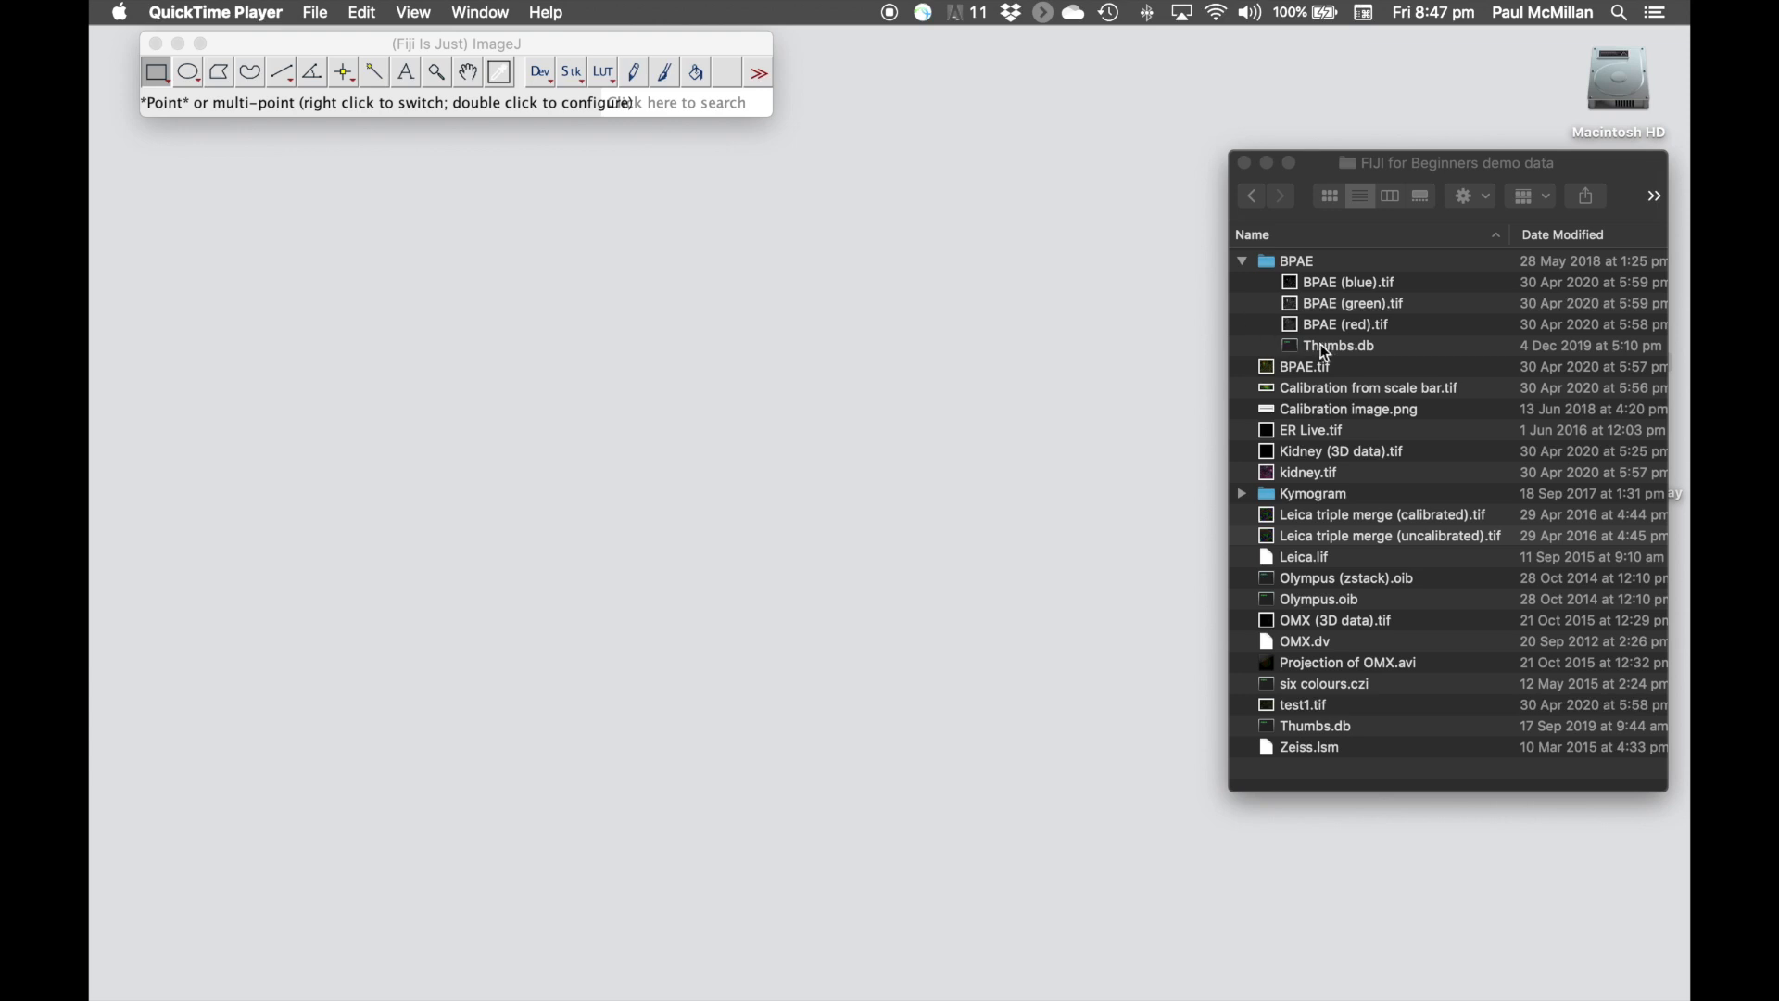
Open BPAE.tif from the FIJI for Beginners demo data folder in Fiji
{"action": "left_click", "coordinate": [1305, 367]}
{"action": "left_click_drag", "start_coordinate": [1275, 367], "coordinate": [549, 115]}
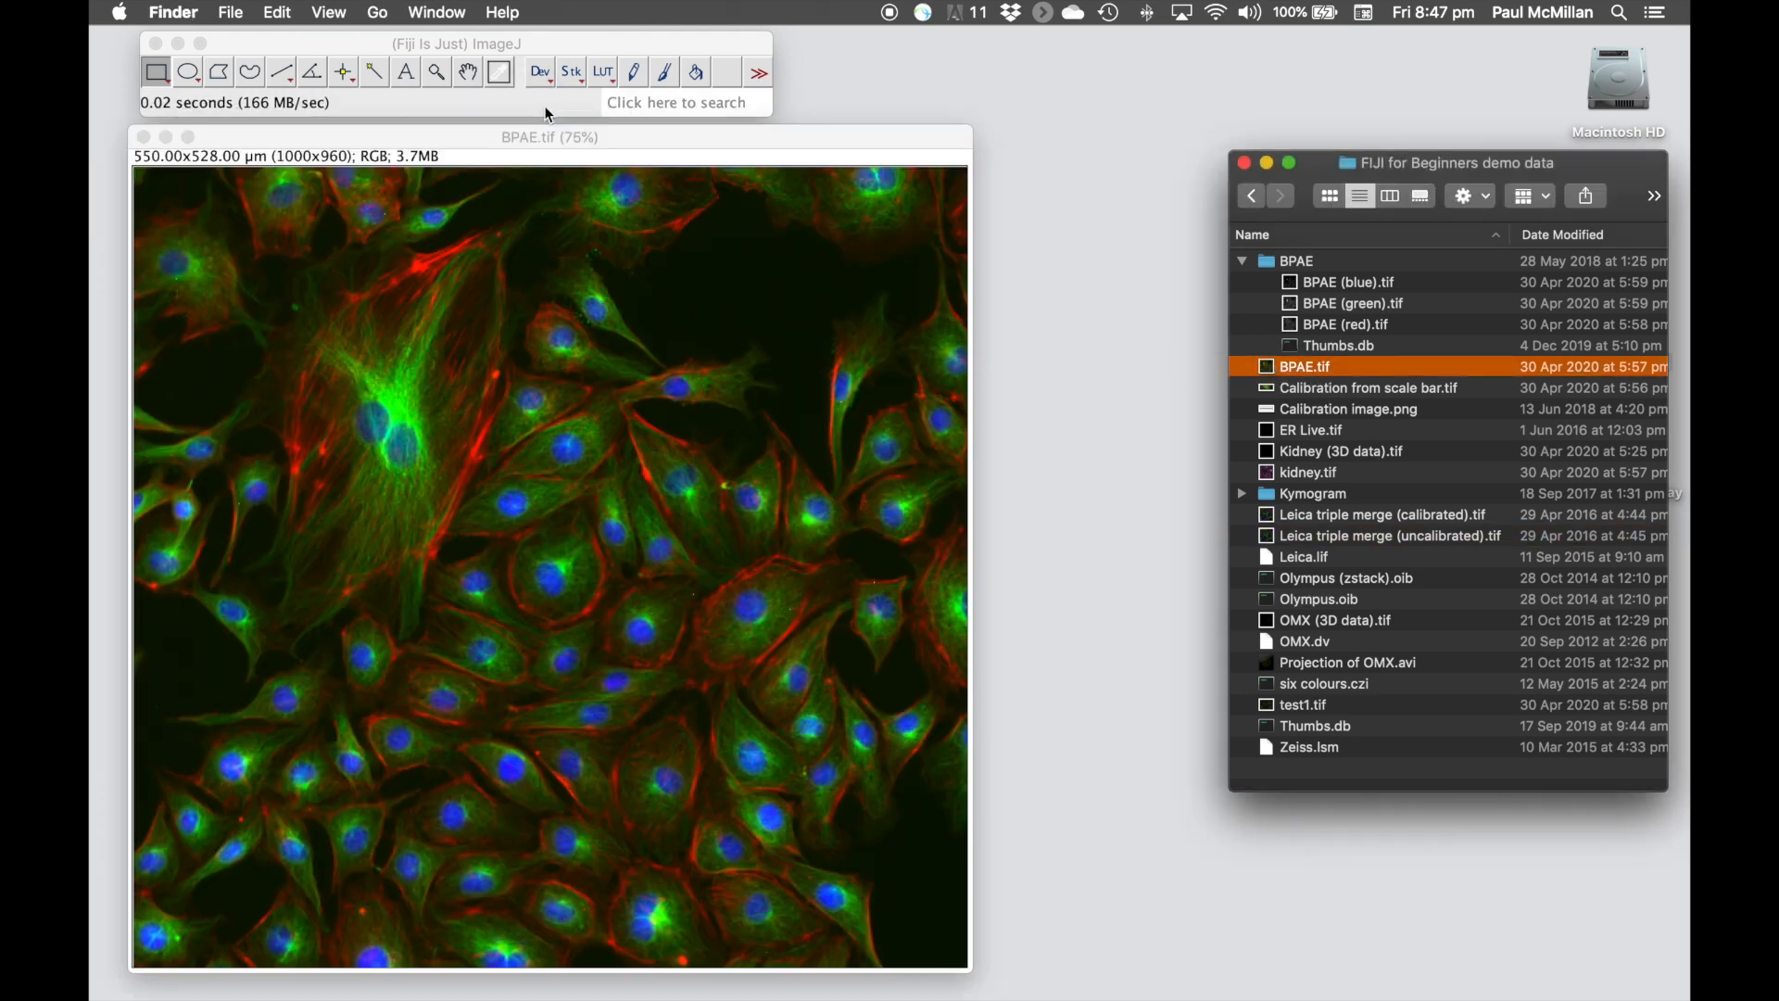
{"action": "left_click", "coordinate": [616, 146]}
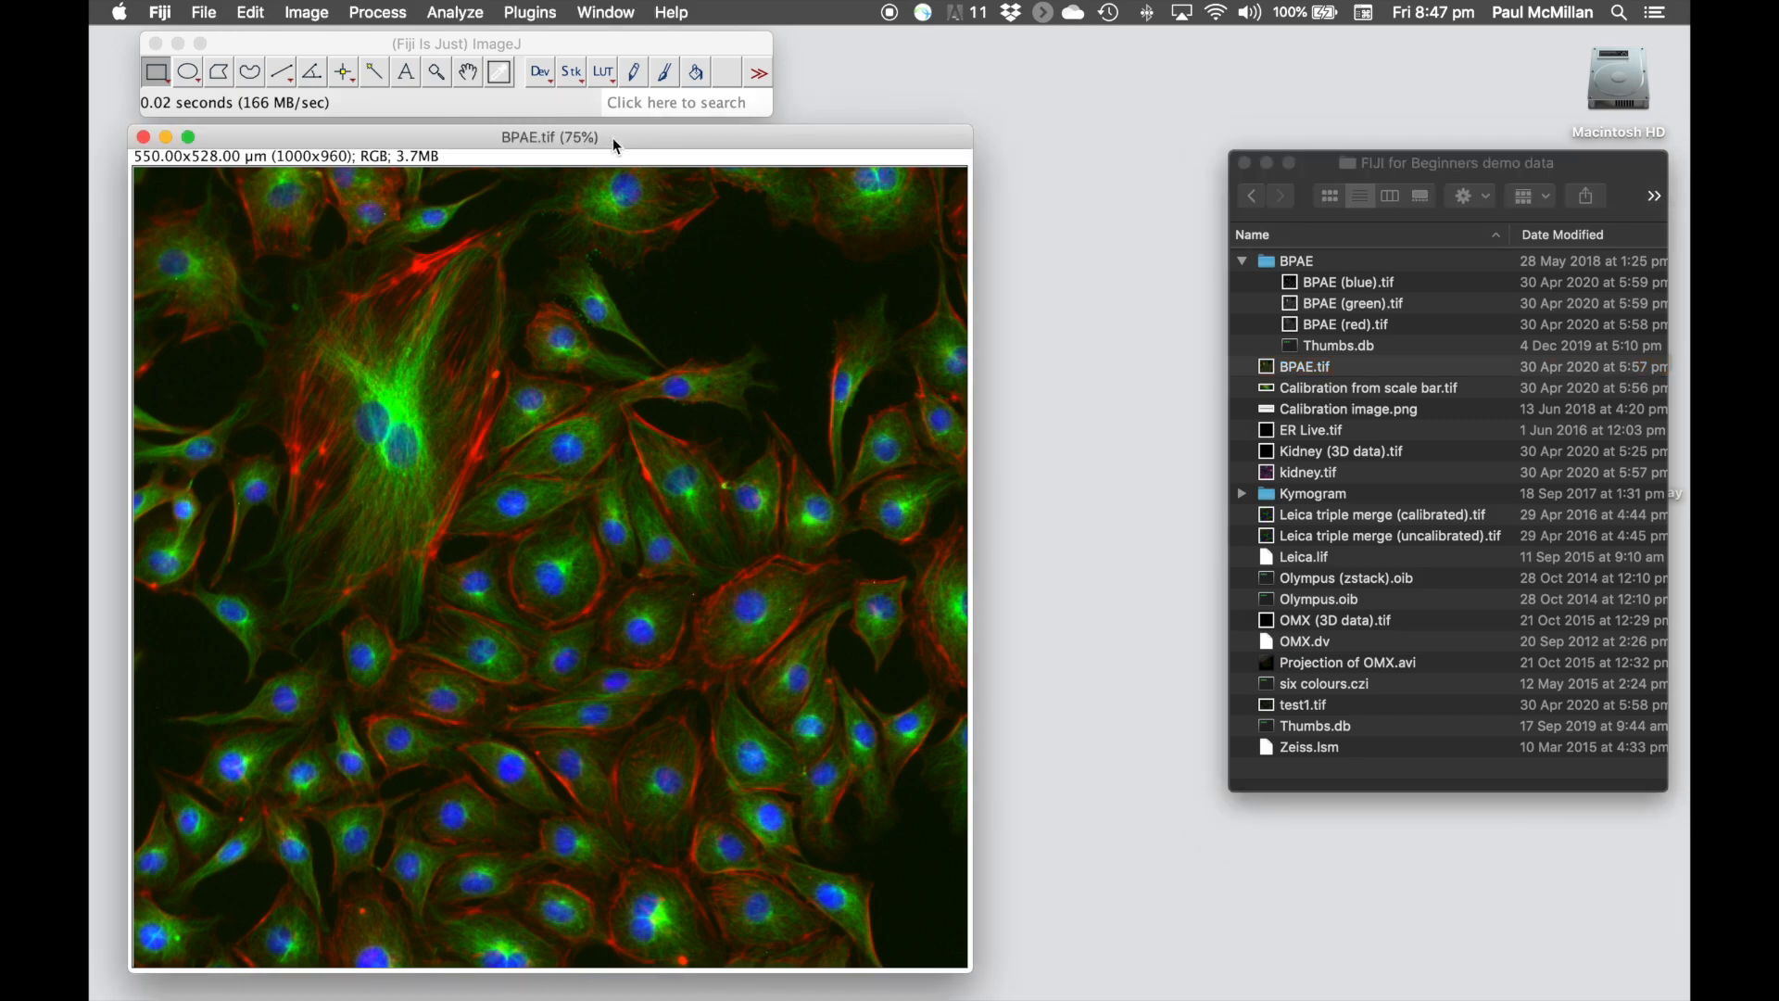
{"action": "key", "text": "minus"}
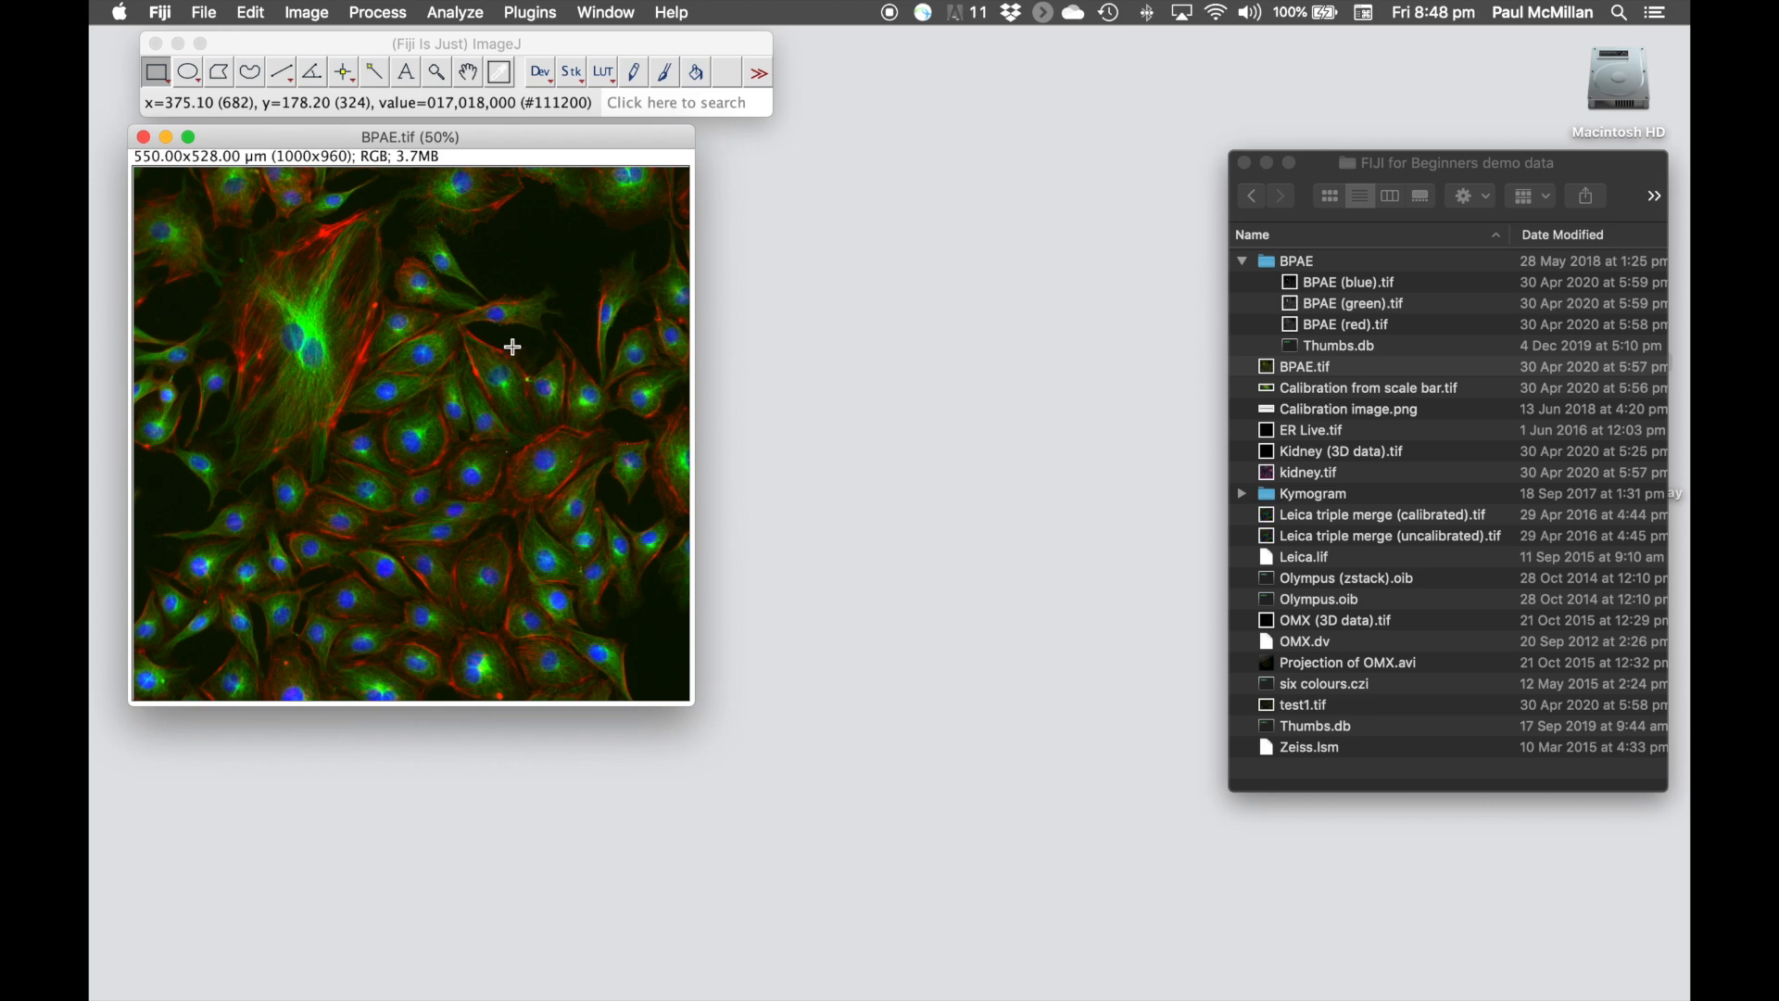
Duplicate the BPAE.tif image and move the copy's window down so the original's title stays visible
{"action": "right_click", "coordinate": [456, 378]}
{"action": "left_click", "coordinate": [545, 436]}
{"action": "left_click", "coordinate": [955, 346]}
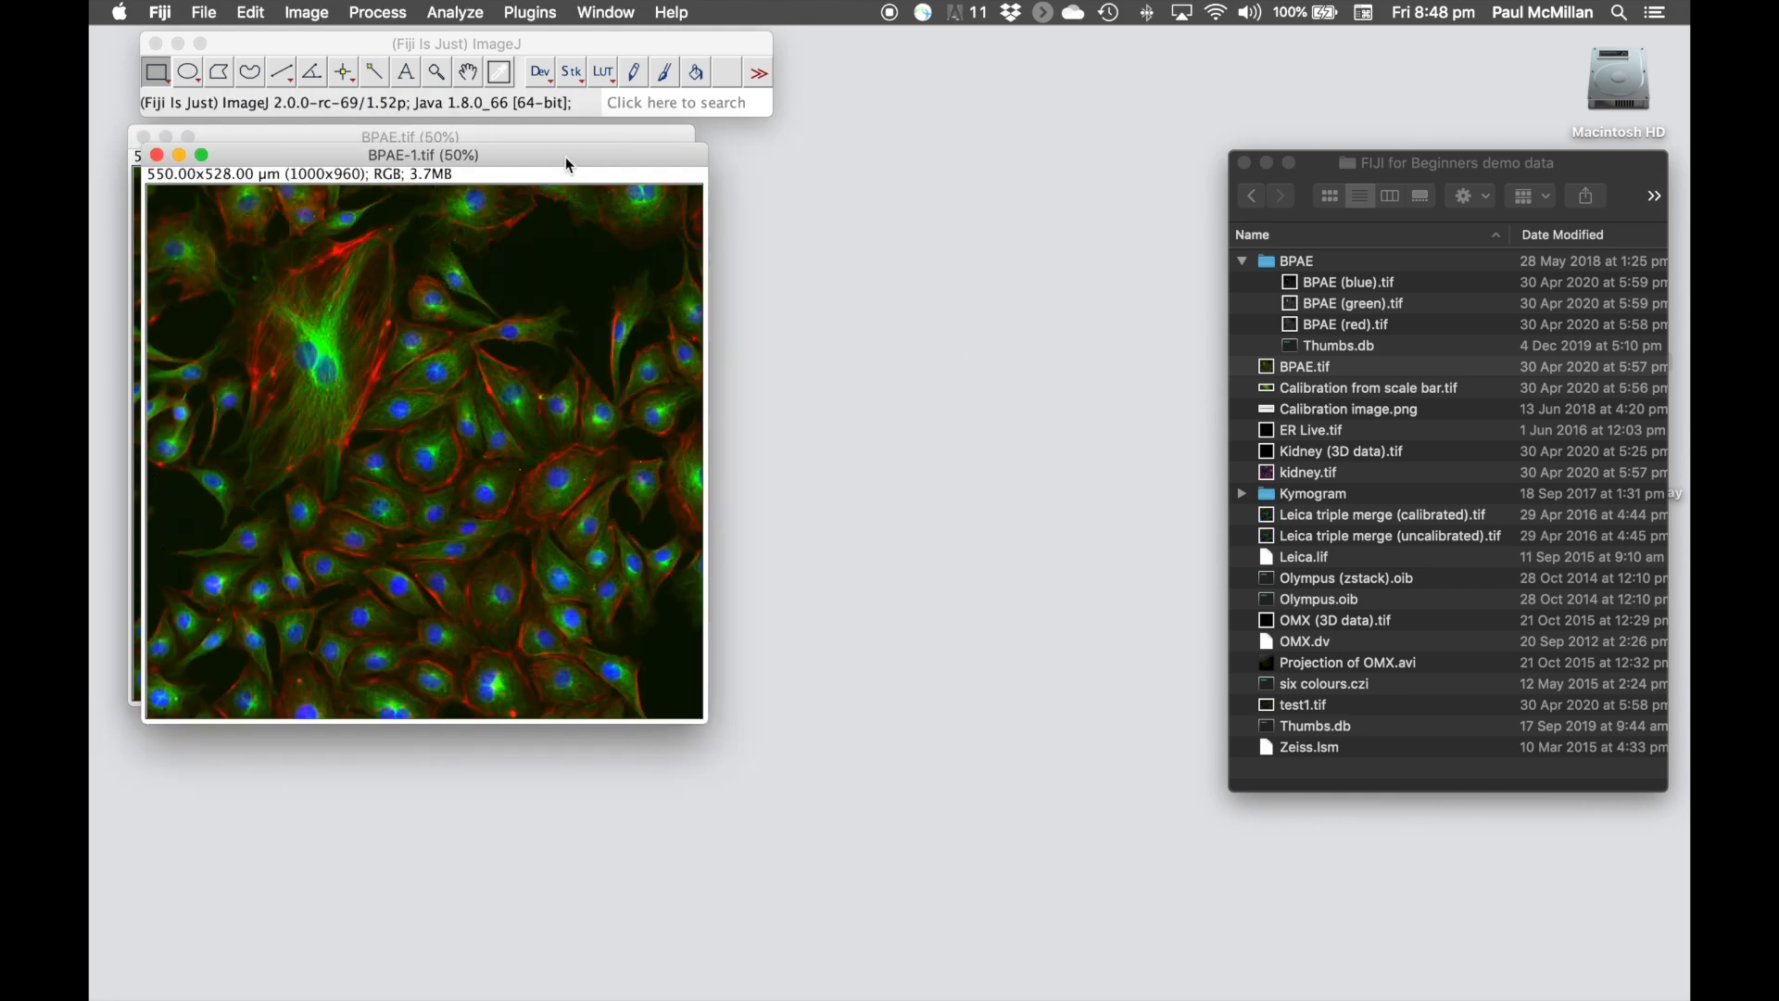
{"action": "left_click_drag", "start_coordinate": [565, 159], "coordinate": [562, 220]}
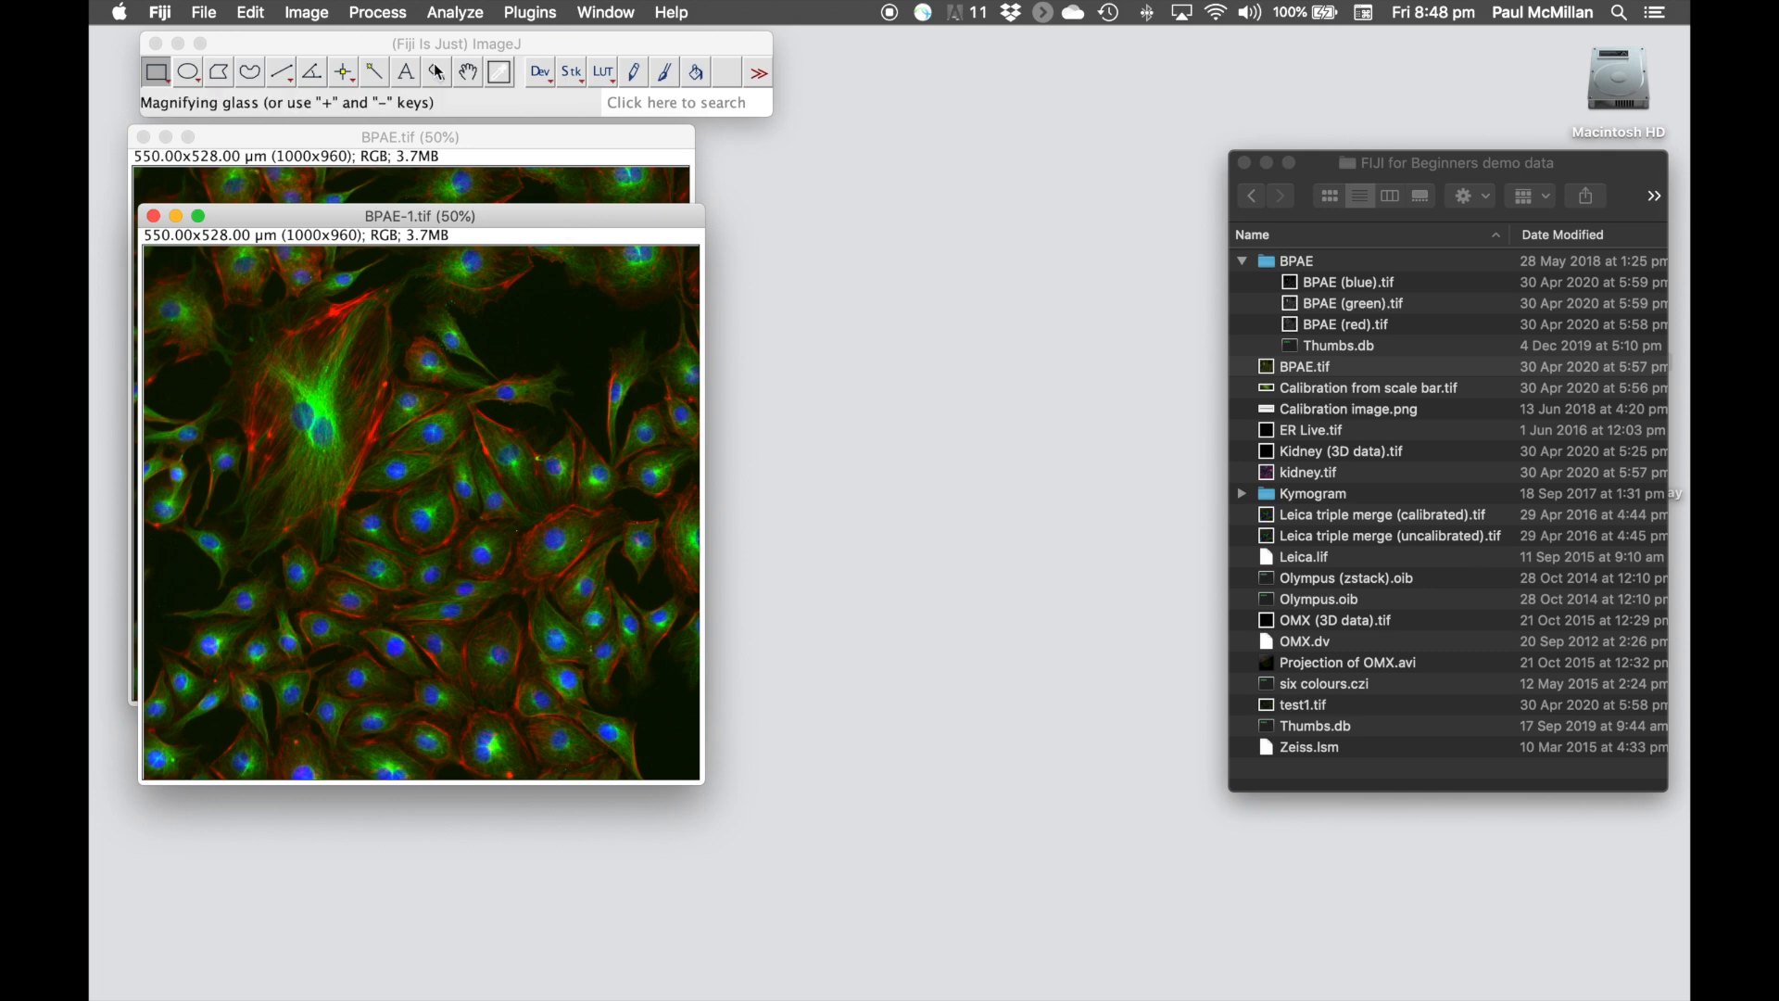
Split the duplicated image into its separate colour channels and tile all open image windows
{"action": "left_click", "coordinate": [320, 18]}
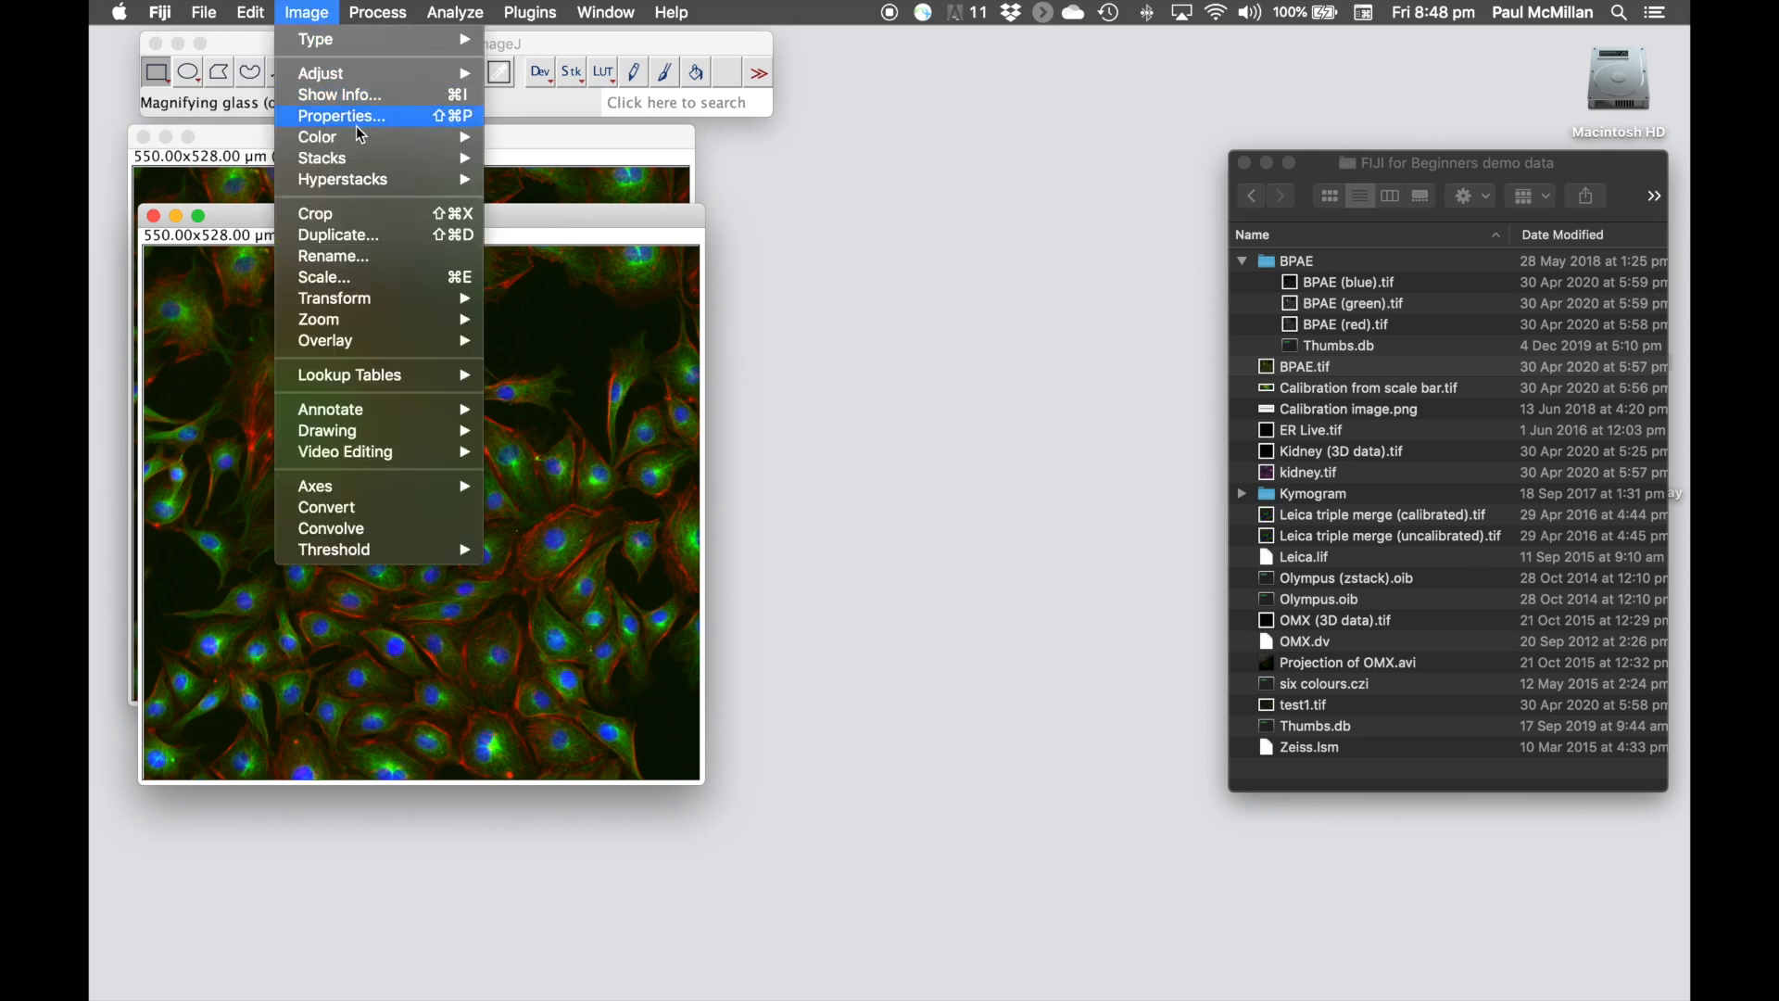
{"action": "mouse_move", "coordinate": [362, 137]}
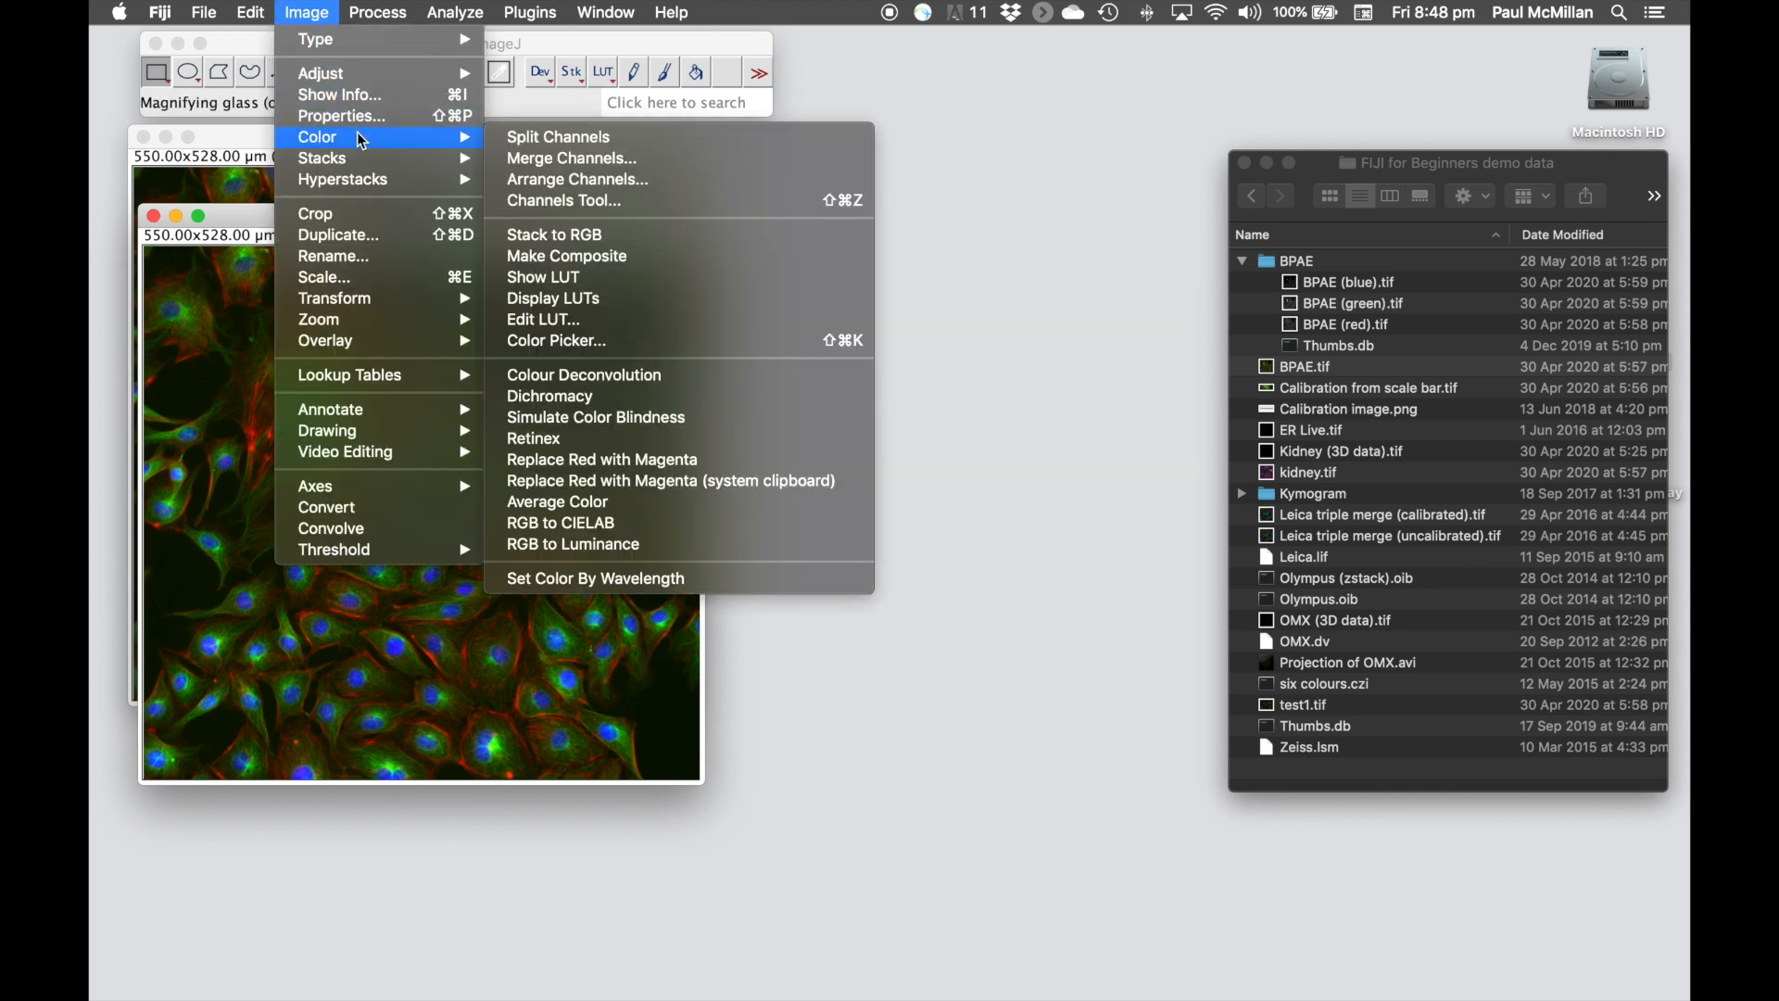
{"action": "left_click", "coordinate": [576, 146]}
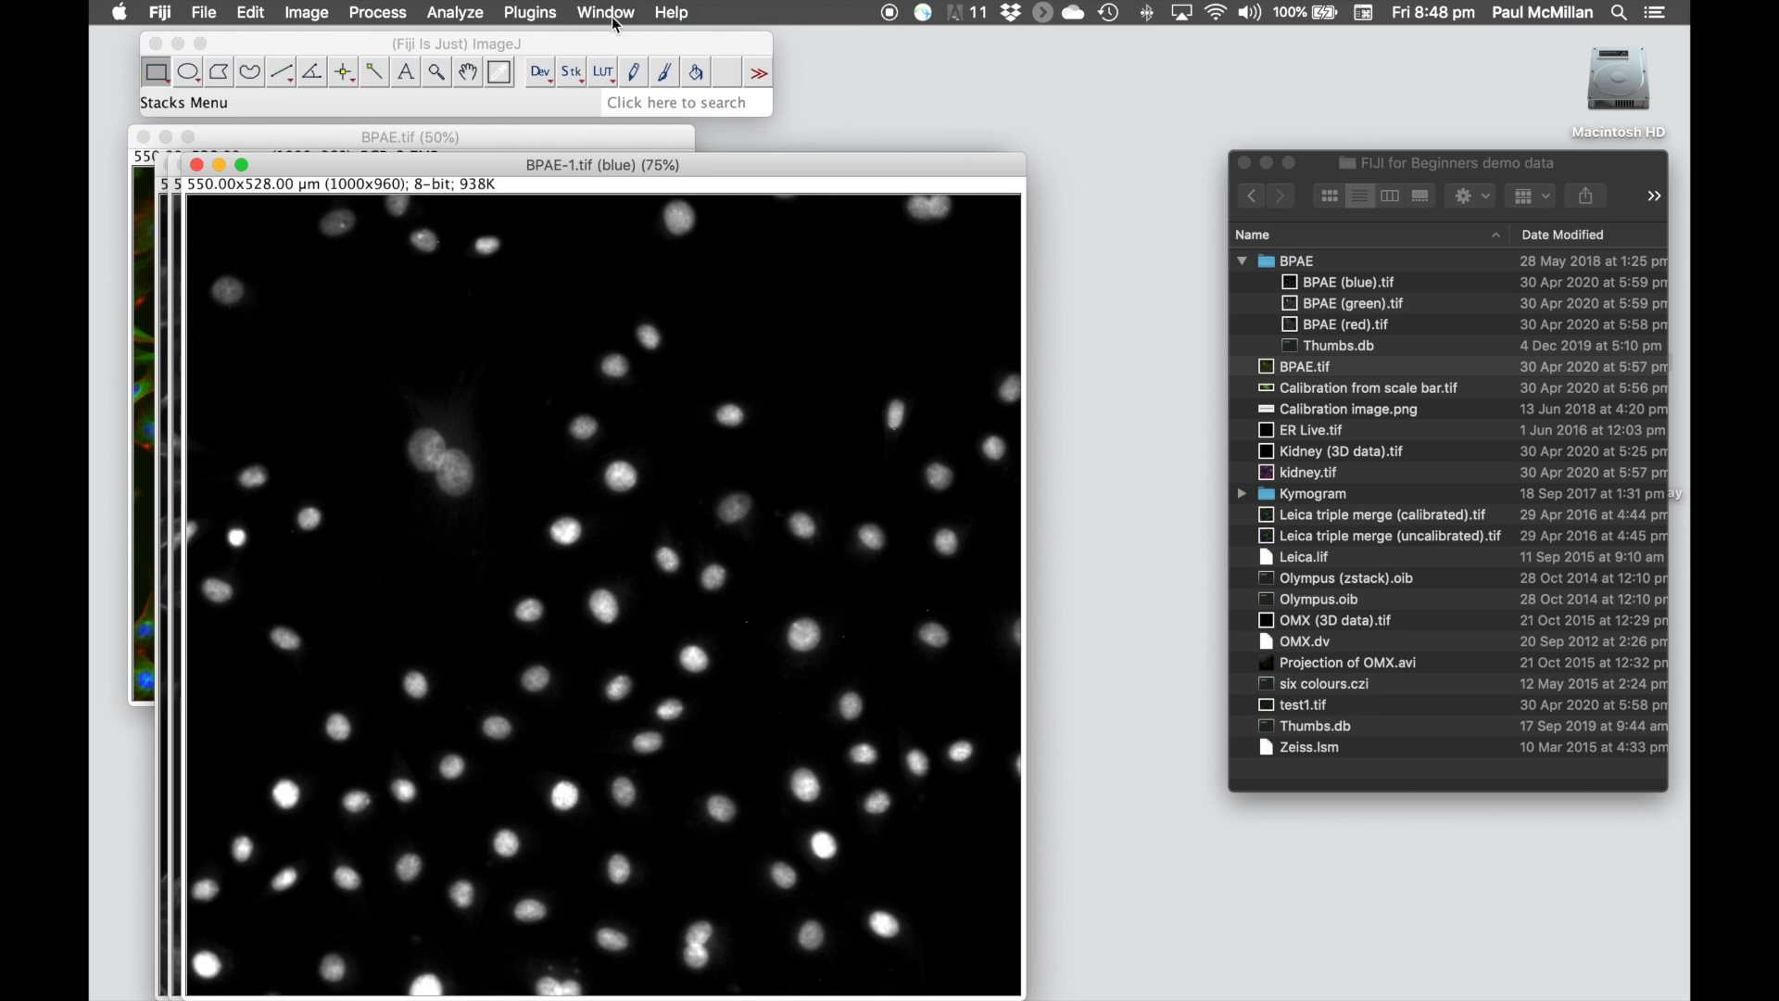
{"action": "left_click", "coordinate": [612, 13]}
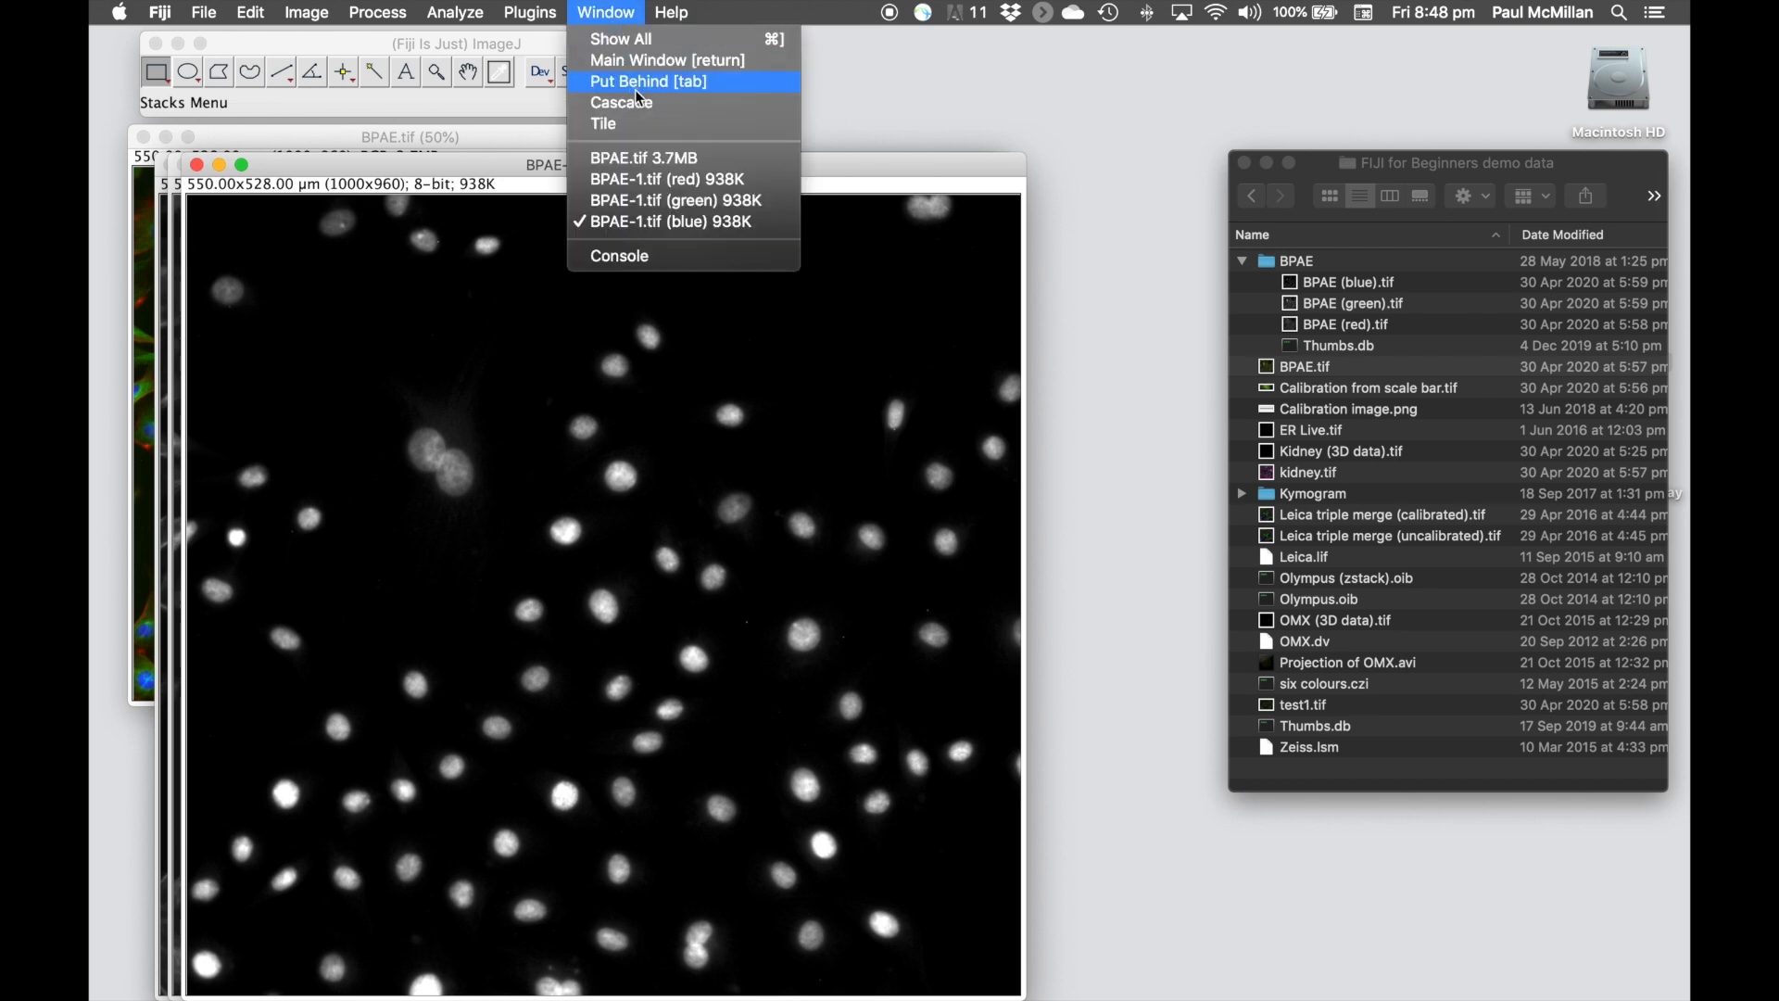
{"action": "left_click", "coordinate": [654, 124]}
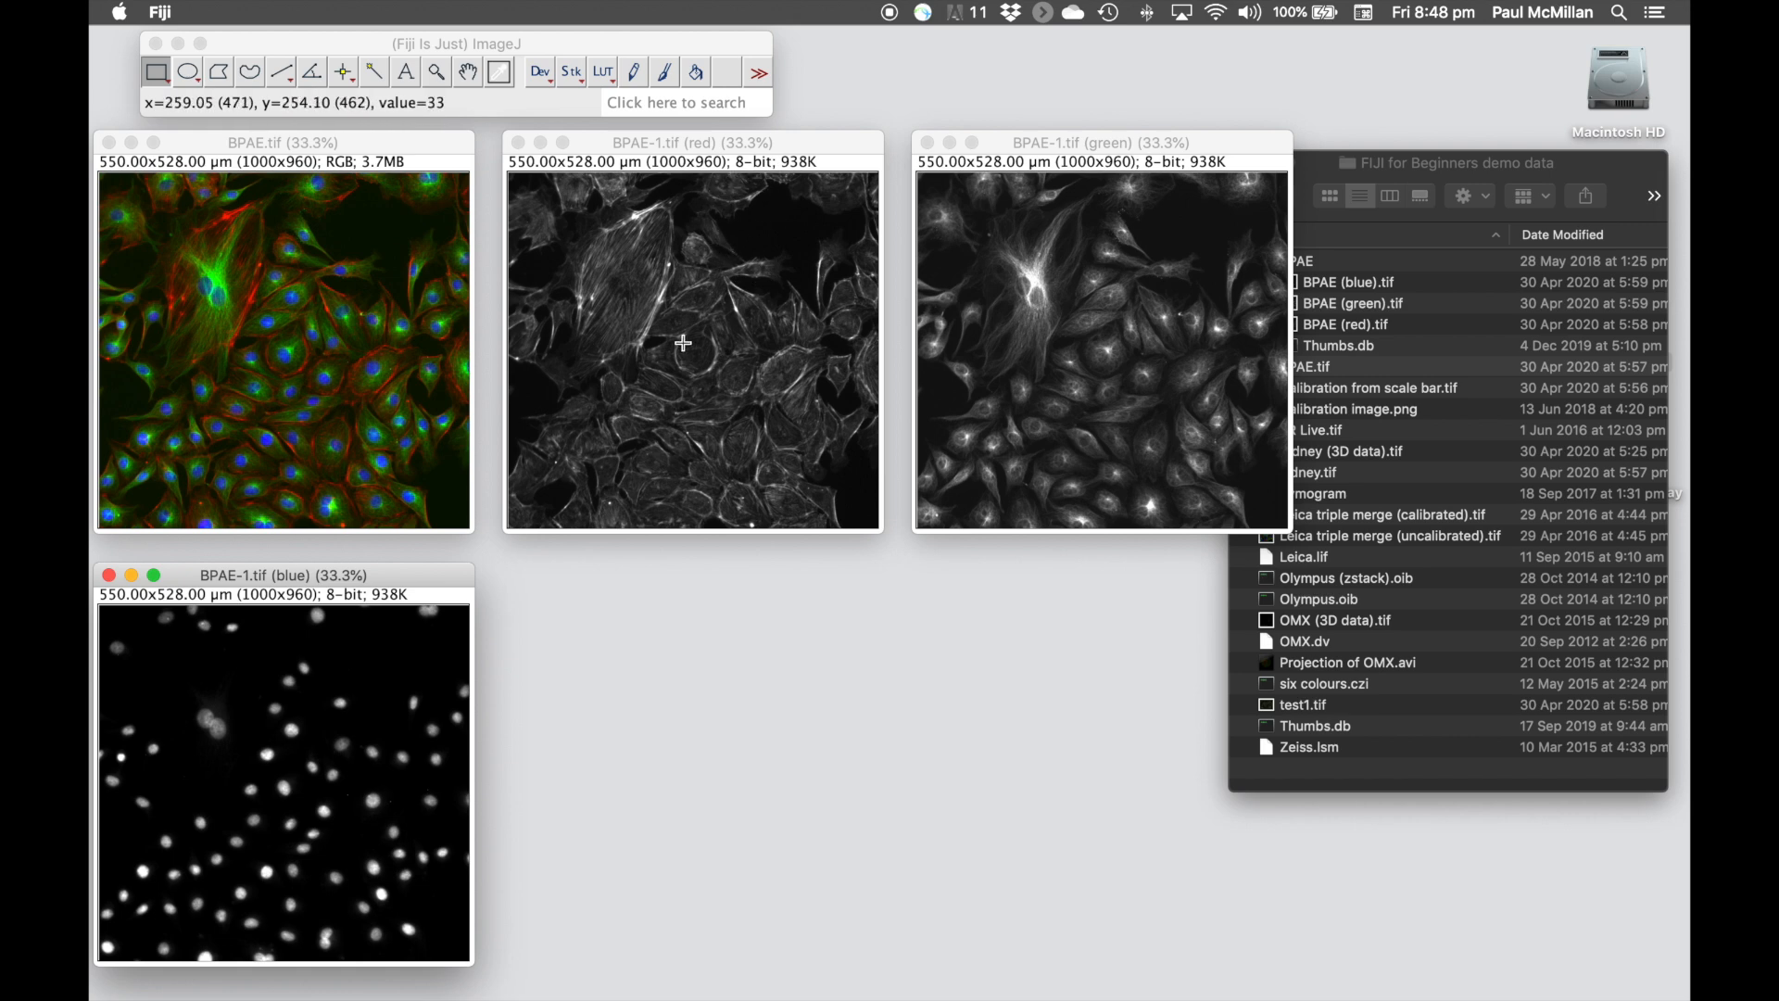
Convert the red channel image to the RGB Color type
{"action": "left_click", "coordinate": [754, 147]}
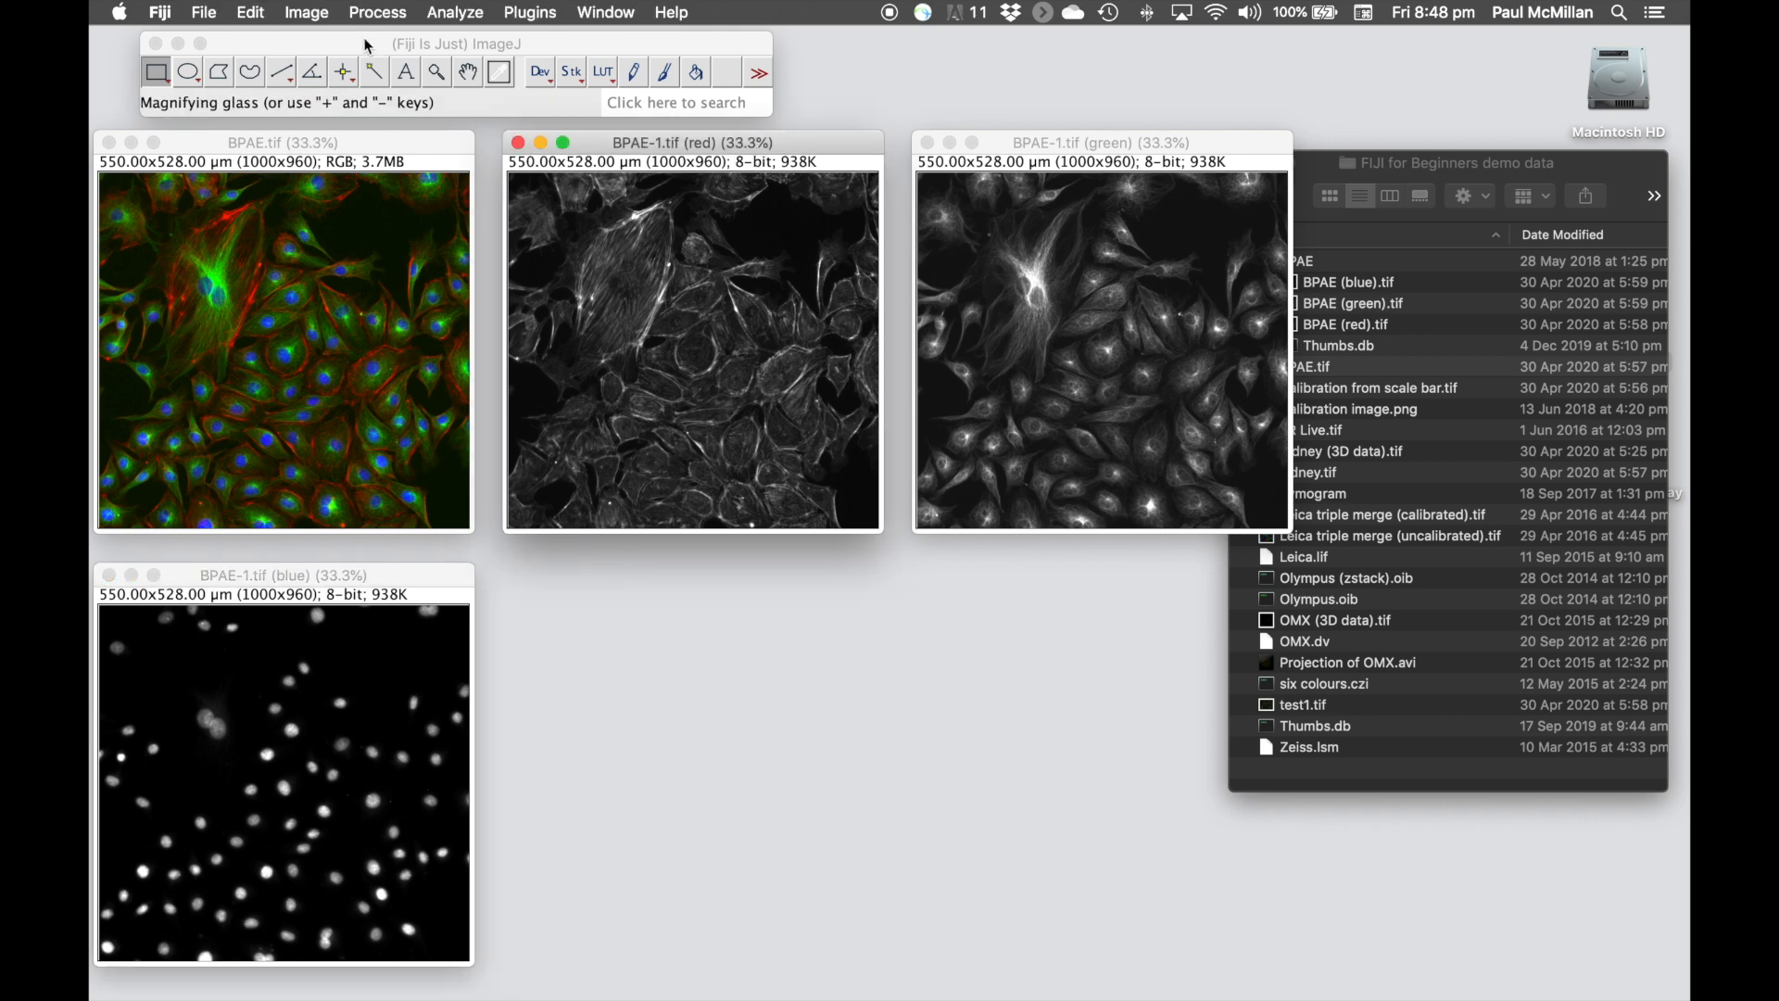
{"action": "left_click", "coordinate": [310, 13]}
{"action": "mouse_move", "coordinate": [319, 40]}
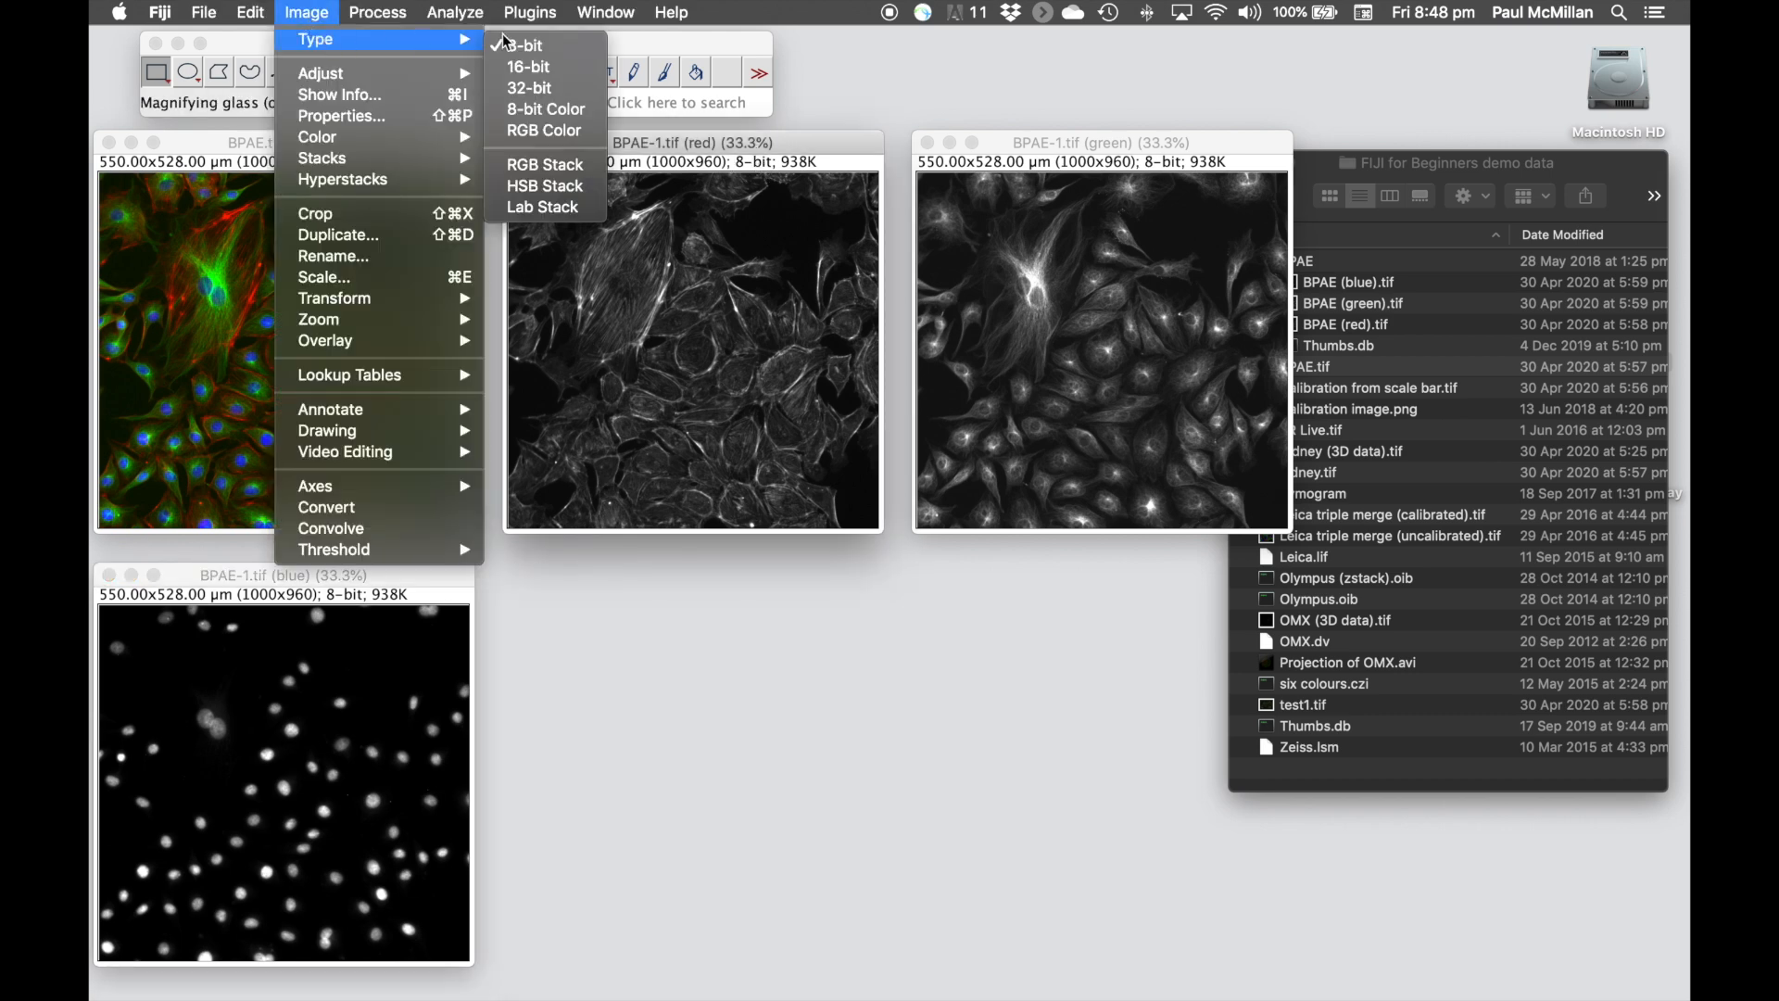
{"action": "left_click", "coordinate": [547, 137]}
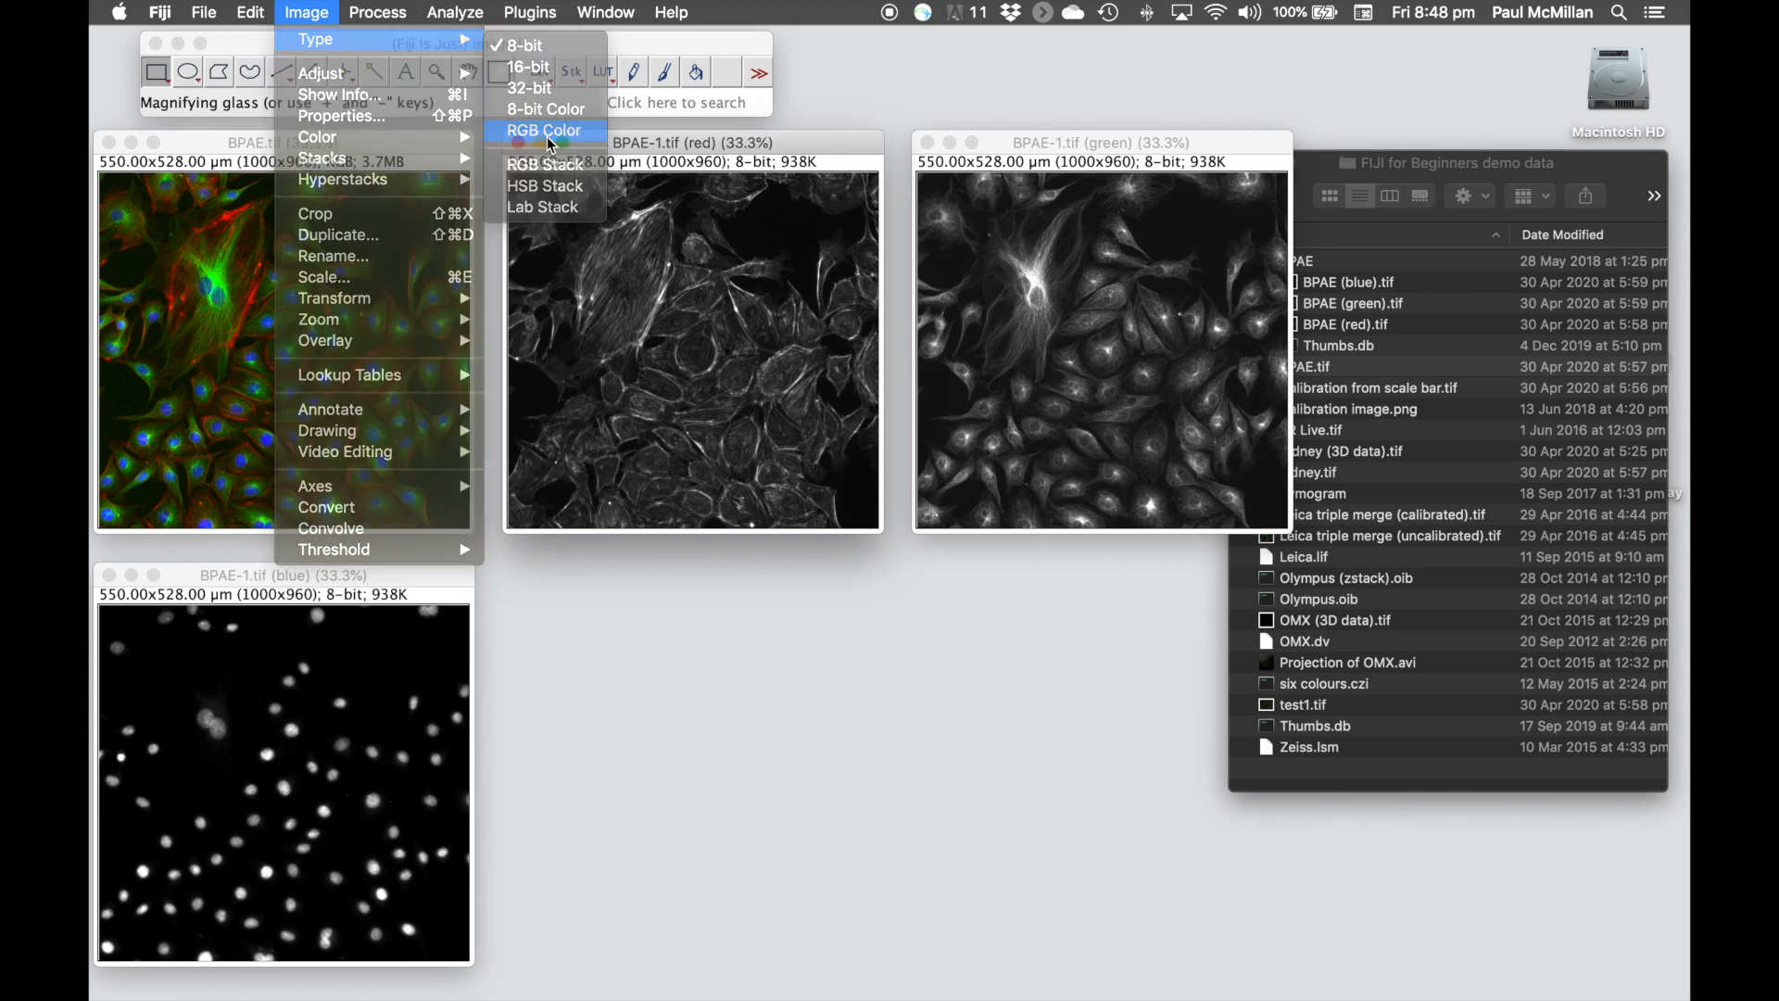
Convert the green channel image to the RGB Color type
{"action": "left_click", "coordinate": [1075, 148]}
{"action": "left_click", "coordinate": [306, 13]}
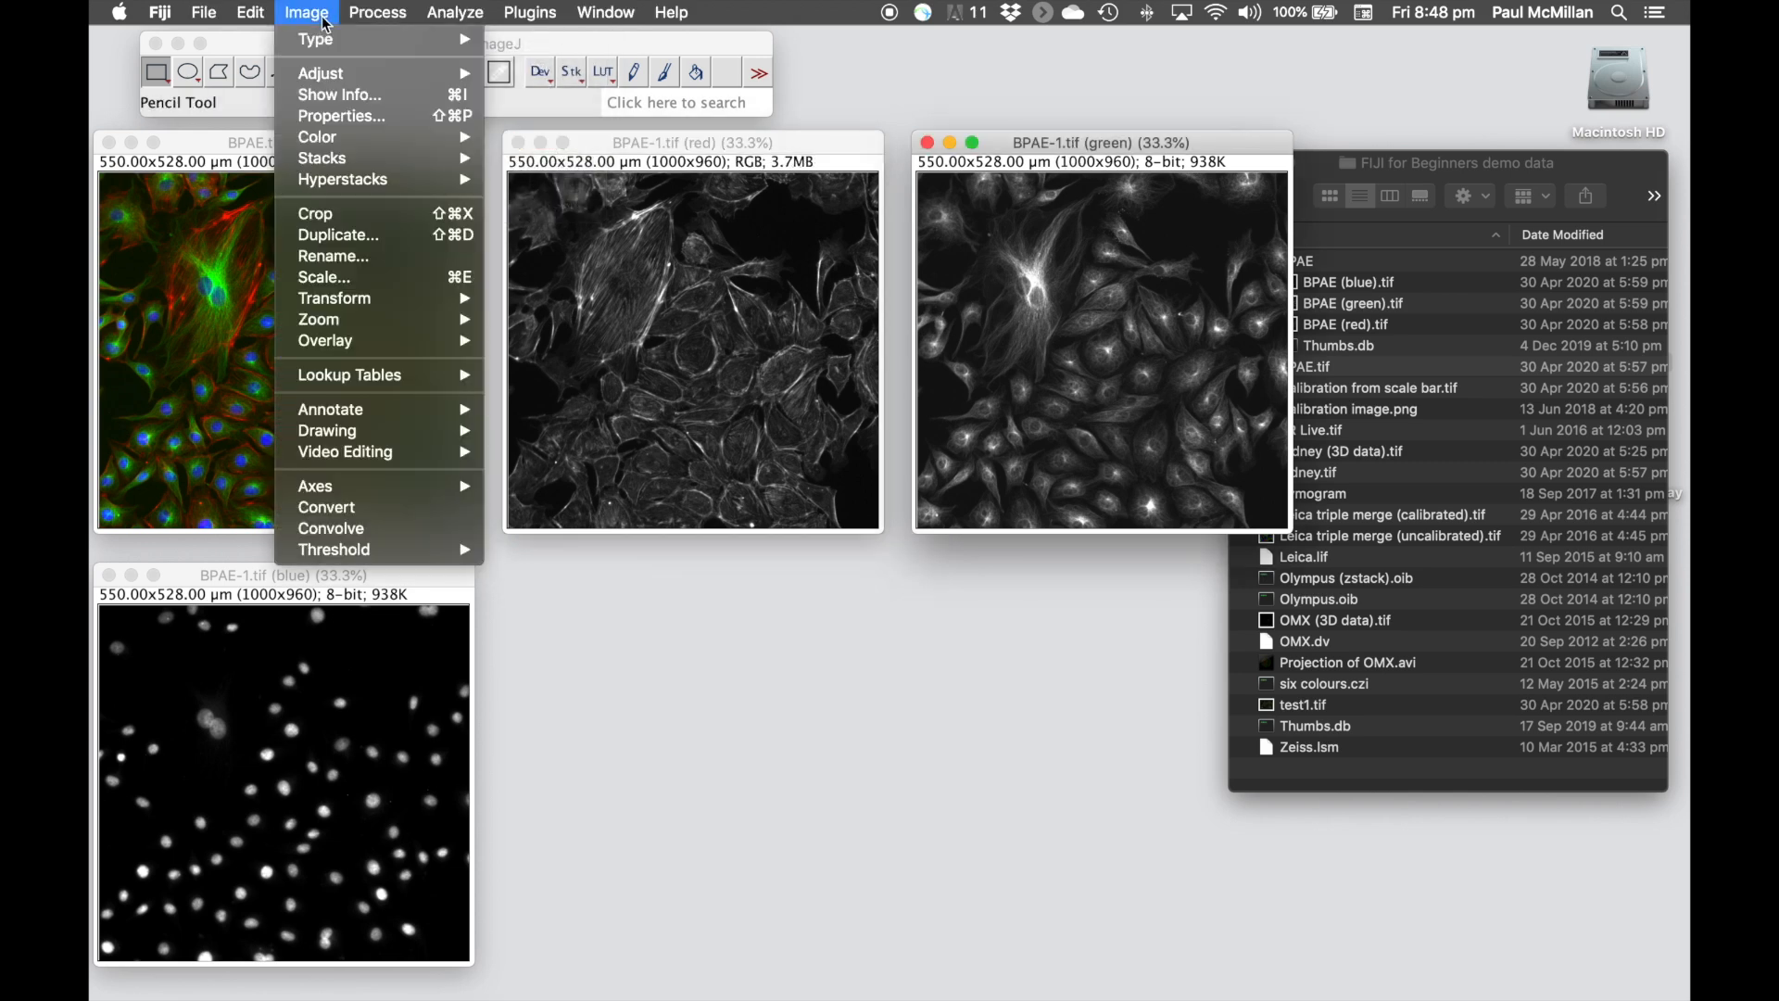
{"action": "mouse_move", "coordinate": [339, 44]}
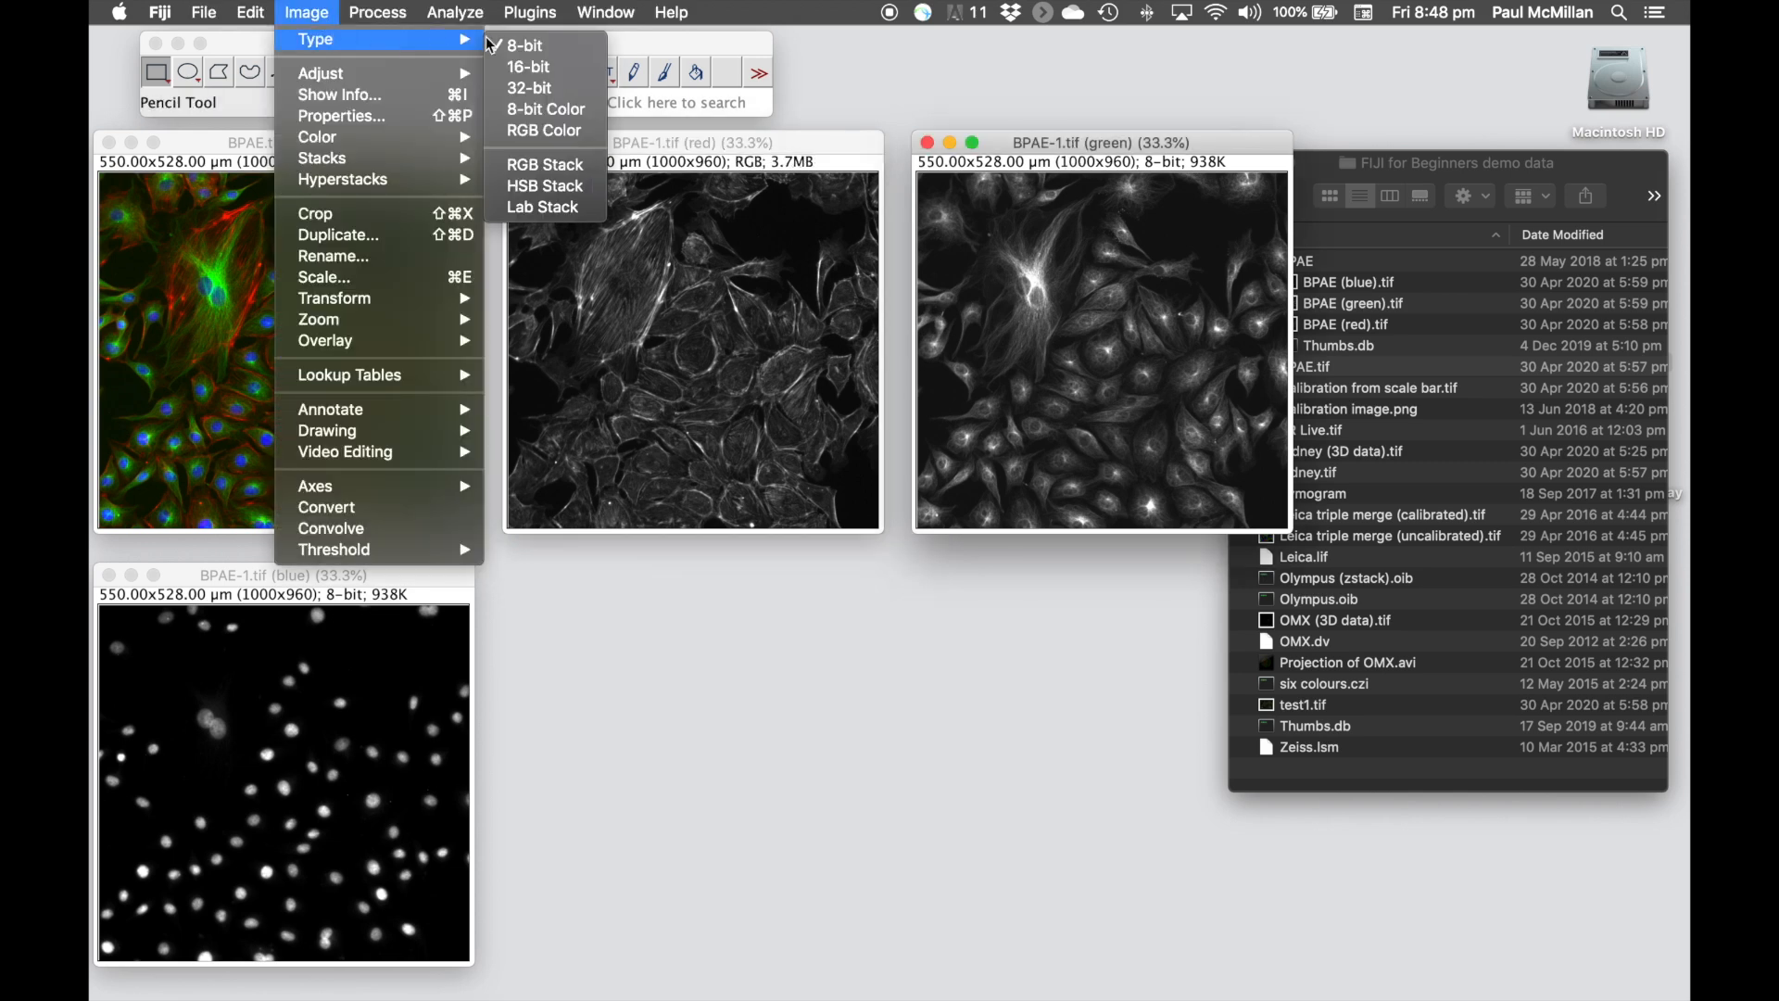
{"action": "left_click", "coordinate": [558, 129]}
Convert the blue channel image to the RGB Color type
{"action": "left_click", "coordinate": [348, 575]}
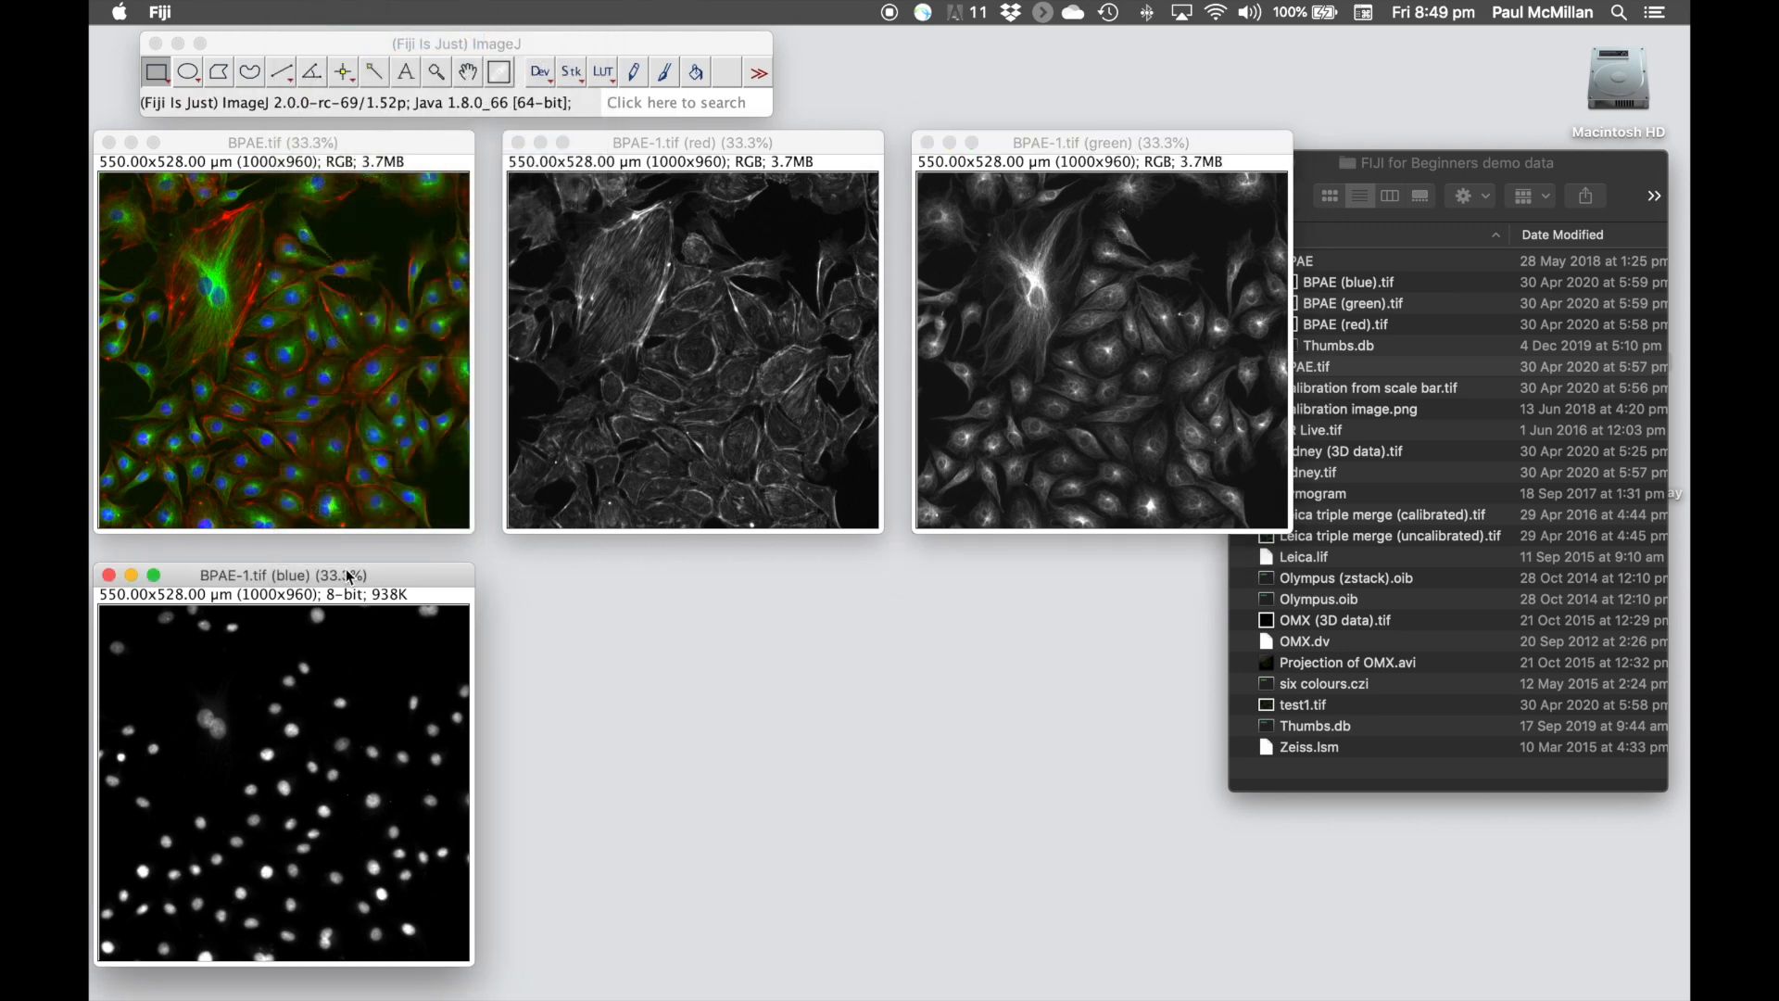
{"action": "left_click", "coordinate": [307, 13]}
{"action": "mouse_move", "coordinate": [324, 42]}
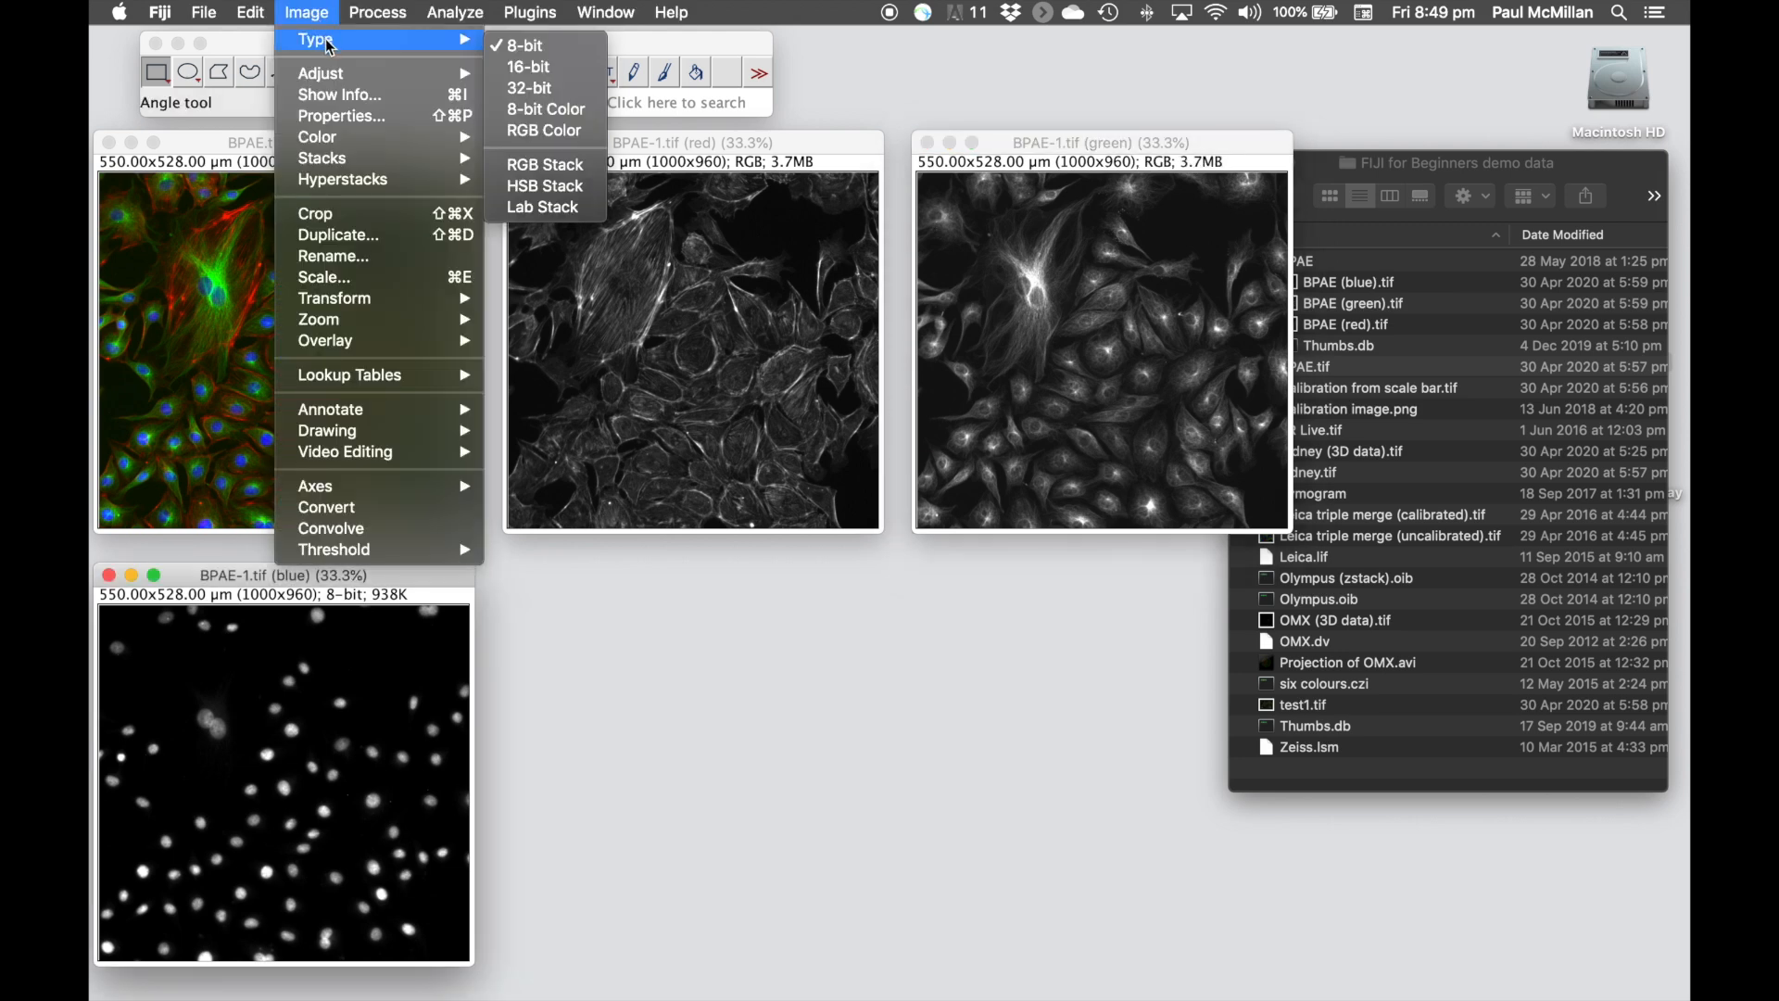
{"action": "left_click", "coordinate": [553, 128]}
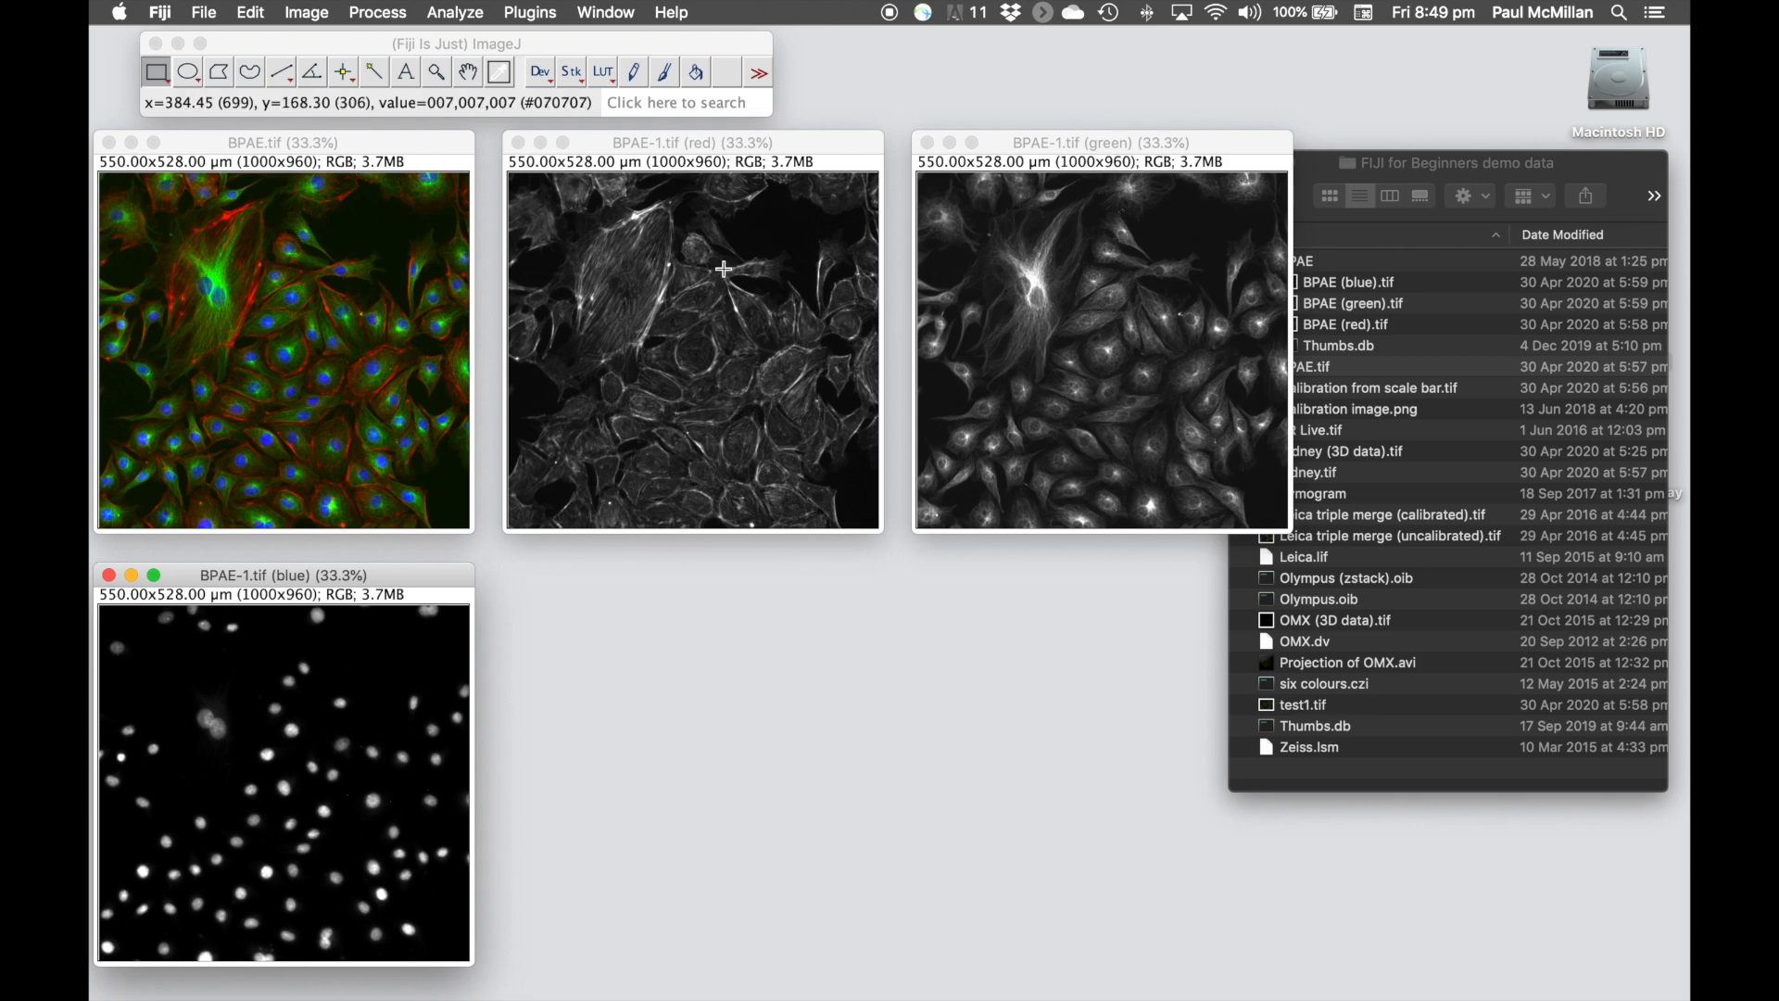
Combine the merged image and the three channel images into one stack named Stack, using titles as labels
{"action": "left_click", "coordinate": [309, 13]}
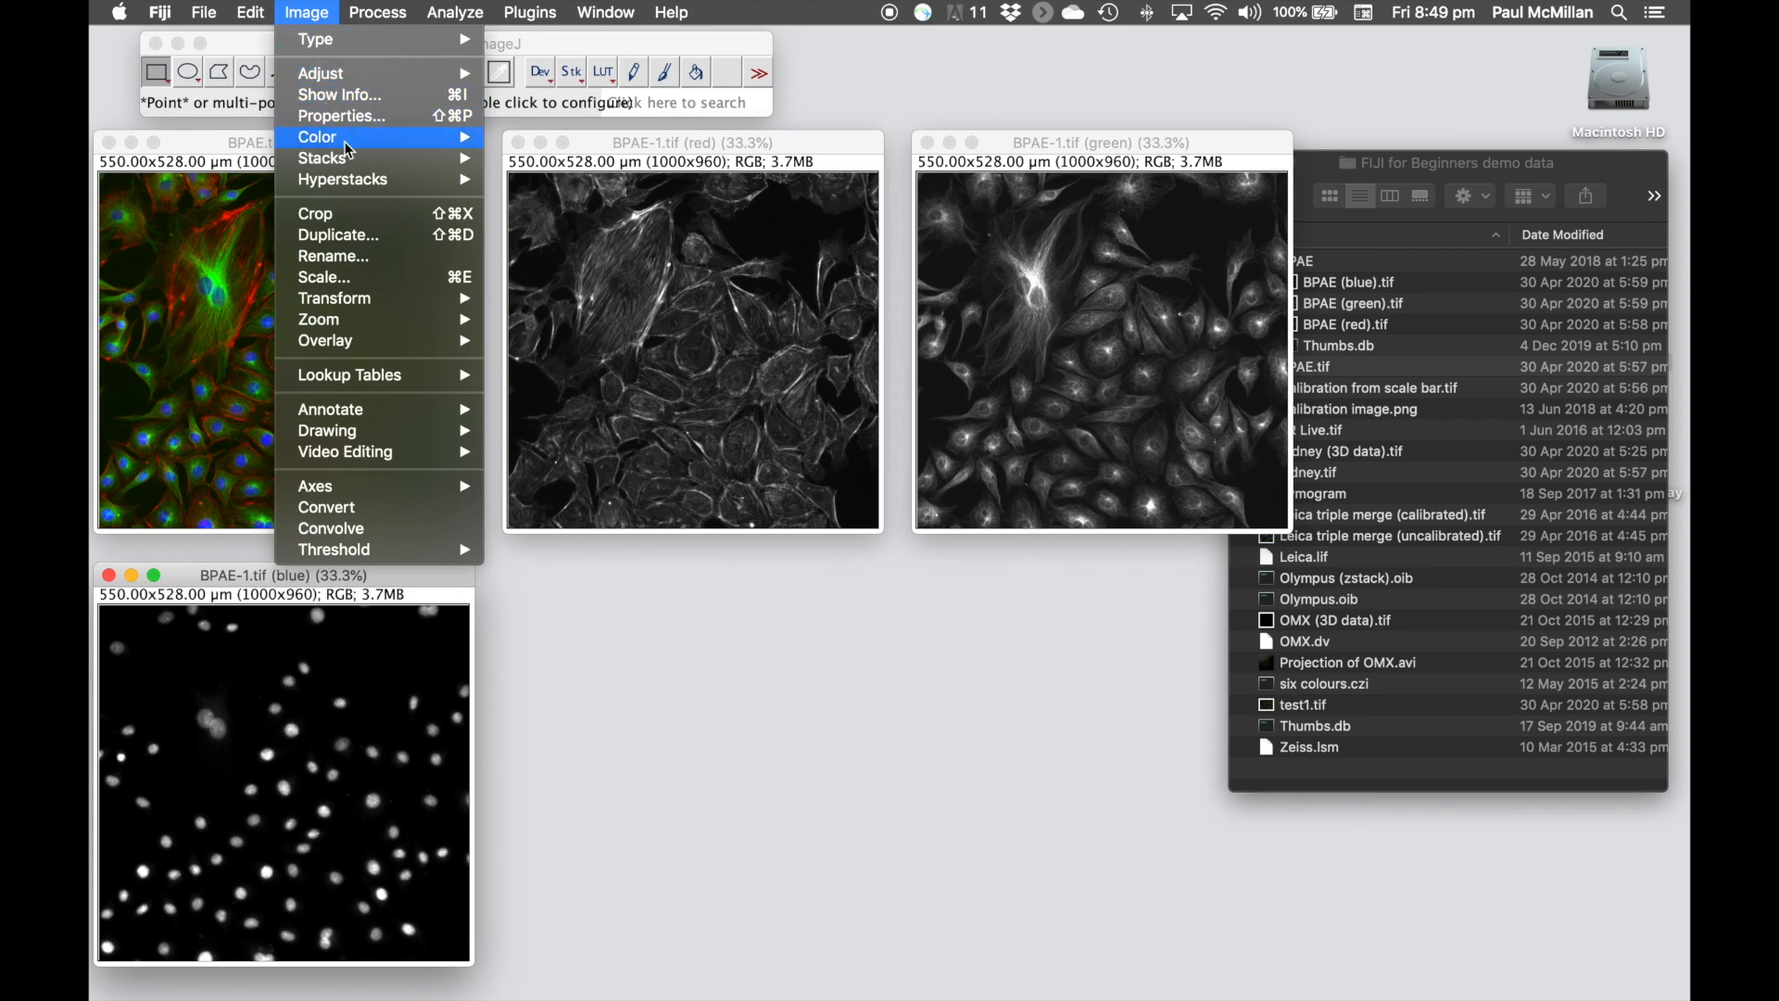
{"action": "mouse_move", "coordinate": [361, 166]}
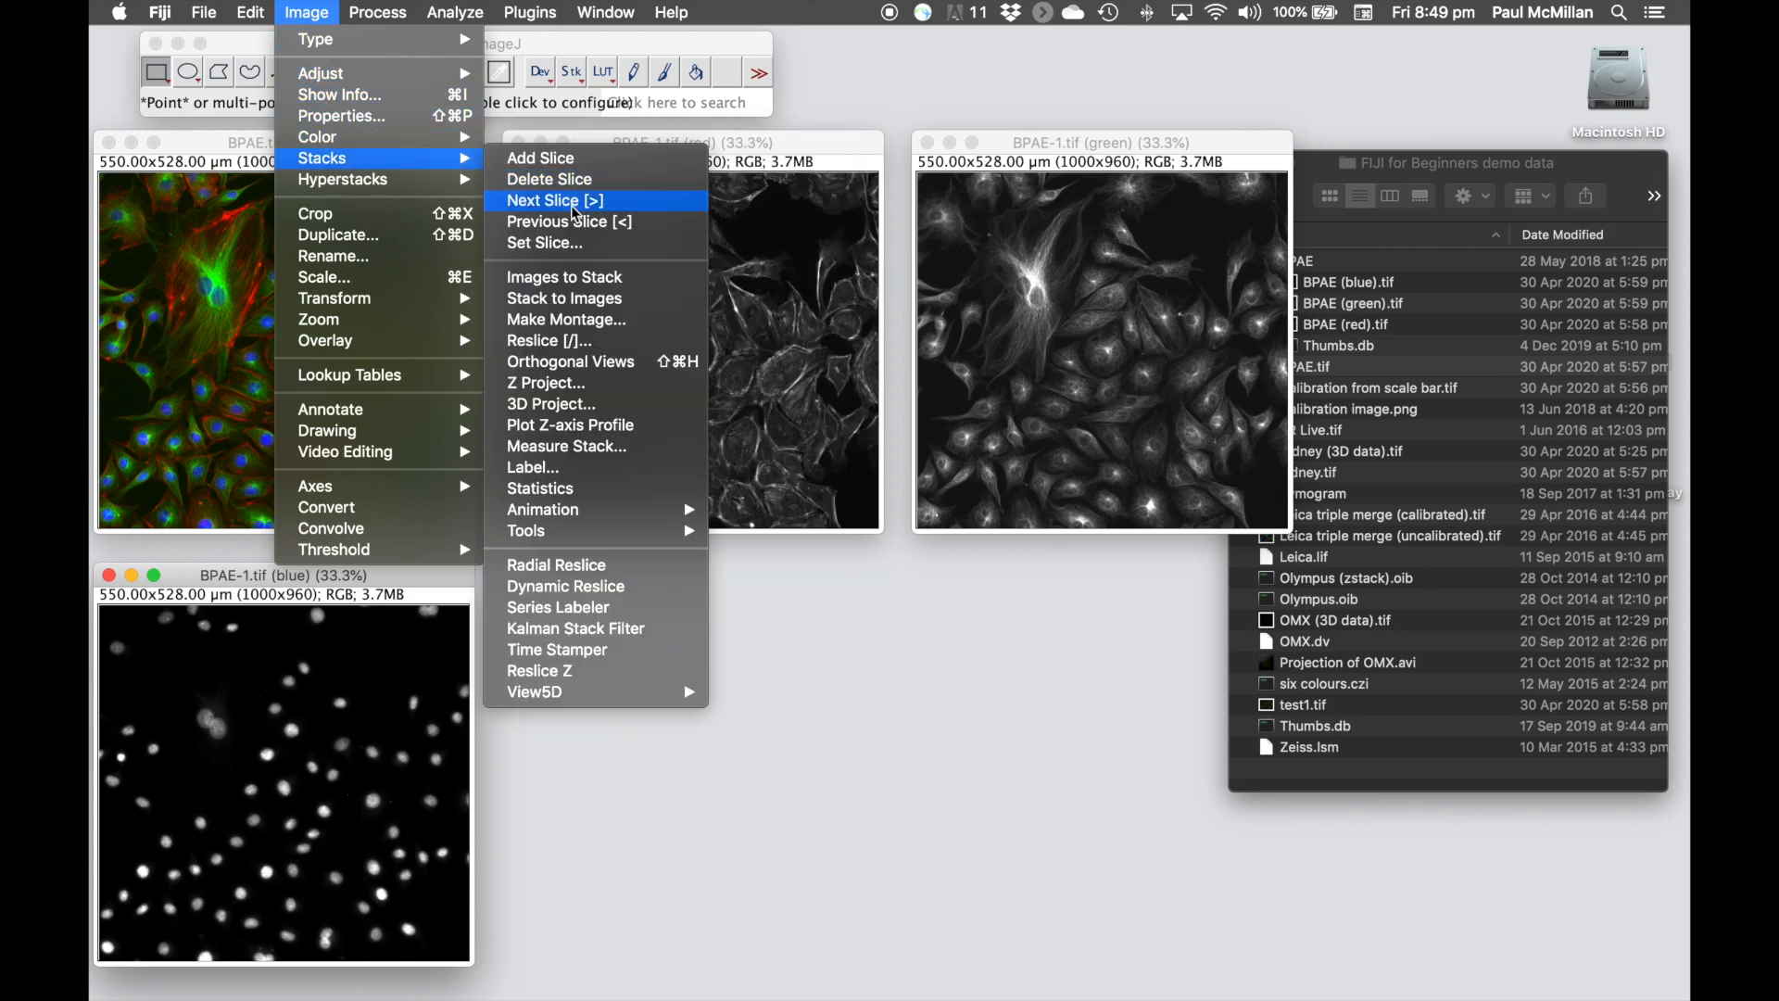
{"action": "left_click", "coordinate": [599, 284]}
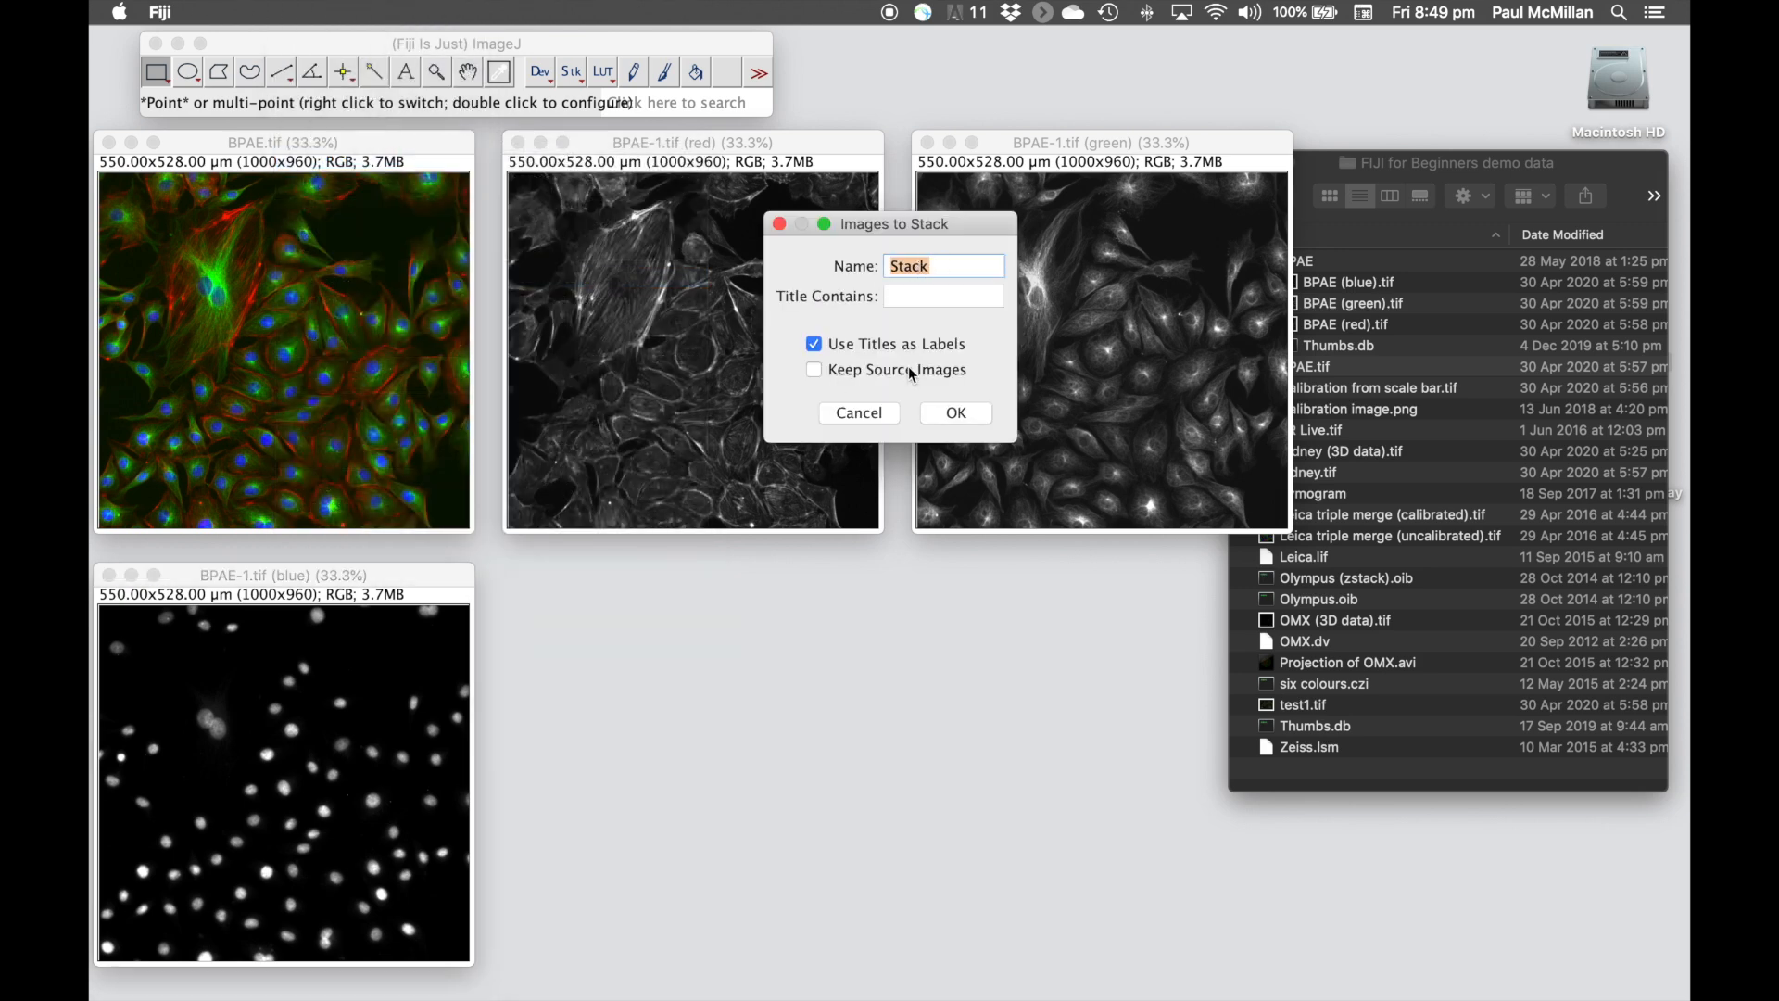
{"action": "left_click", "coordinate": [956, 413]}
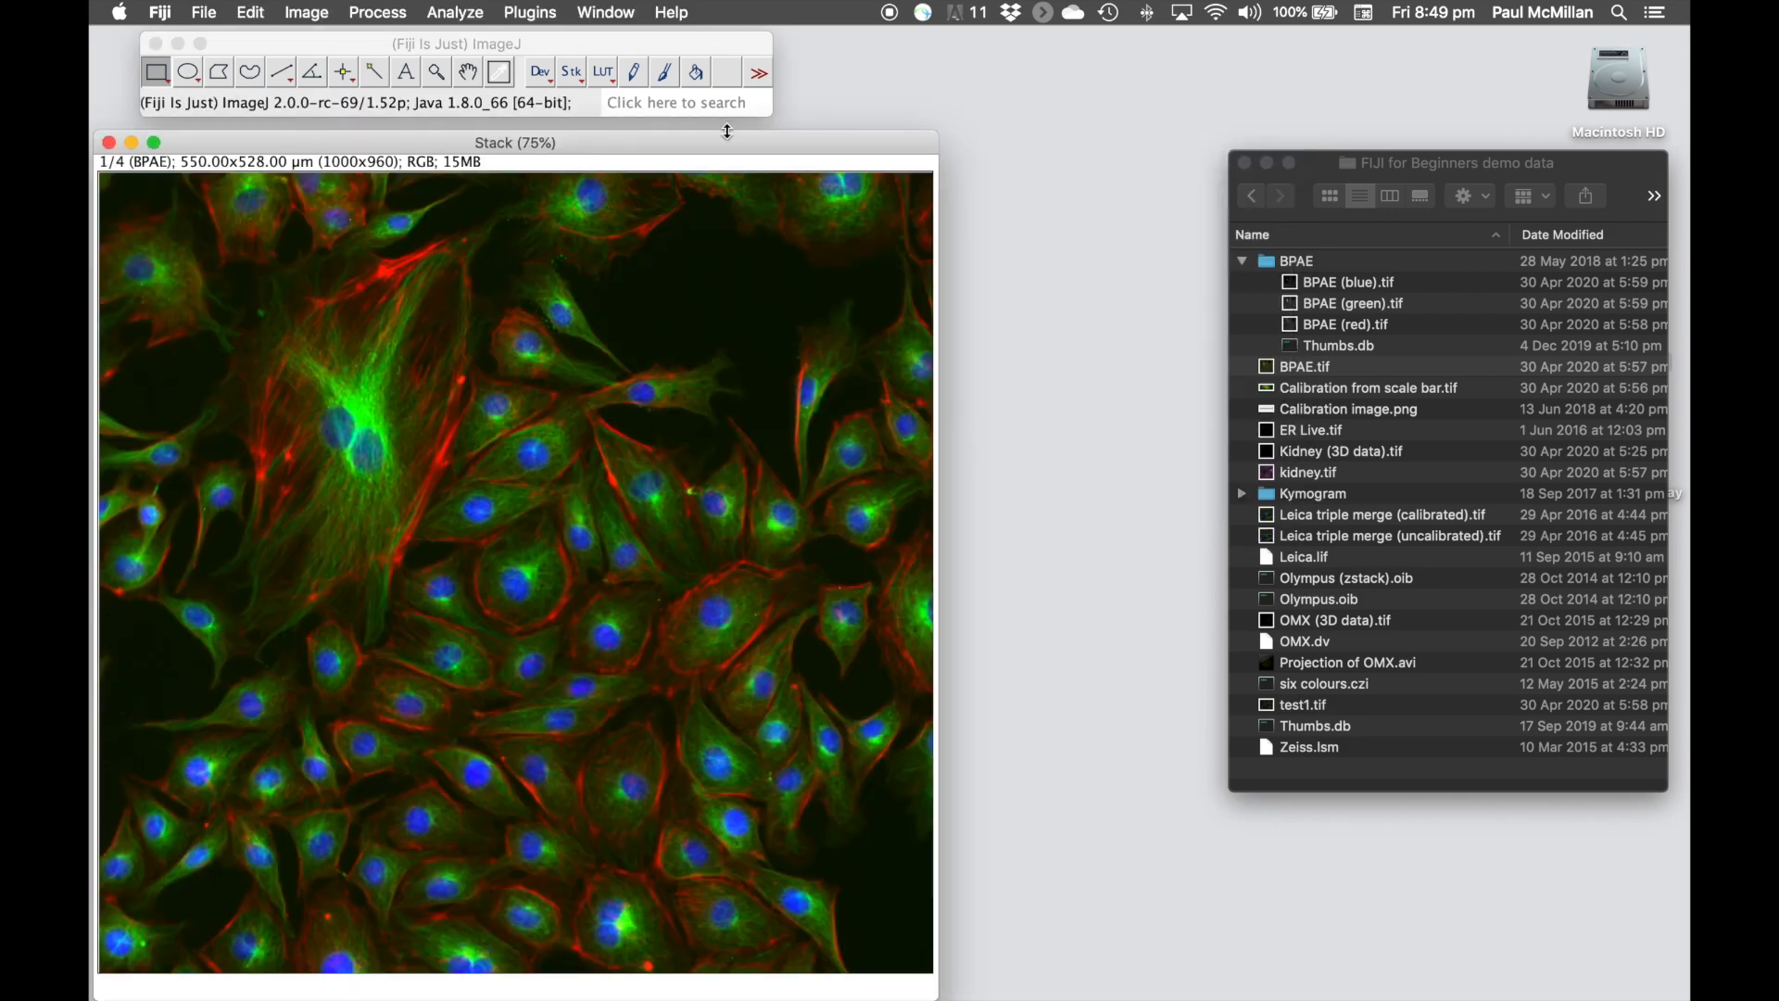
Browse back and forth through the stack's slices to examine the order of the merged, red, green and blue images
{"action": "key", "text": "minus"}
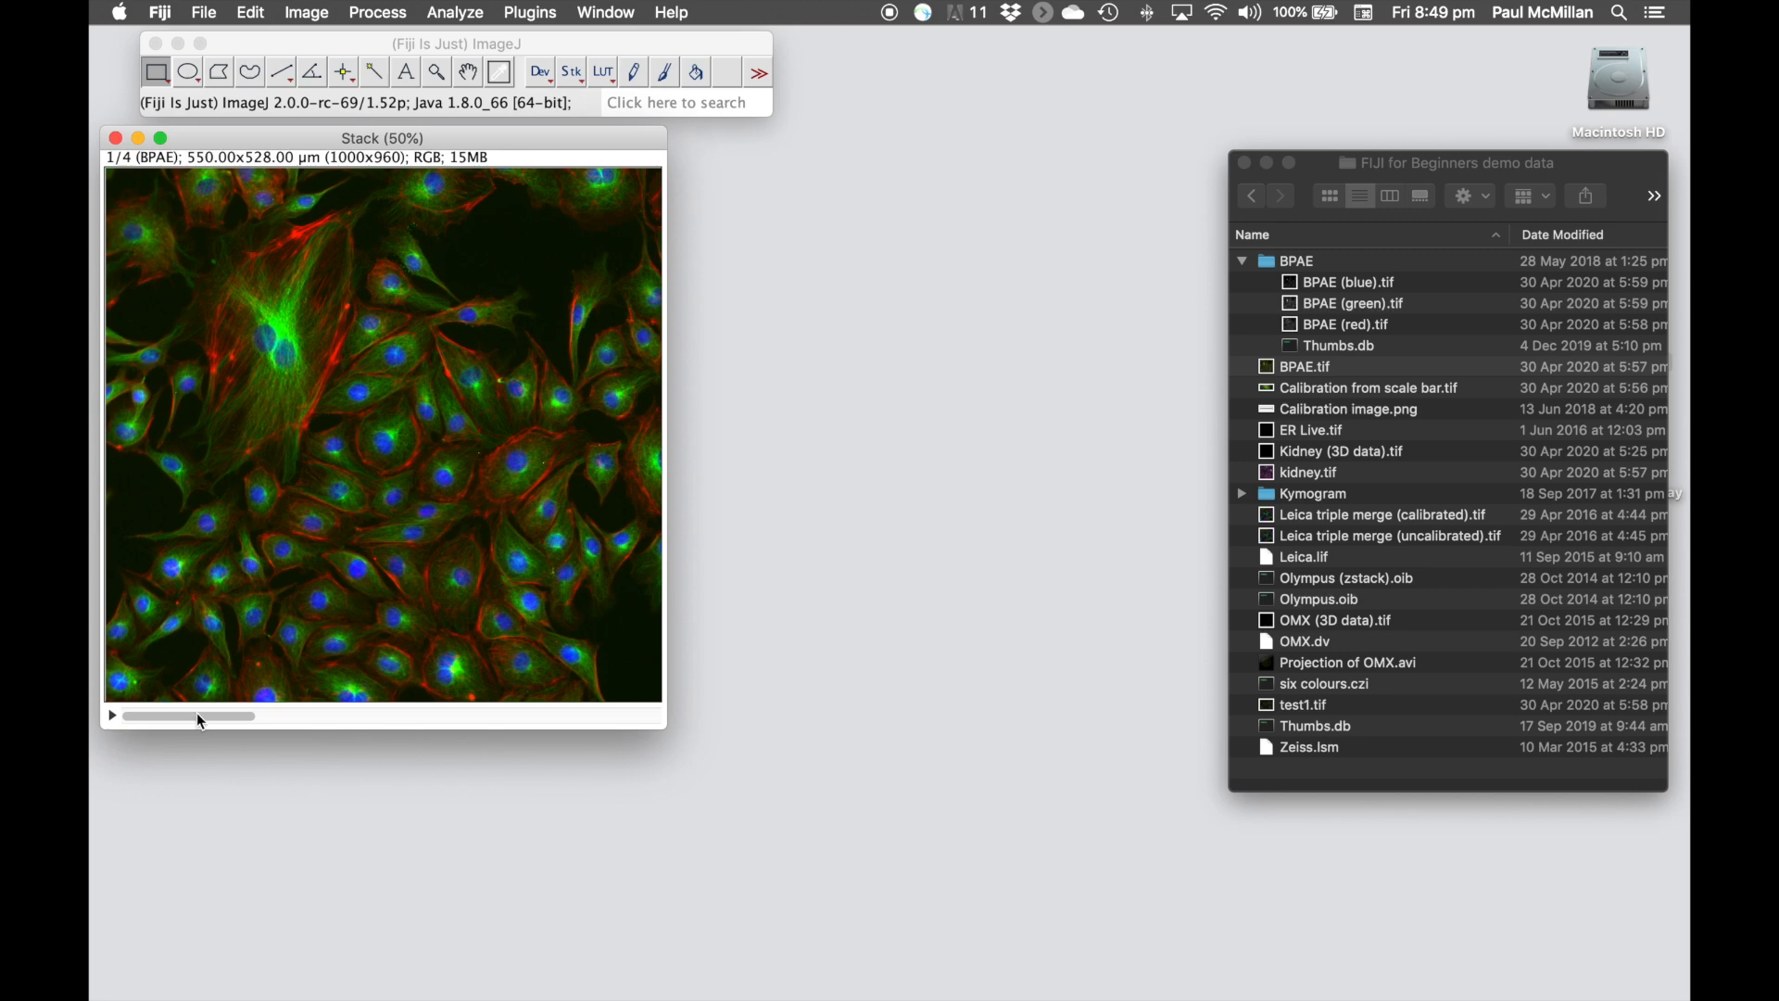
{"action": "key", "text": "Right"}
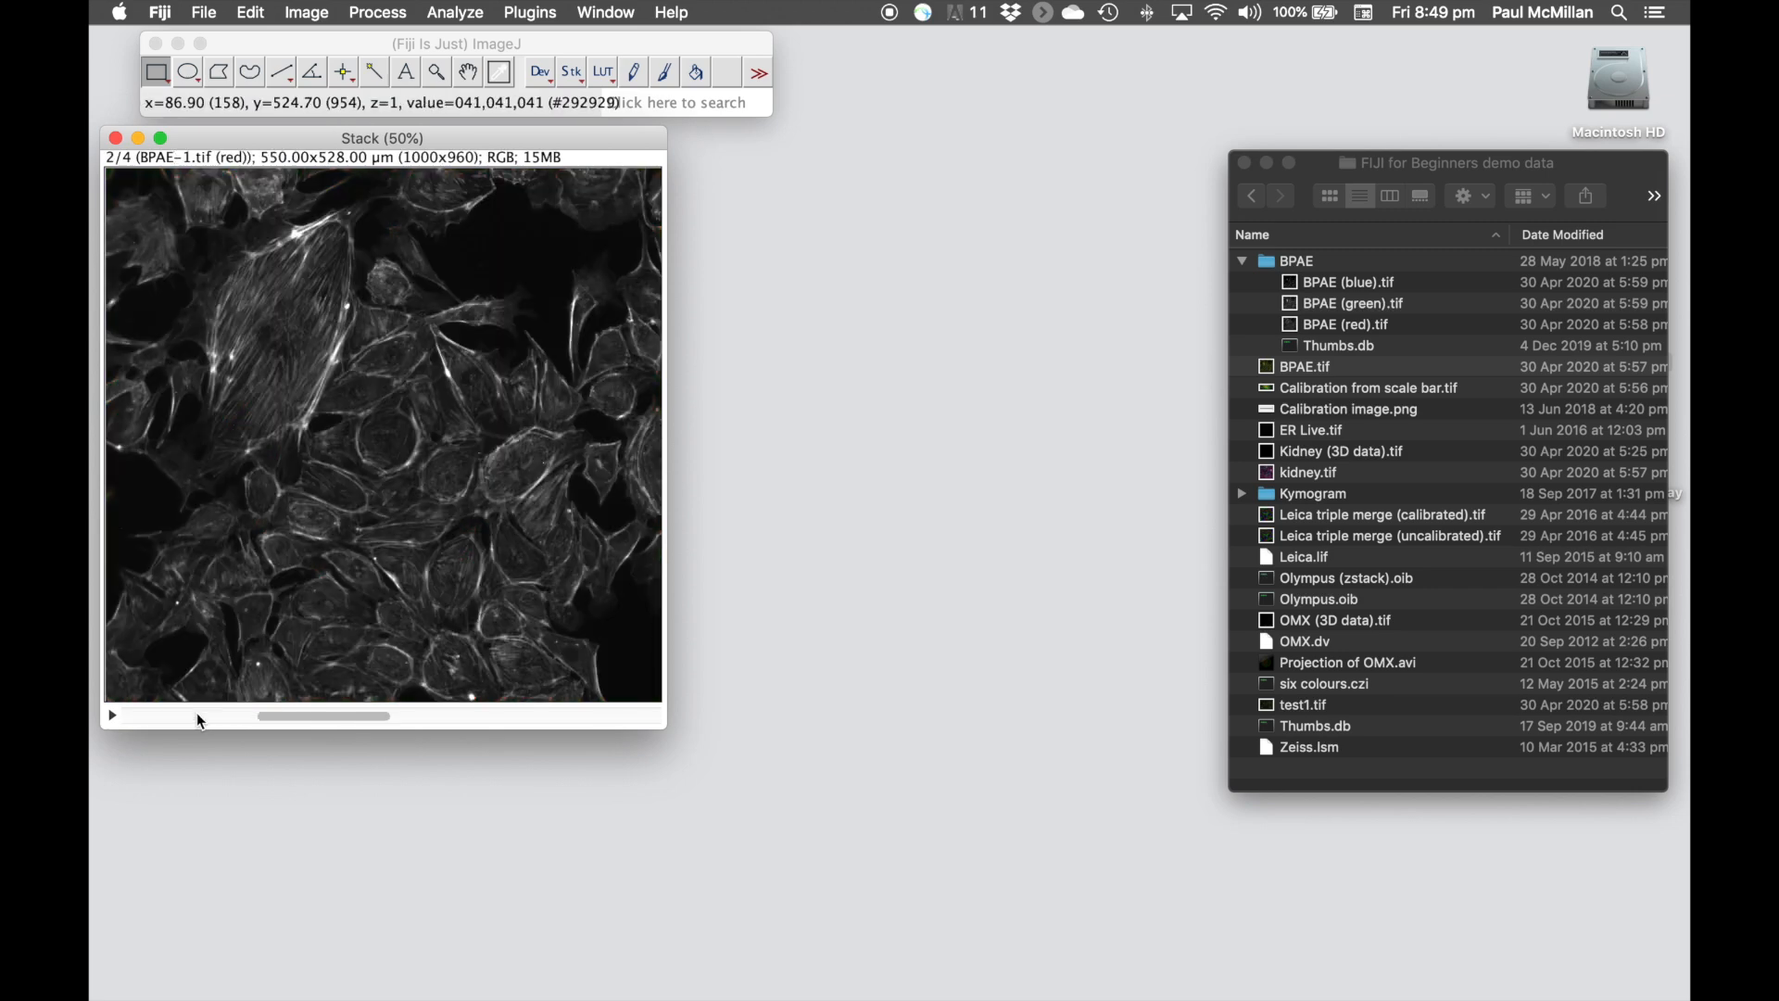
{"action": "key", "text": "Right"}
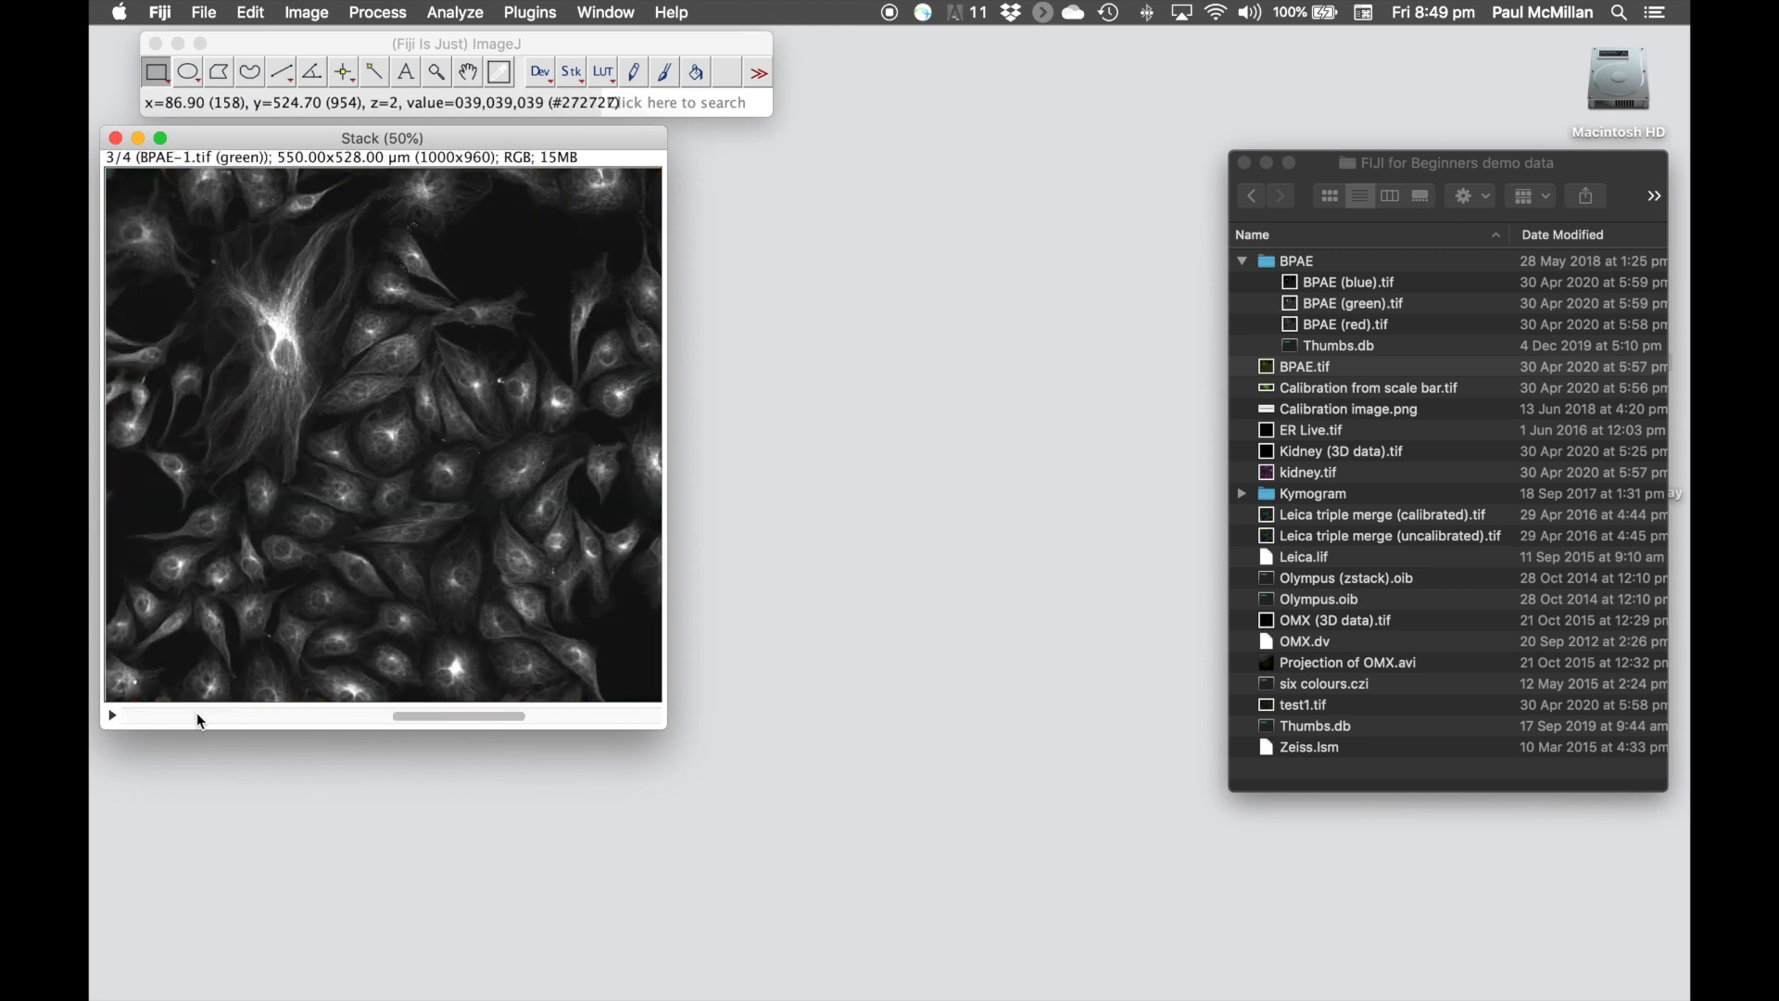
{"action": "key", "text": "Right"}
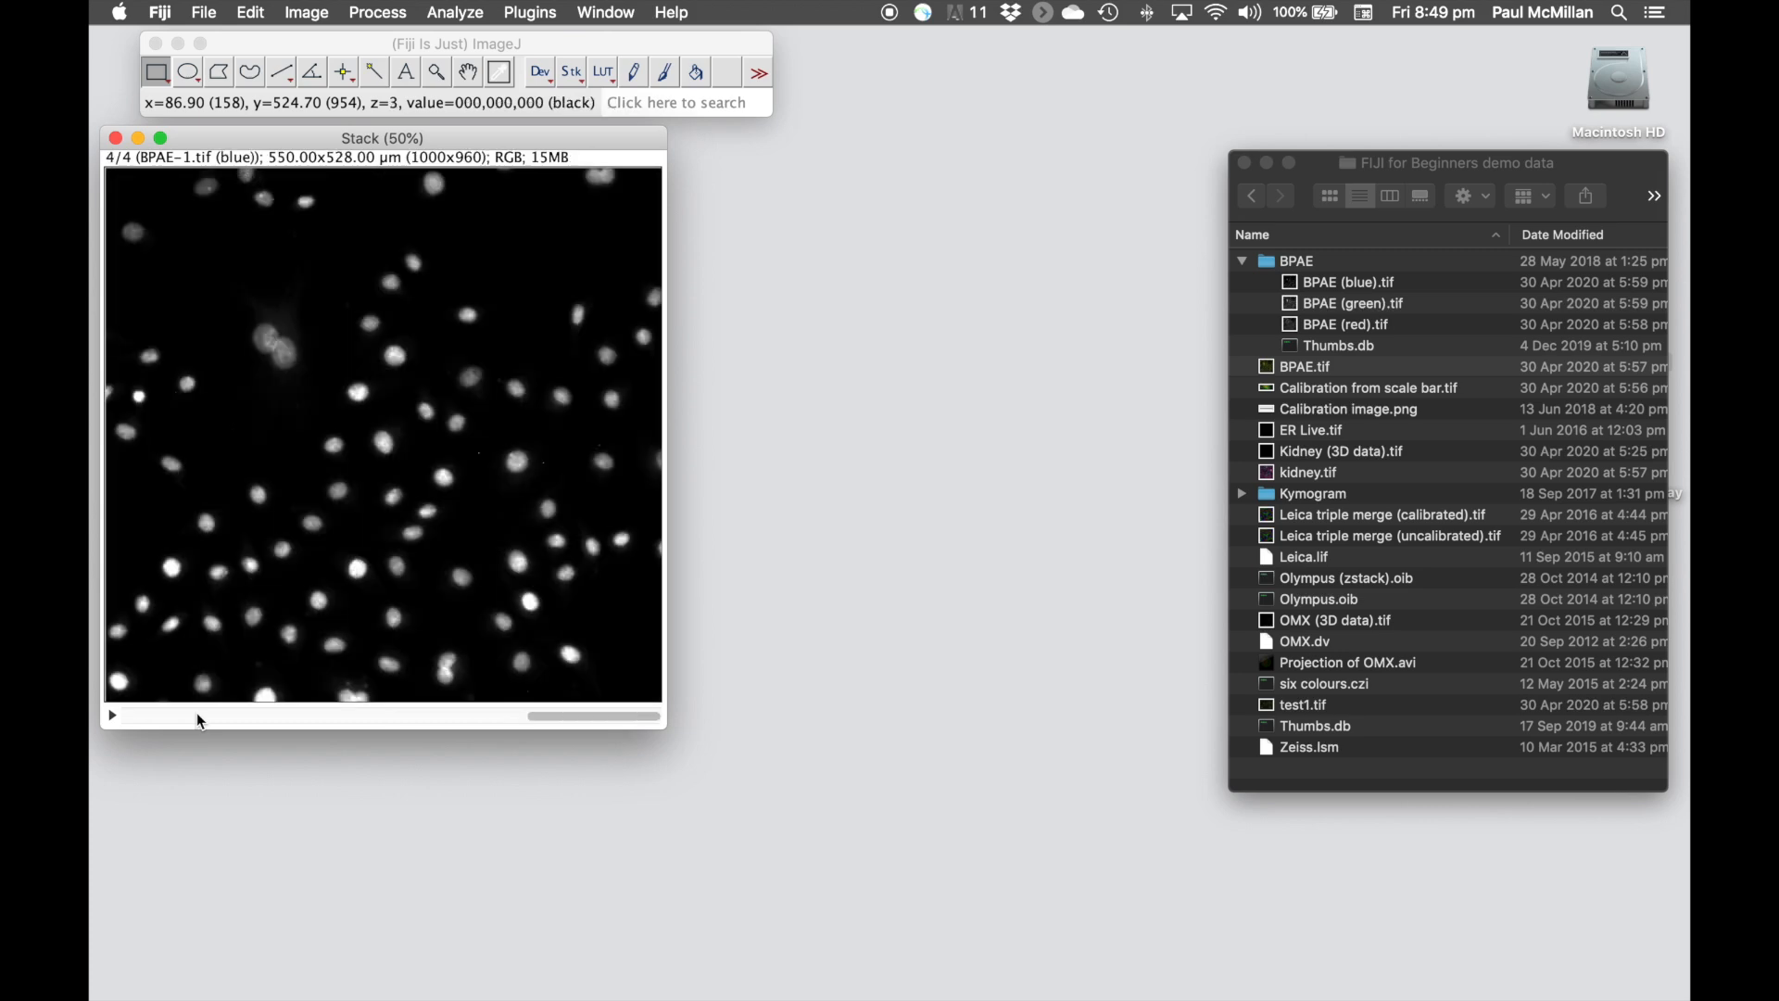
{"action": "key", "text": "Left"}
{"action": "key", "text": "Left"}
{"action": "key", "text": "Left"}
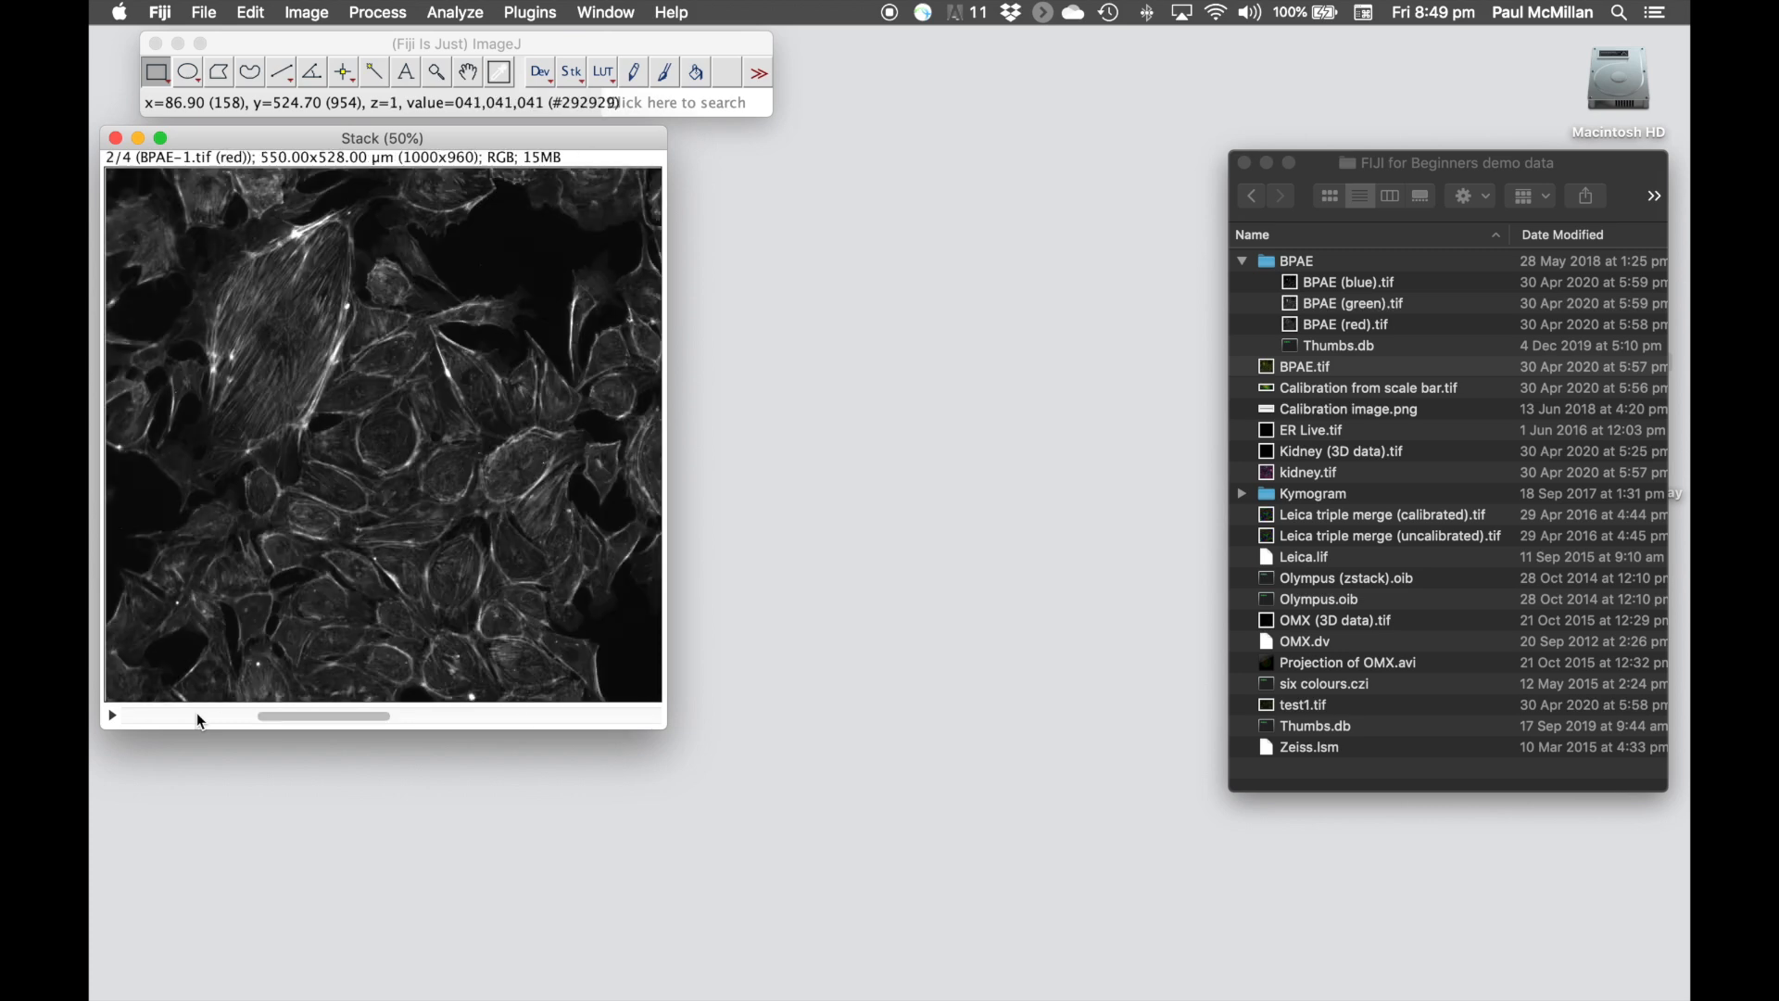
{"action": "key", "text": "Right"}
{"action": "key", "text": "Right"}
{"action": "key", "text": "Right"}
{"action": "key", "text": "Left"}
{"action": "key", "text": "Left"}
{"action": "key", "text": "Left"}
{"action": "key", "text": "Right"}
{"action": "key", "text": "Right"}
{"action": "key", "text": "Right"}
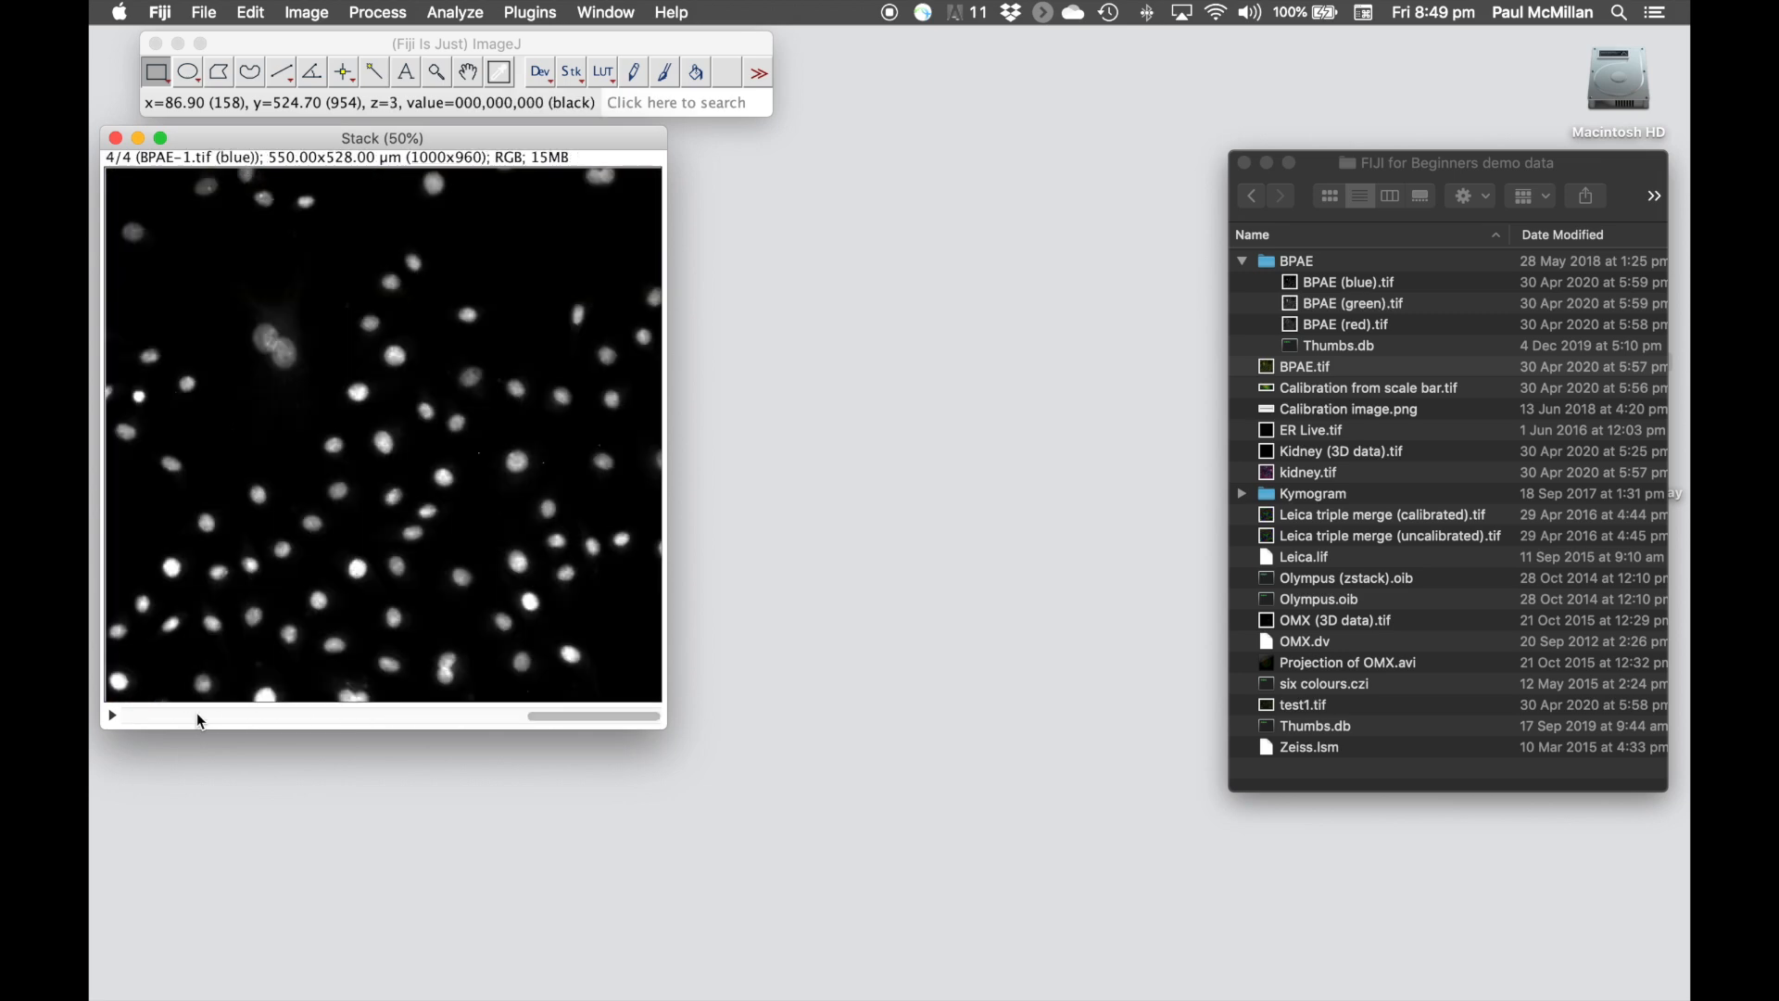
Open the Stack Sorter and arrange its window beside the stack image so both are fully visible
{"action": "left_click", "coordinate": [313, 16]}
{"action": "mouse_move", "coordinate": [355, 163]}
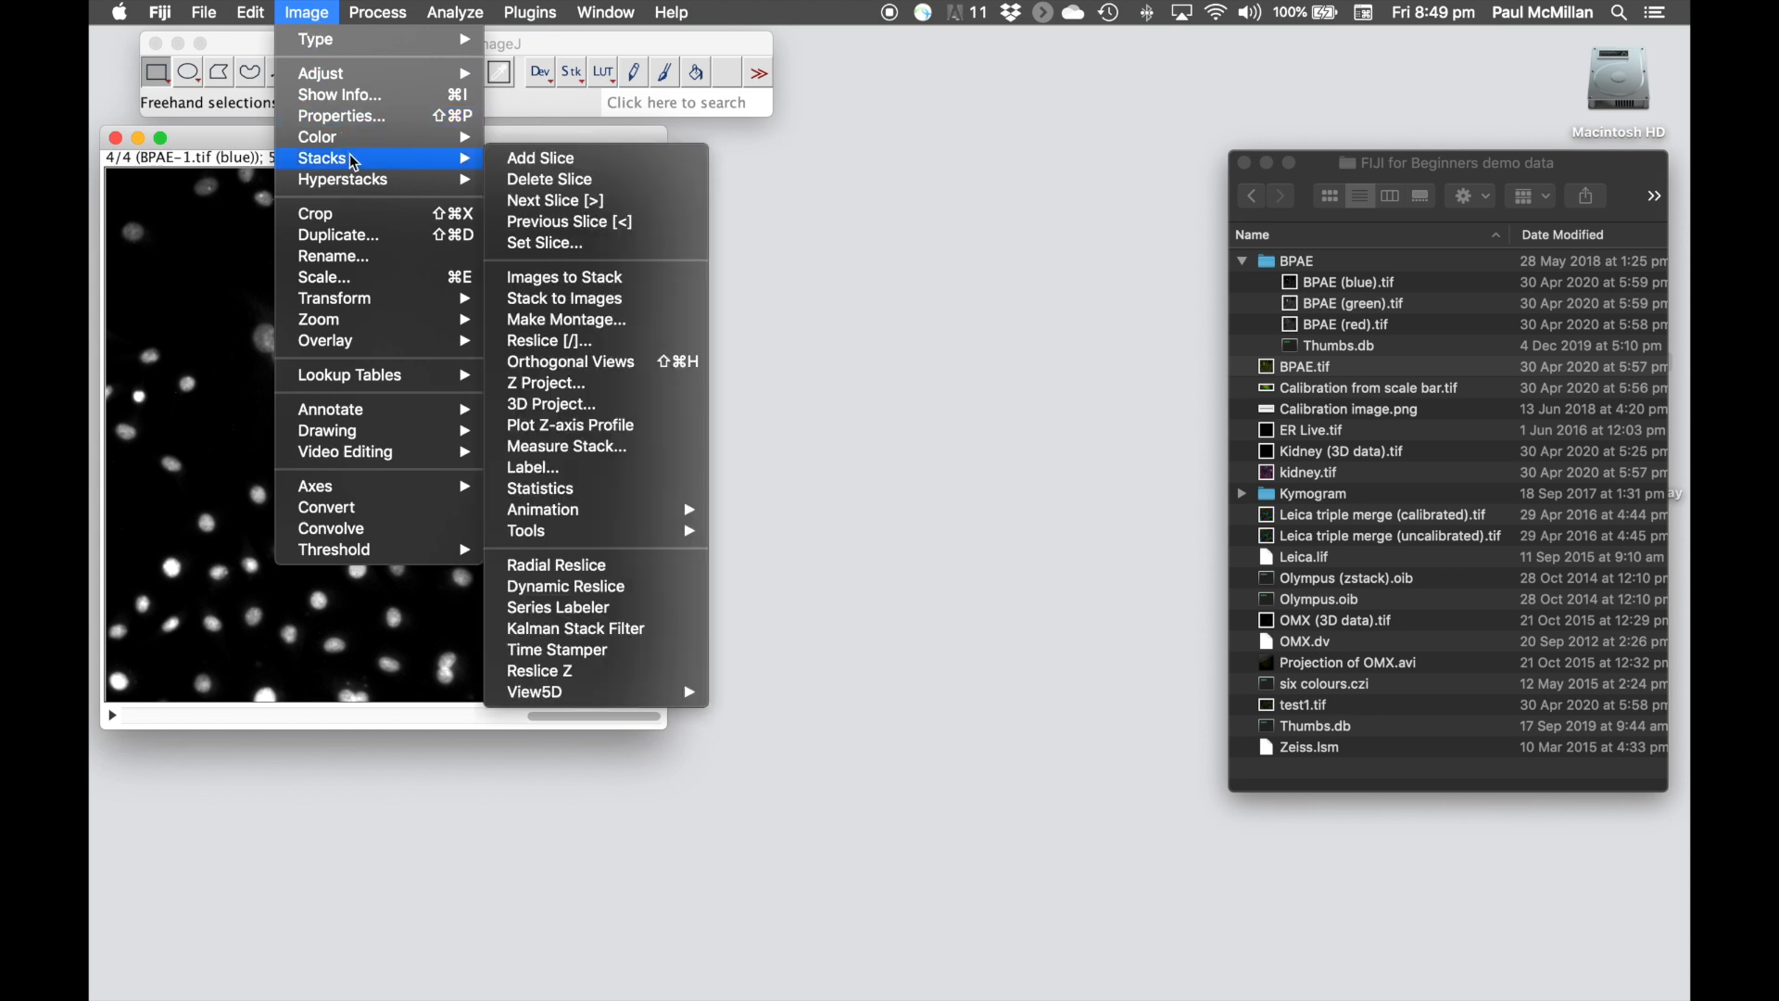
{"action": "mouse_move", "coordinate": [645, 533]}
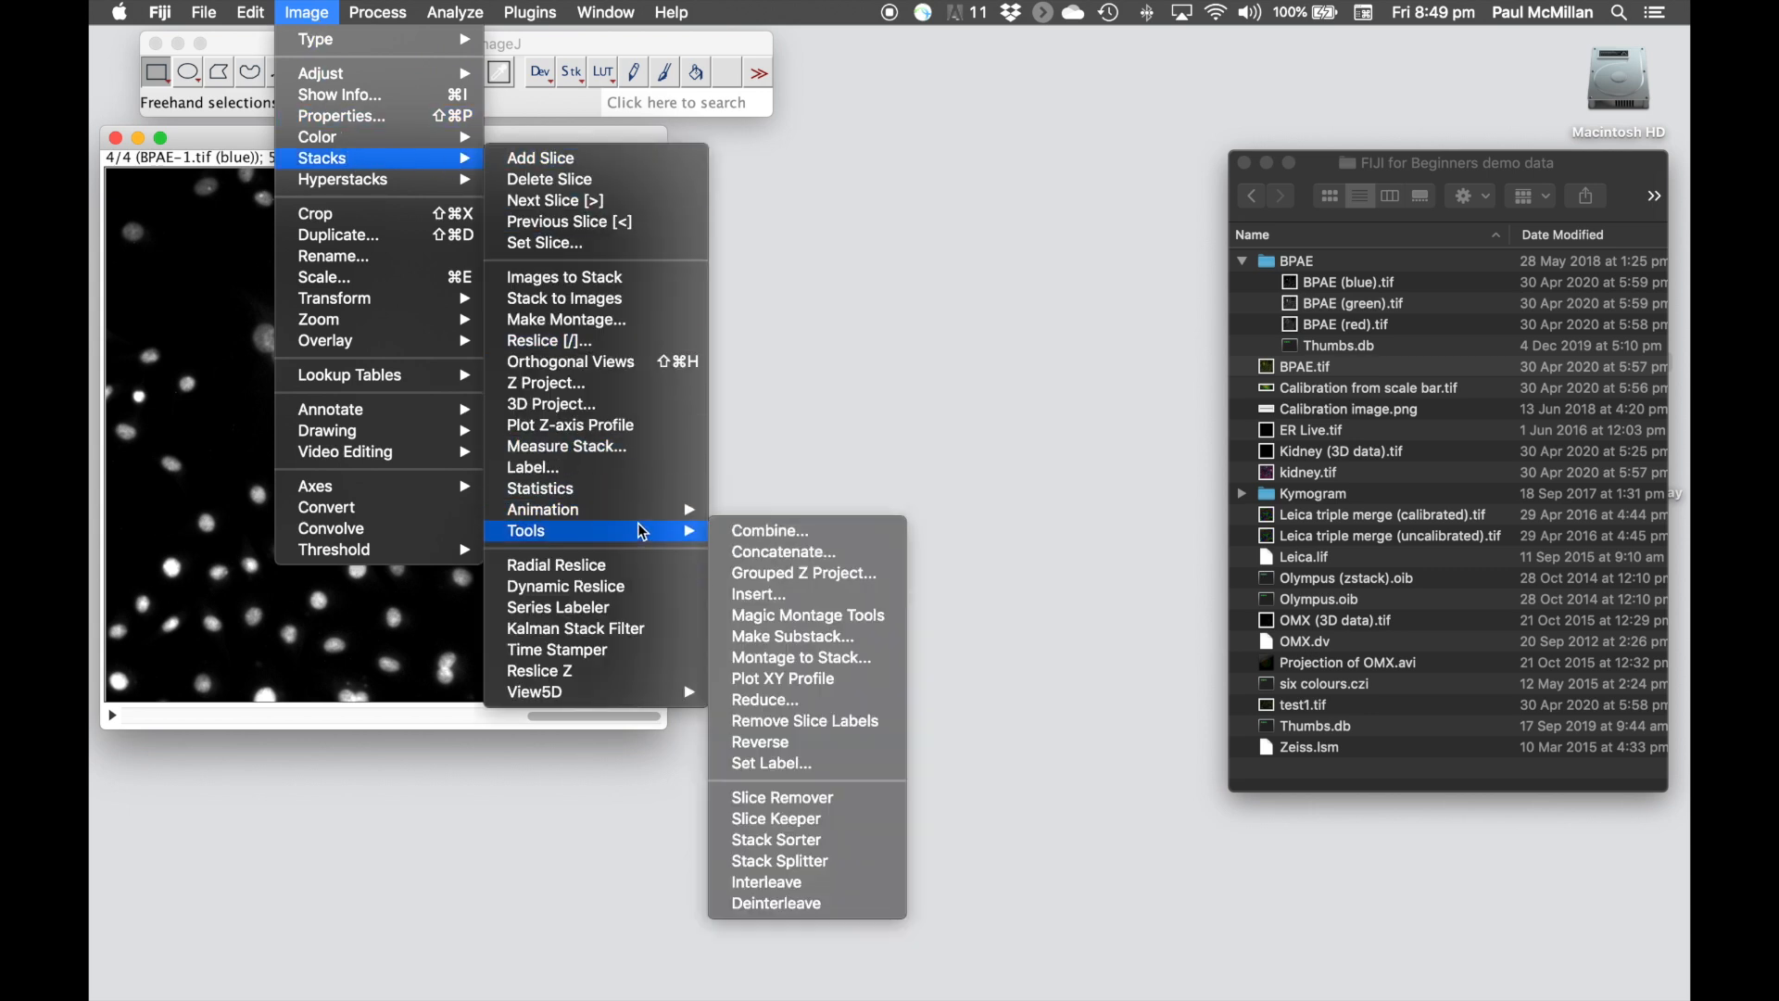
{"action": "left_click", "coordinate": [844, 842]}
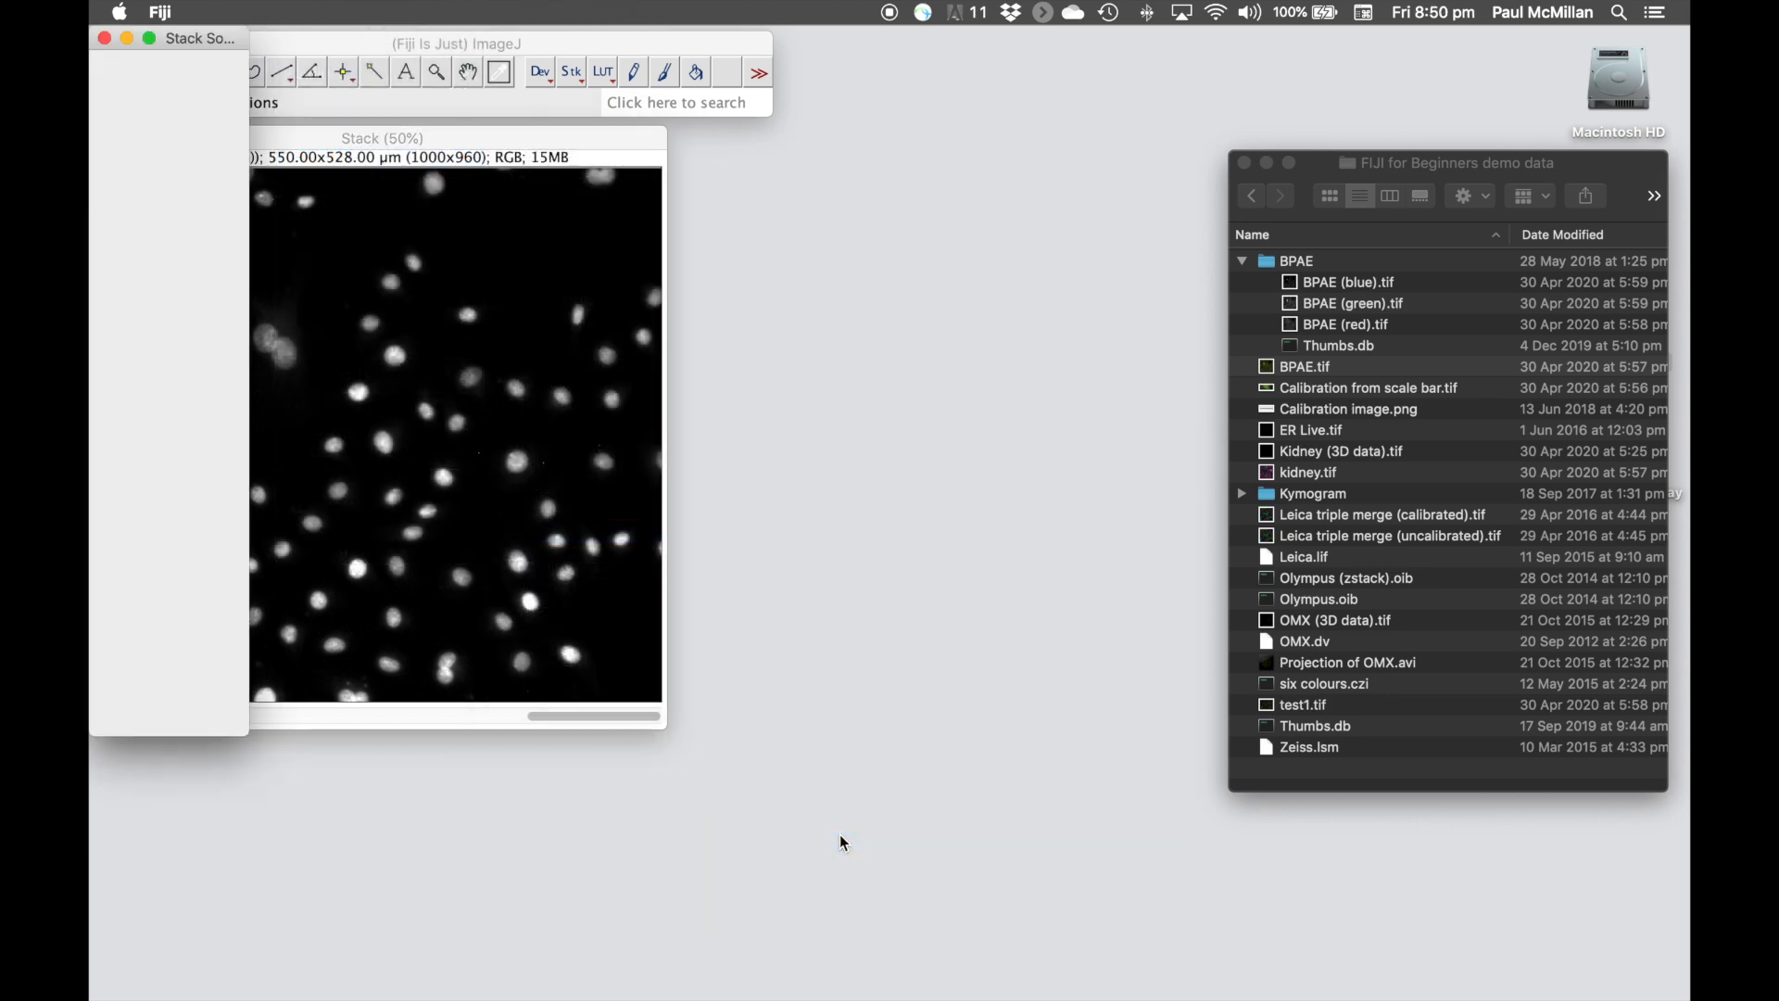
{"action": "left_click_drag", "start_coordinate": [520, 141], "coordinate": [744, 152]}
{"action": "left_click_drag", "start_coordinate": [235, 44], "coordinate": [276, 149]}
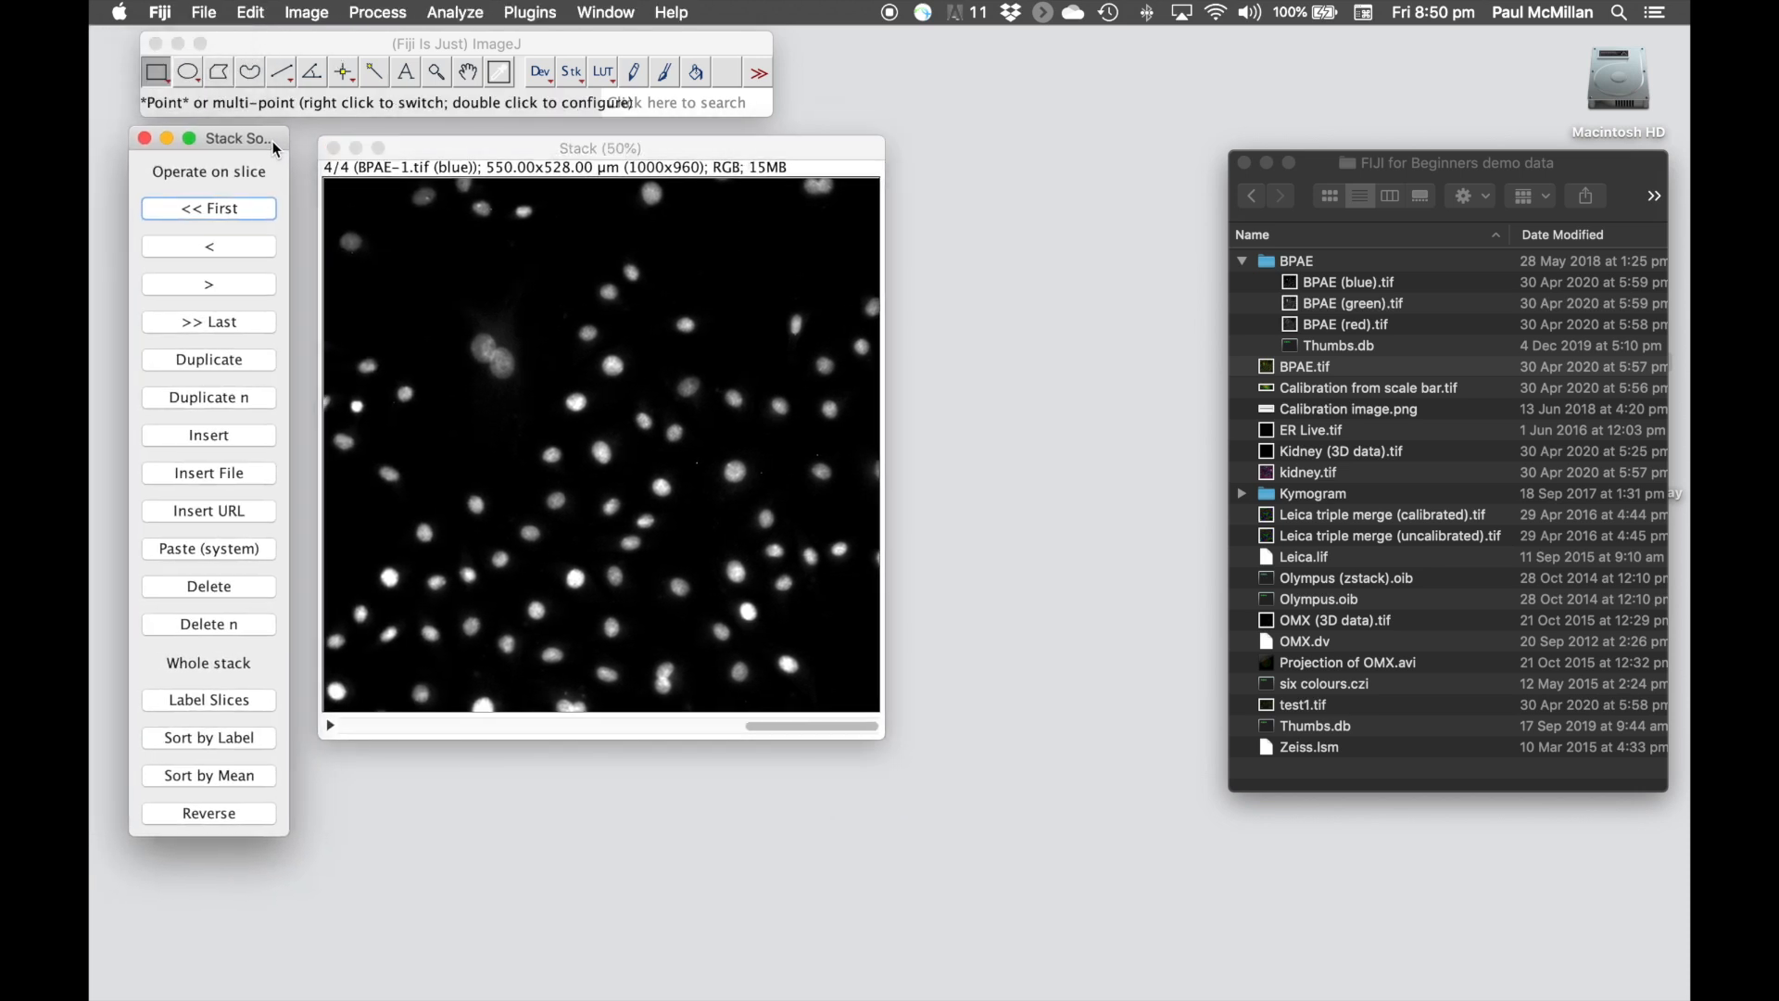
Move the blue channel slice to the first position of the stack and display the second slice
{"action": "left_click", "coordinate": [239, 215]}
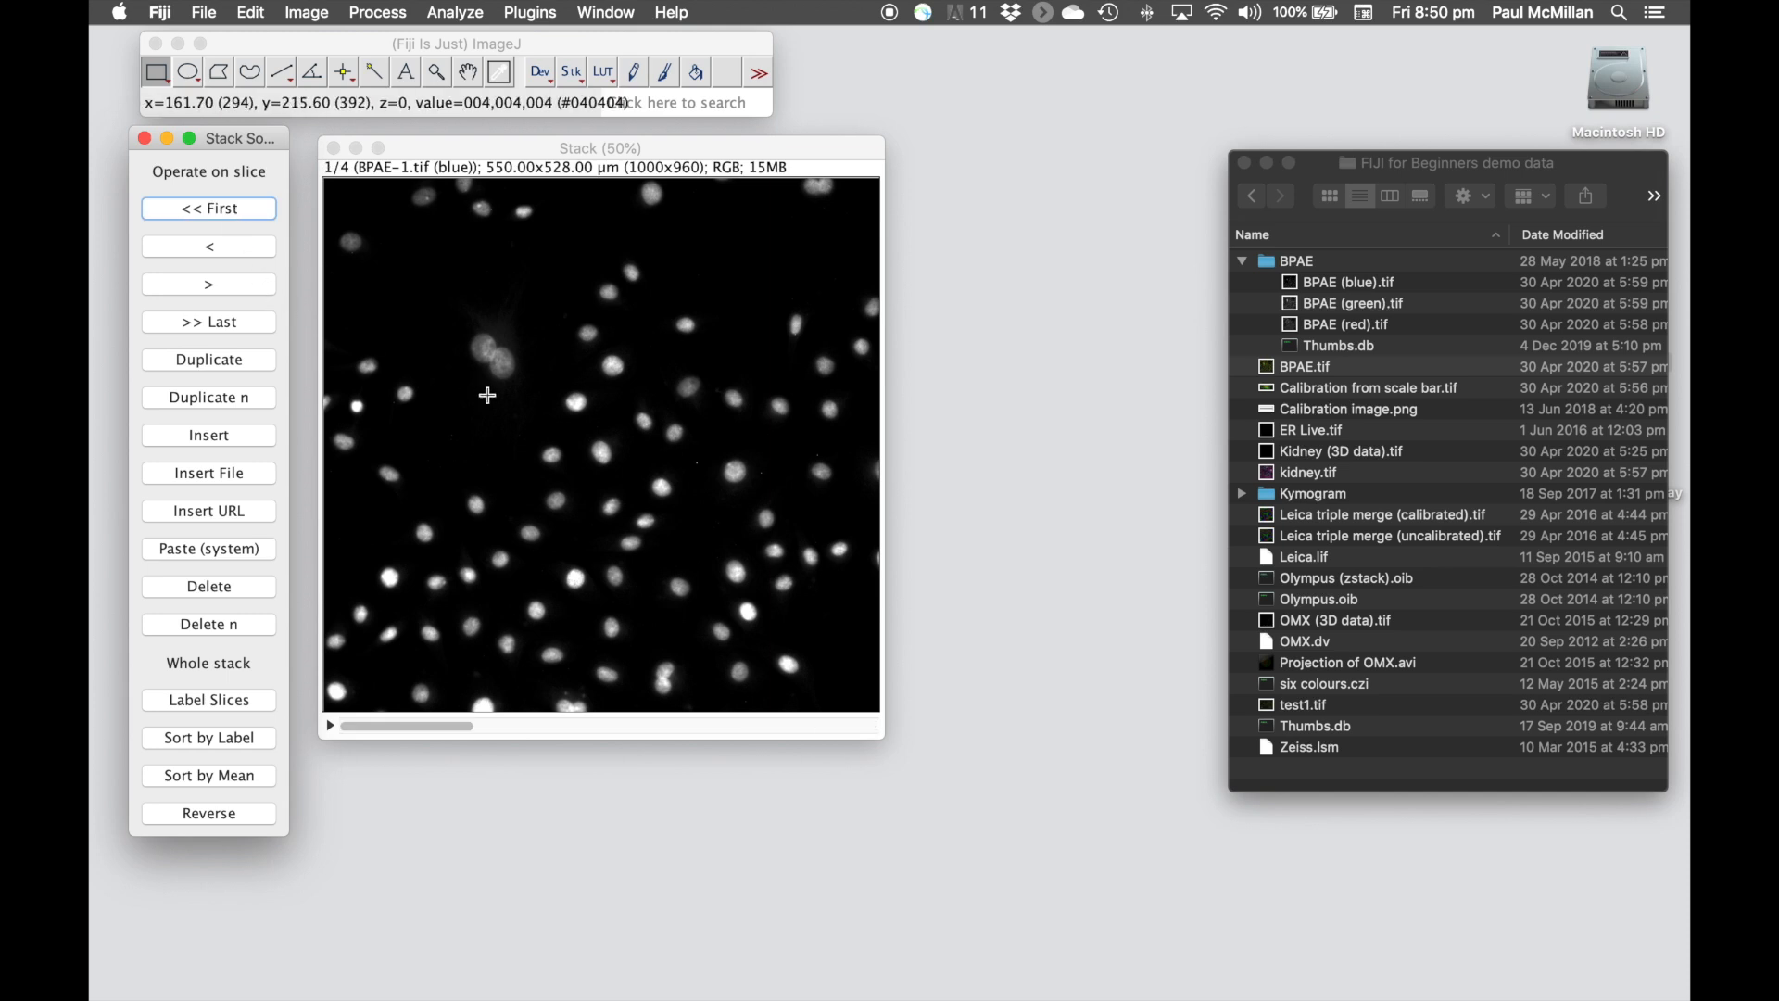
{"action": "left_click", "coordinate": [674, 148]}
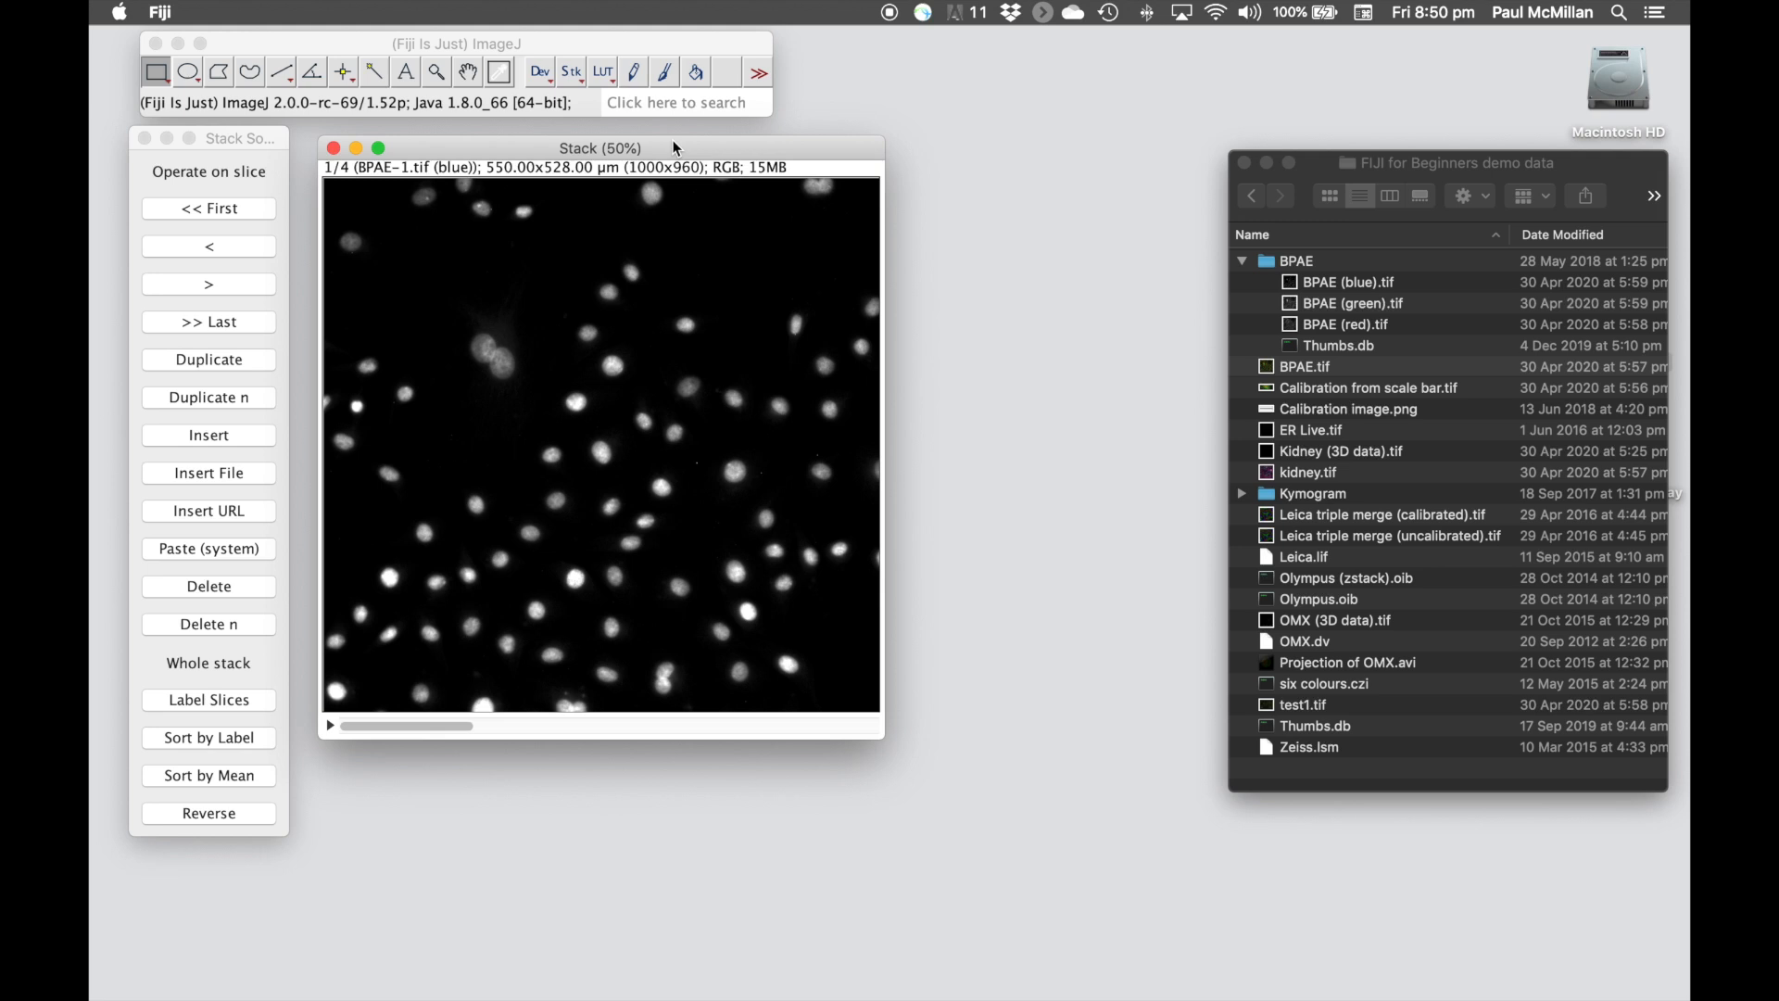
{"action": "key", "text": "Right"}
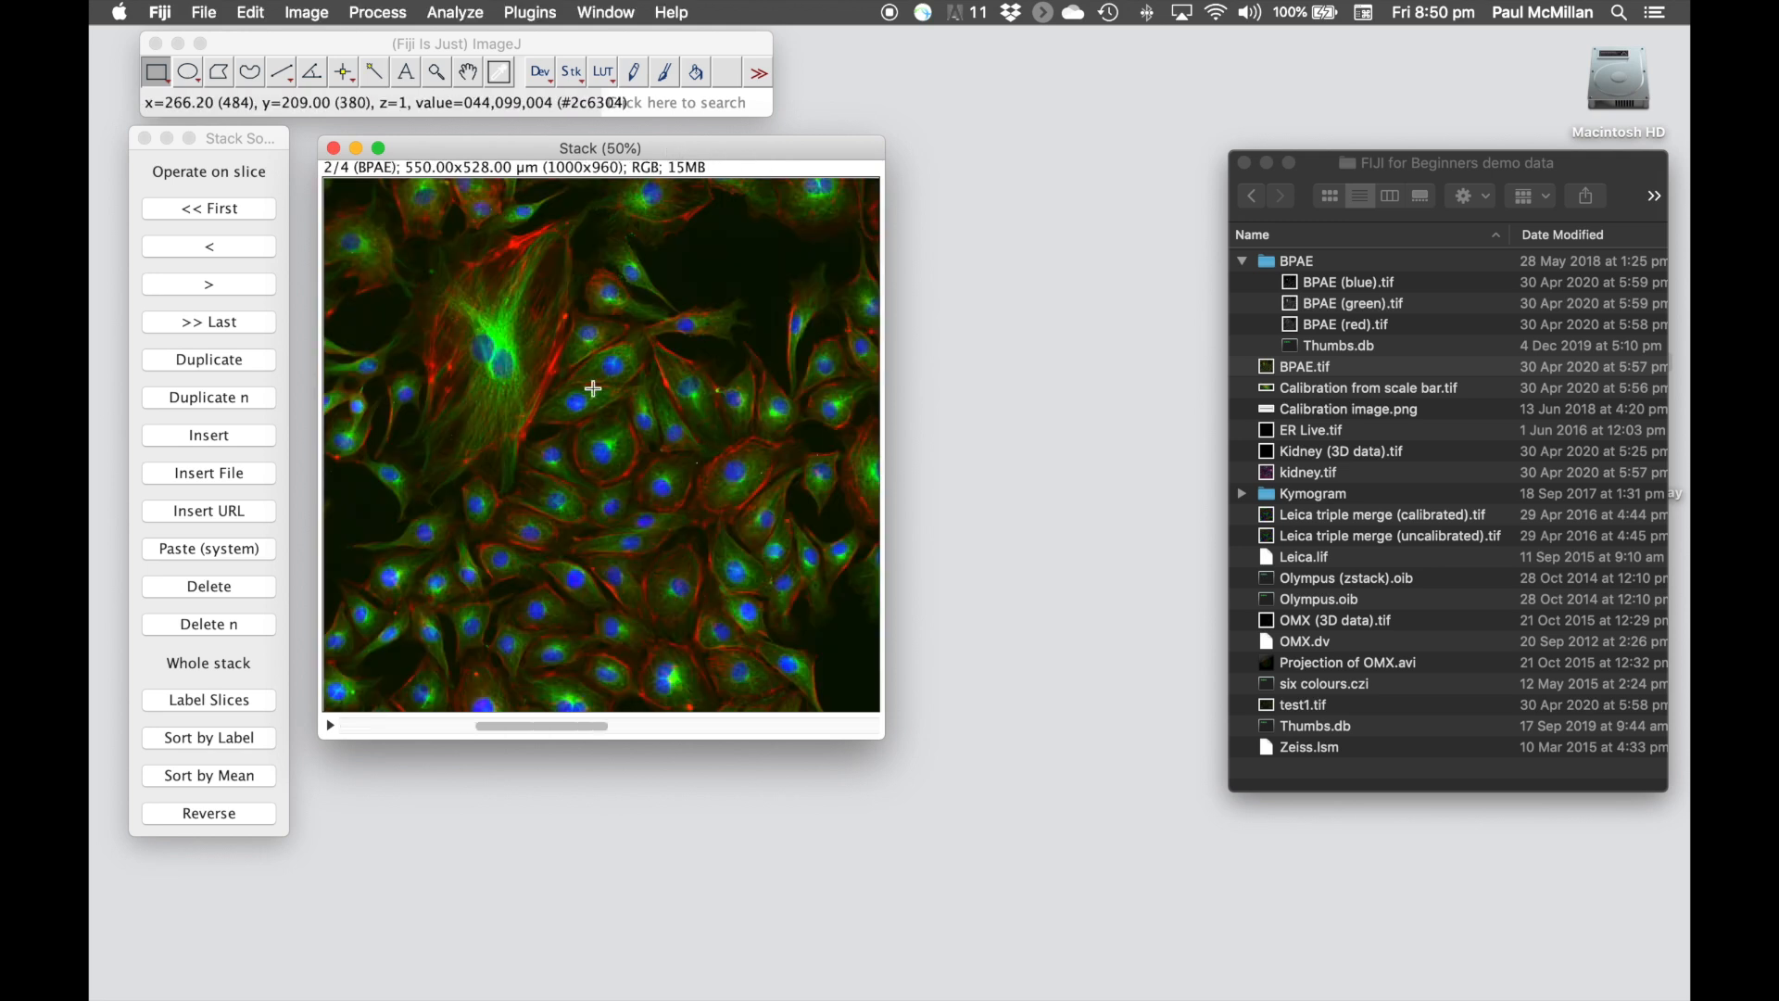
Move the merged BPAE slice to the last position of the stack and step through all slices to check the order
{"action": "left_click", "coordinate": [218, 323]}
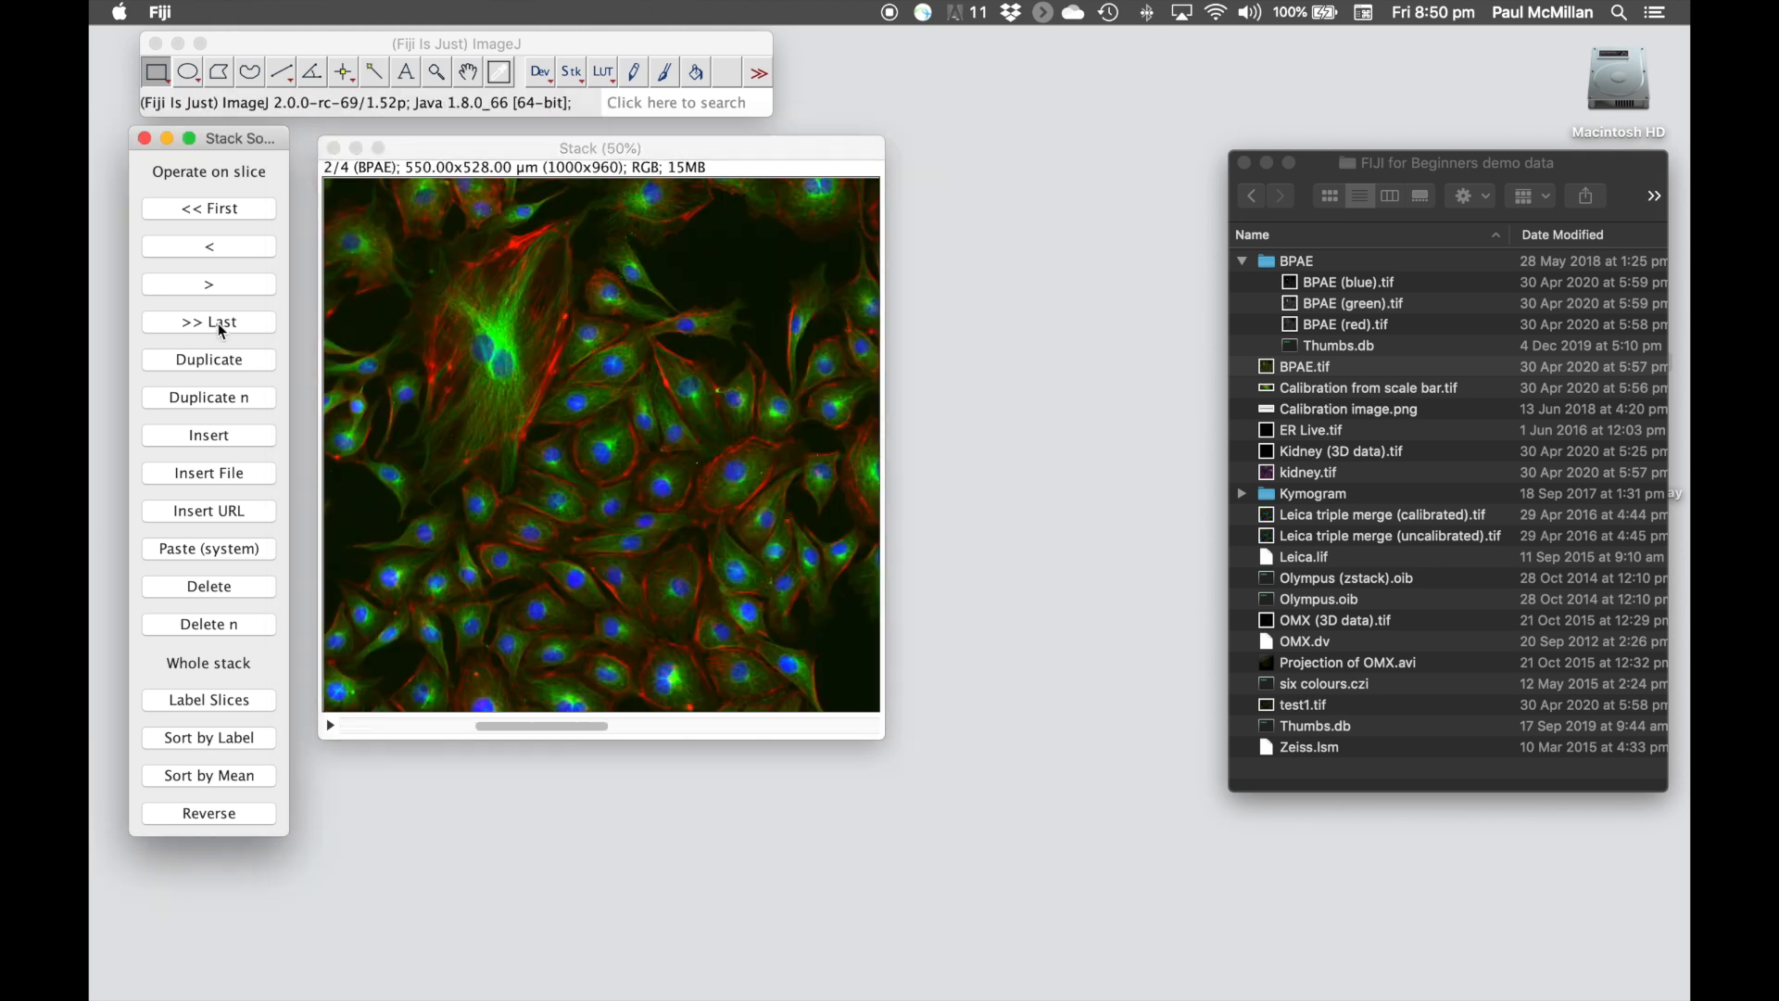
{"action": "left_click", "coordinate": [219, 322]}
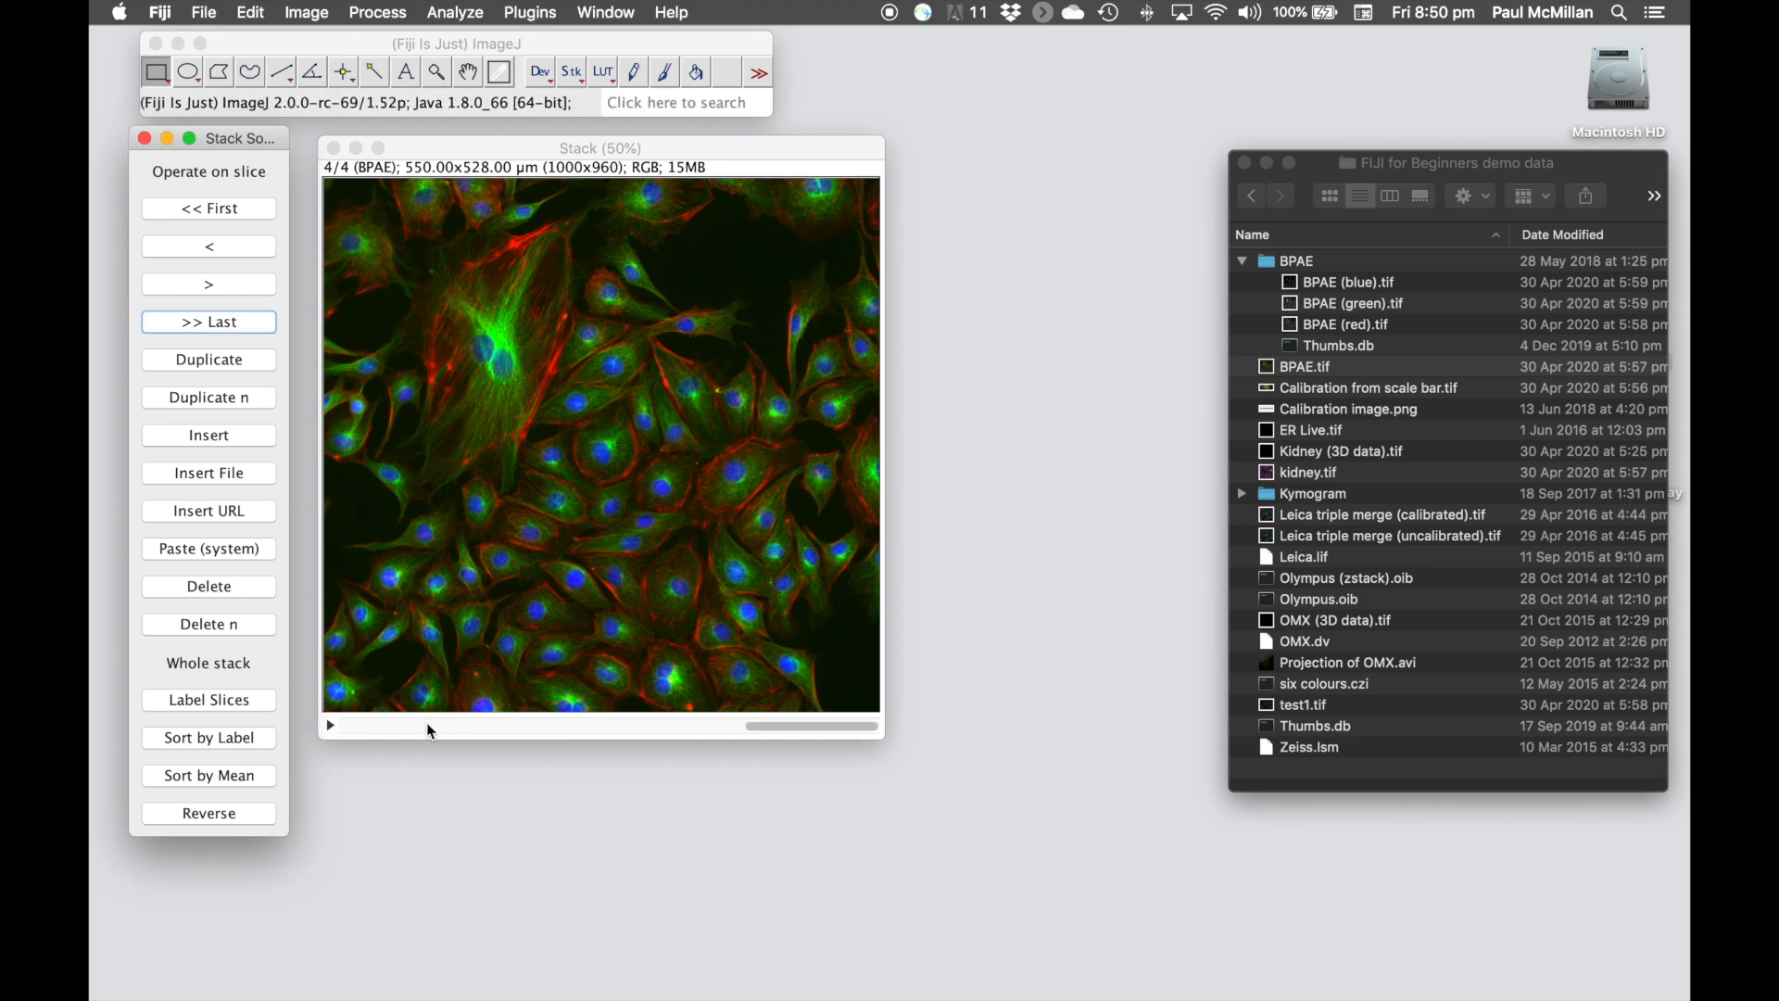
{"action": "left_click", "coordinate": [387, 732]}
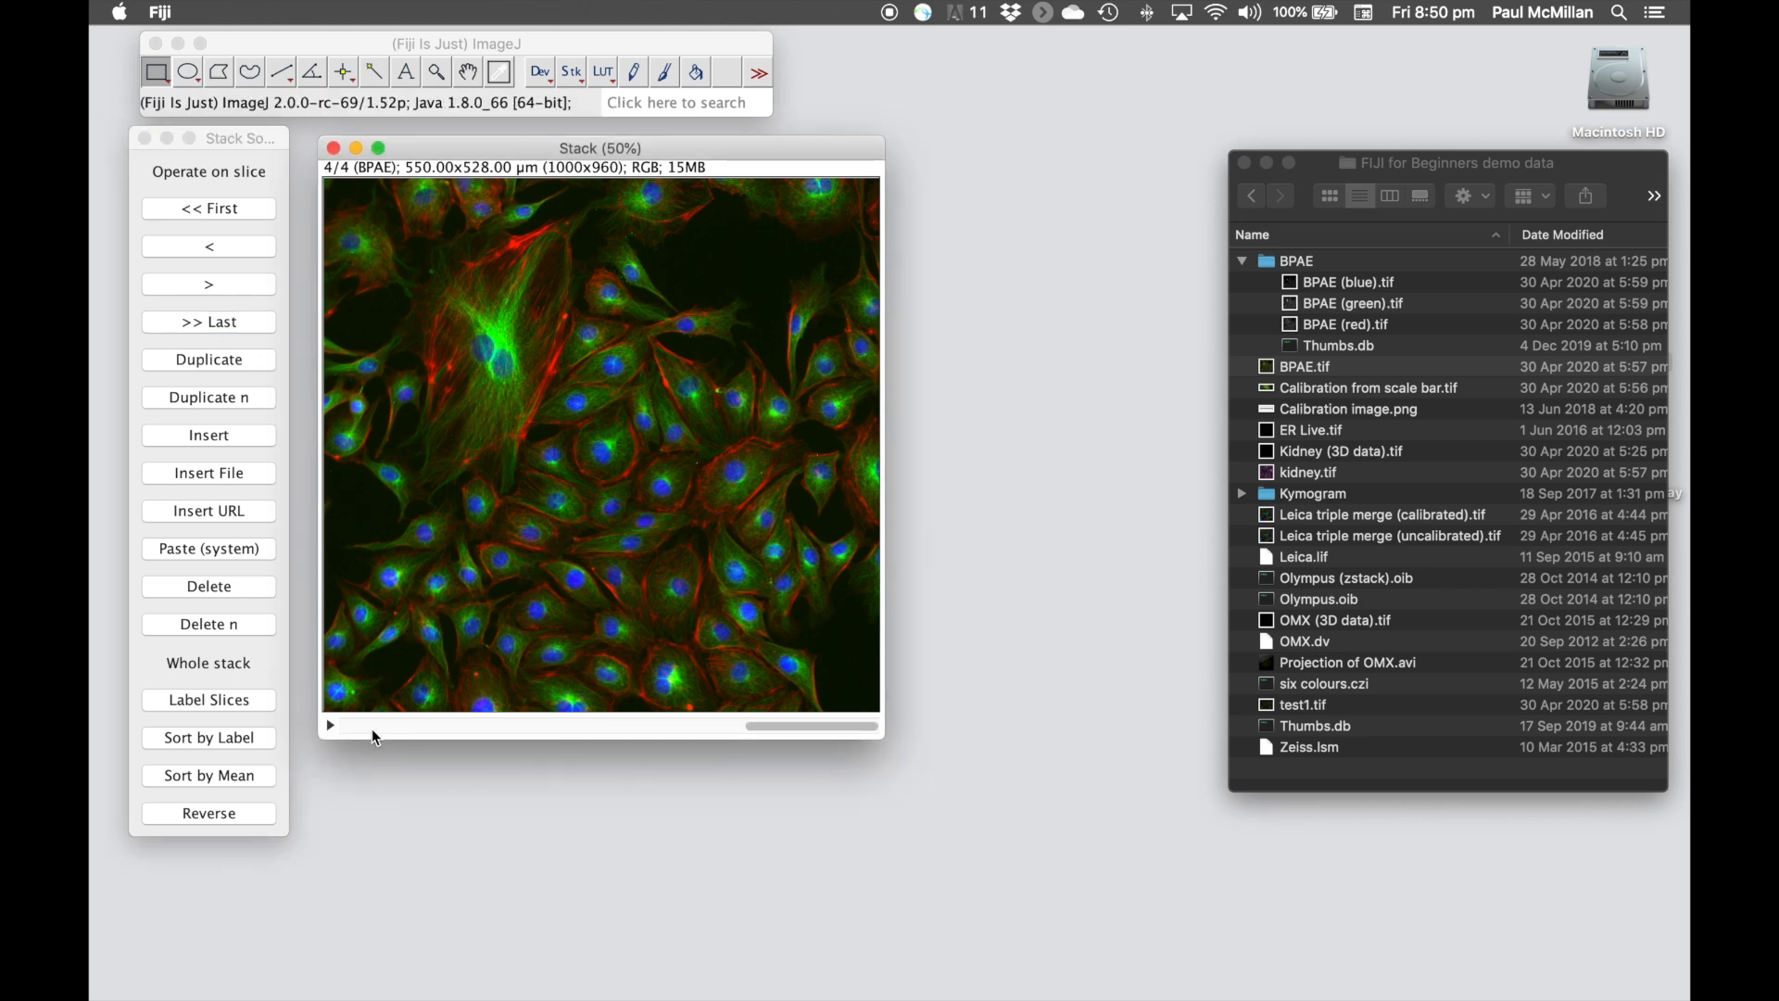
{"action": "left_click", "coordinate": [371, 728]}
{"action": "left_click", "coordinate": [363, 728]}
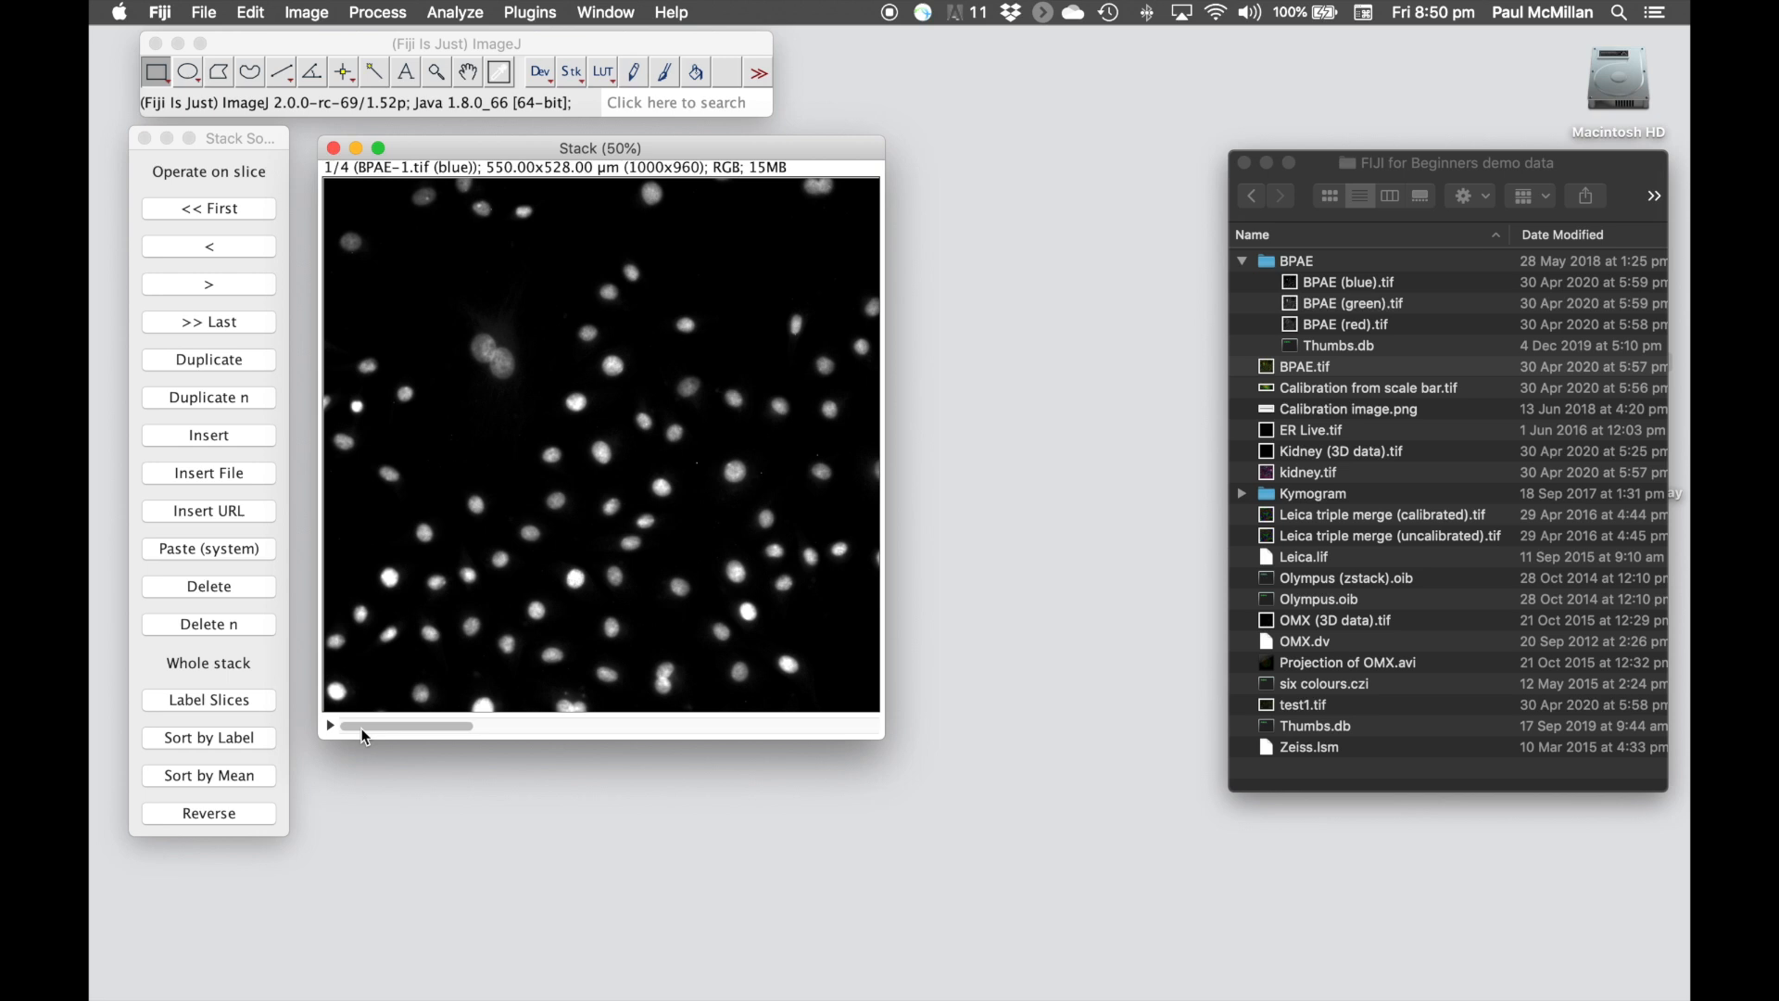
{"action": "key", "text": "Right"}
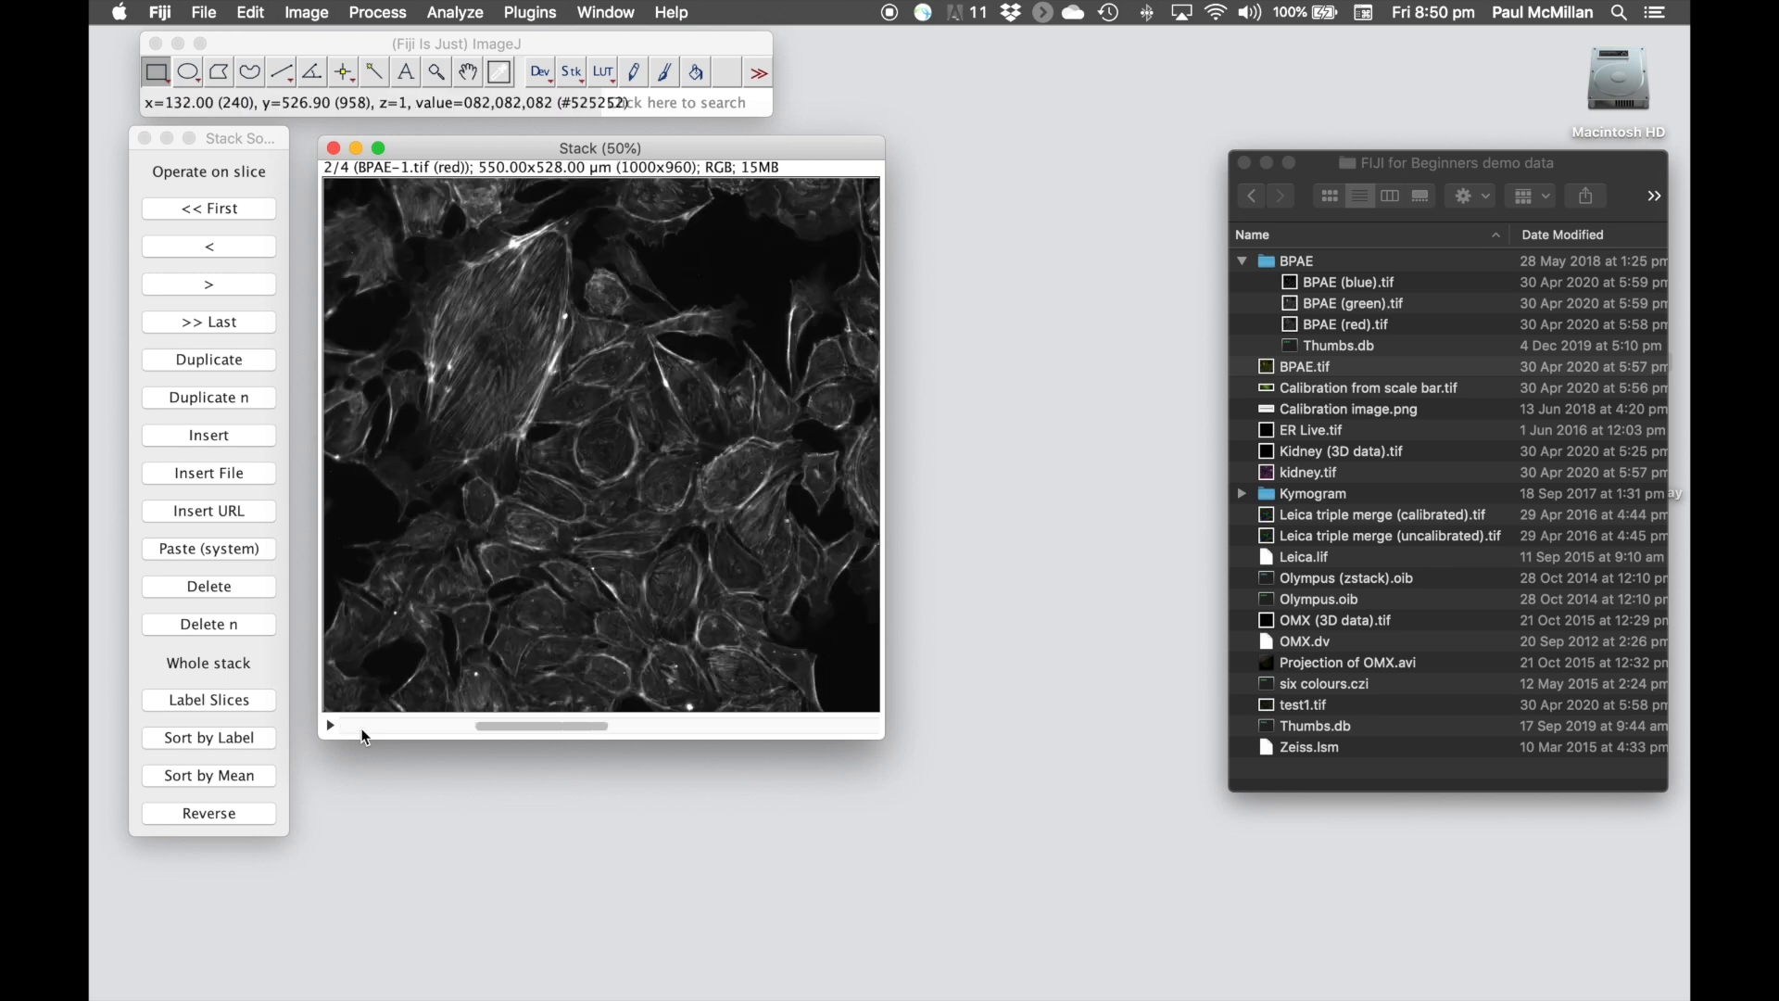
{"action": "key", "text": "Right"}
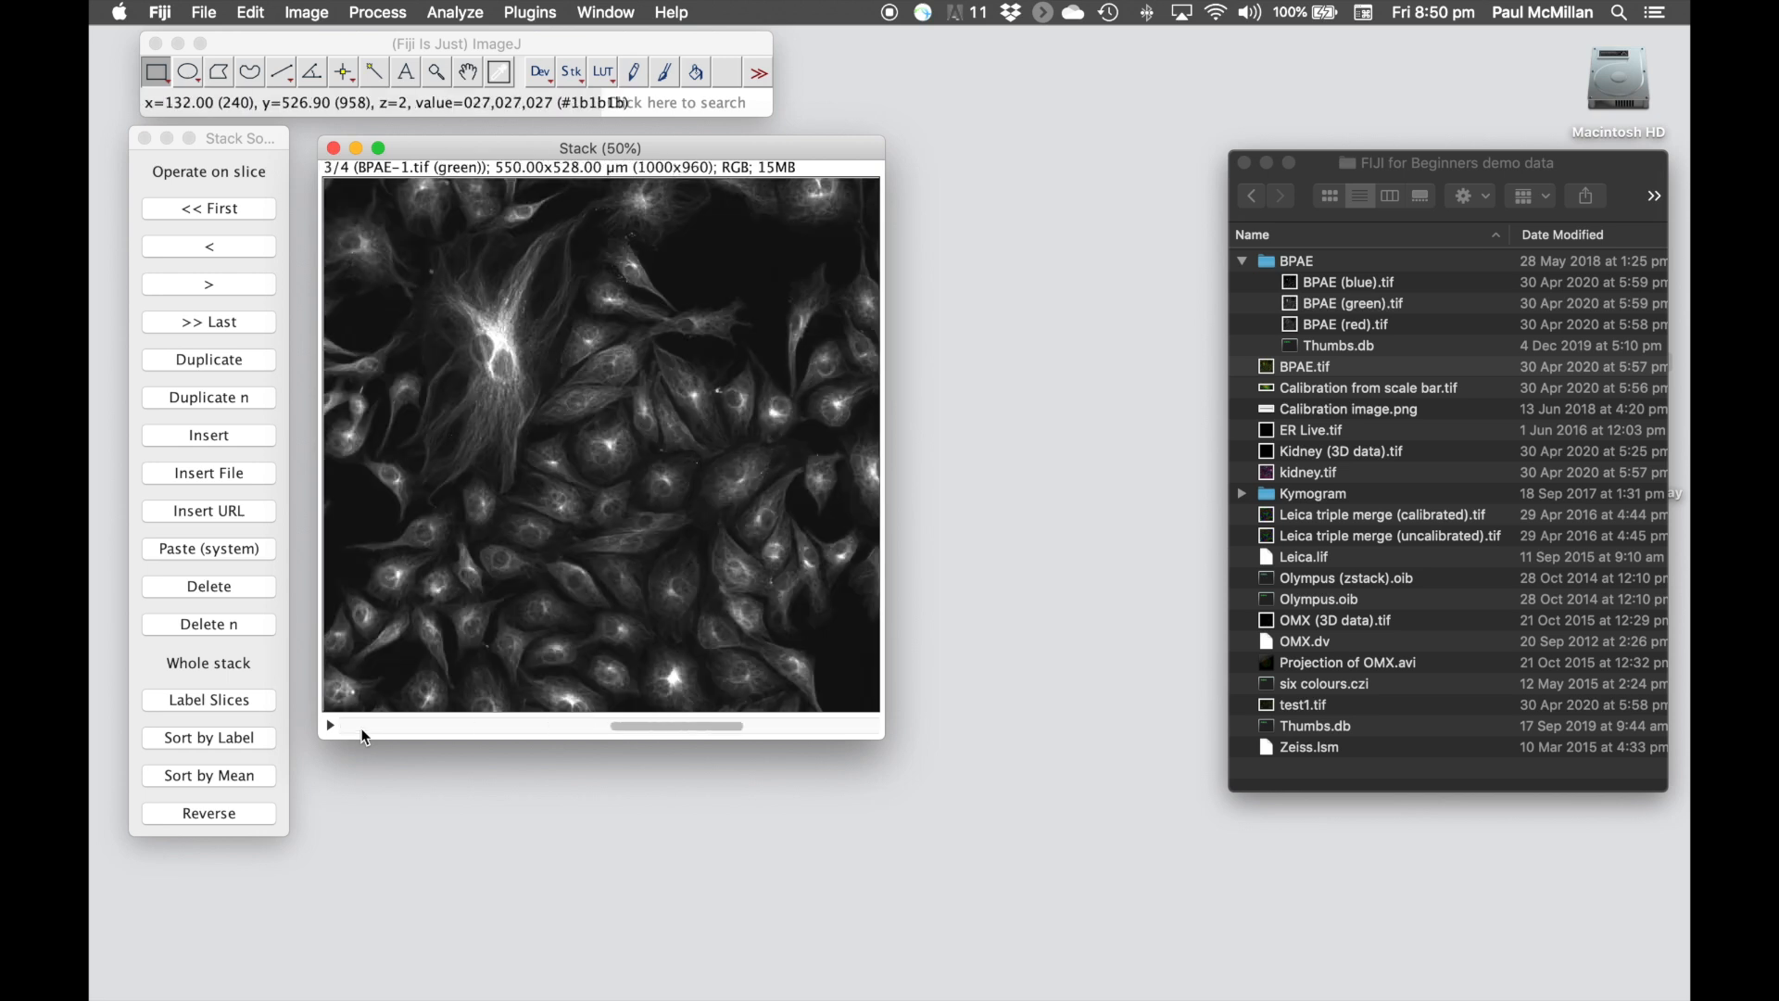
{"action": "key", "text": "Right"}
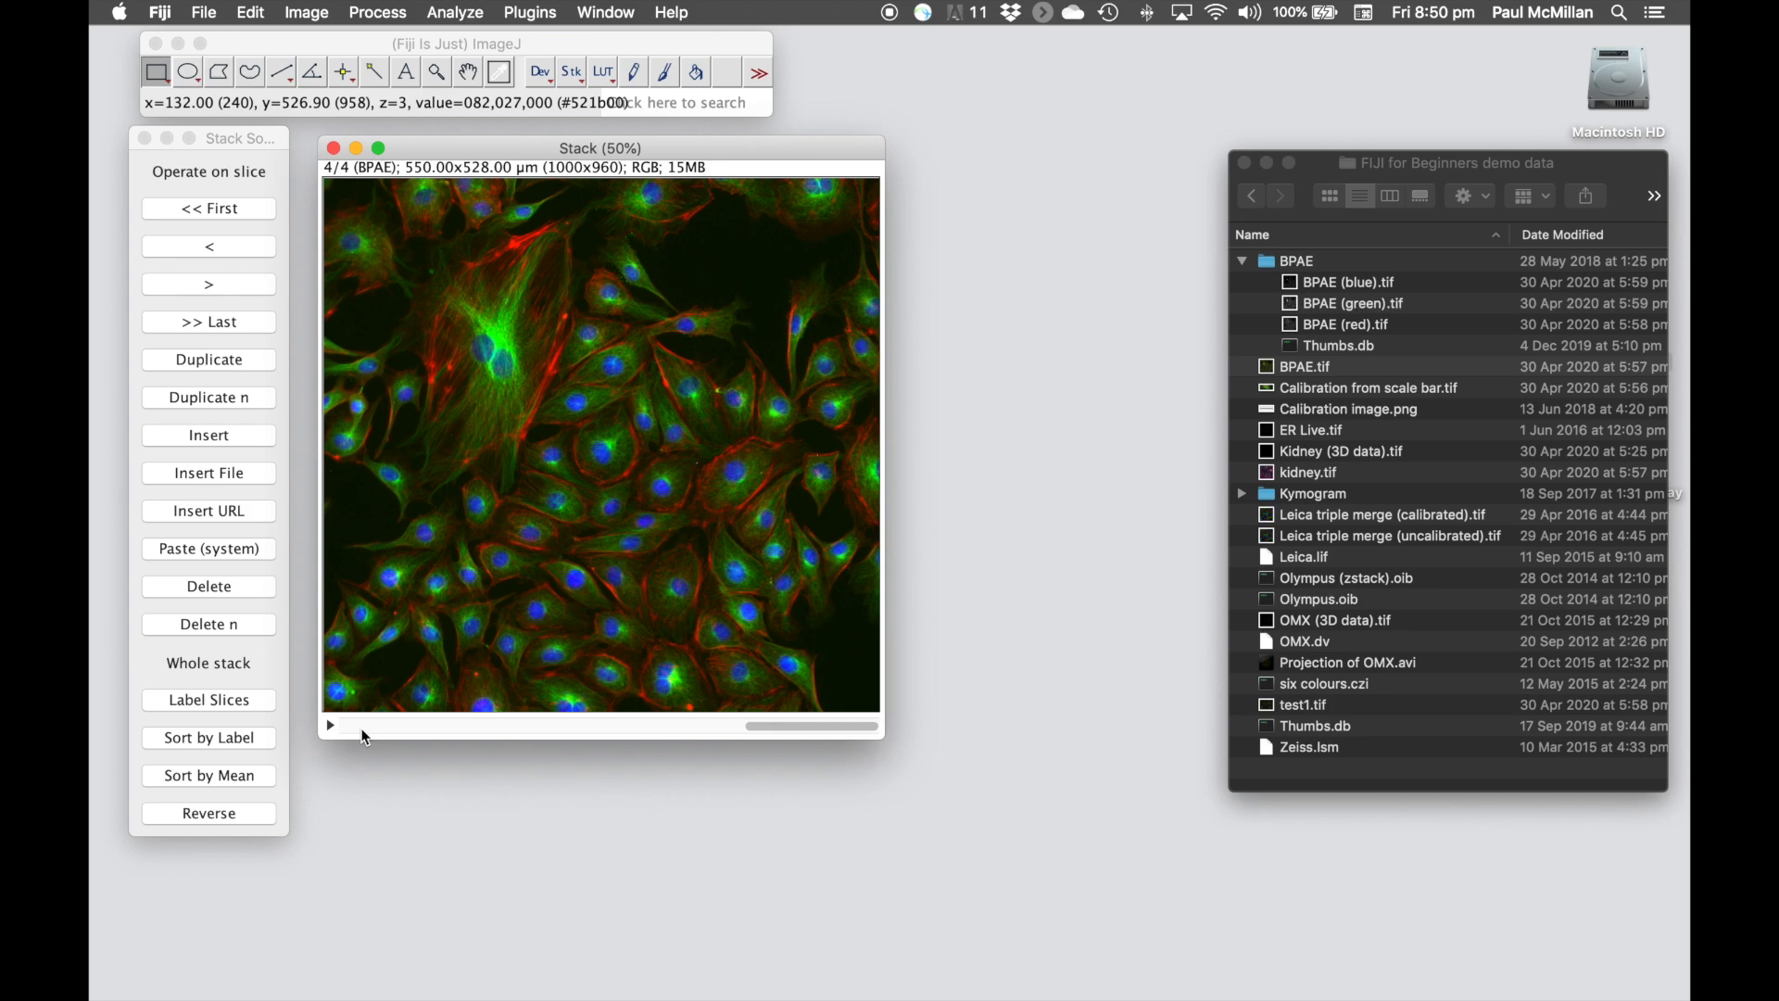
Move the red channel slice one position later, behind the green slice, and step through the stack to check the order
{"action": "key", "text": "Left"}
{"action": "key", "text": "Left"}
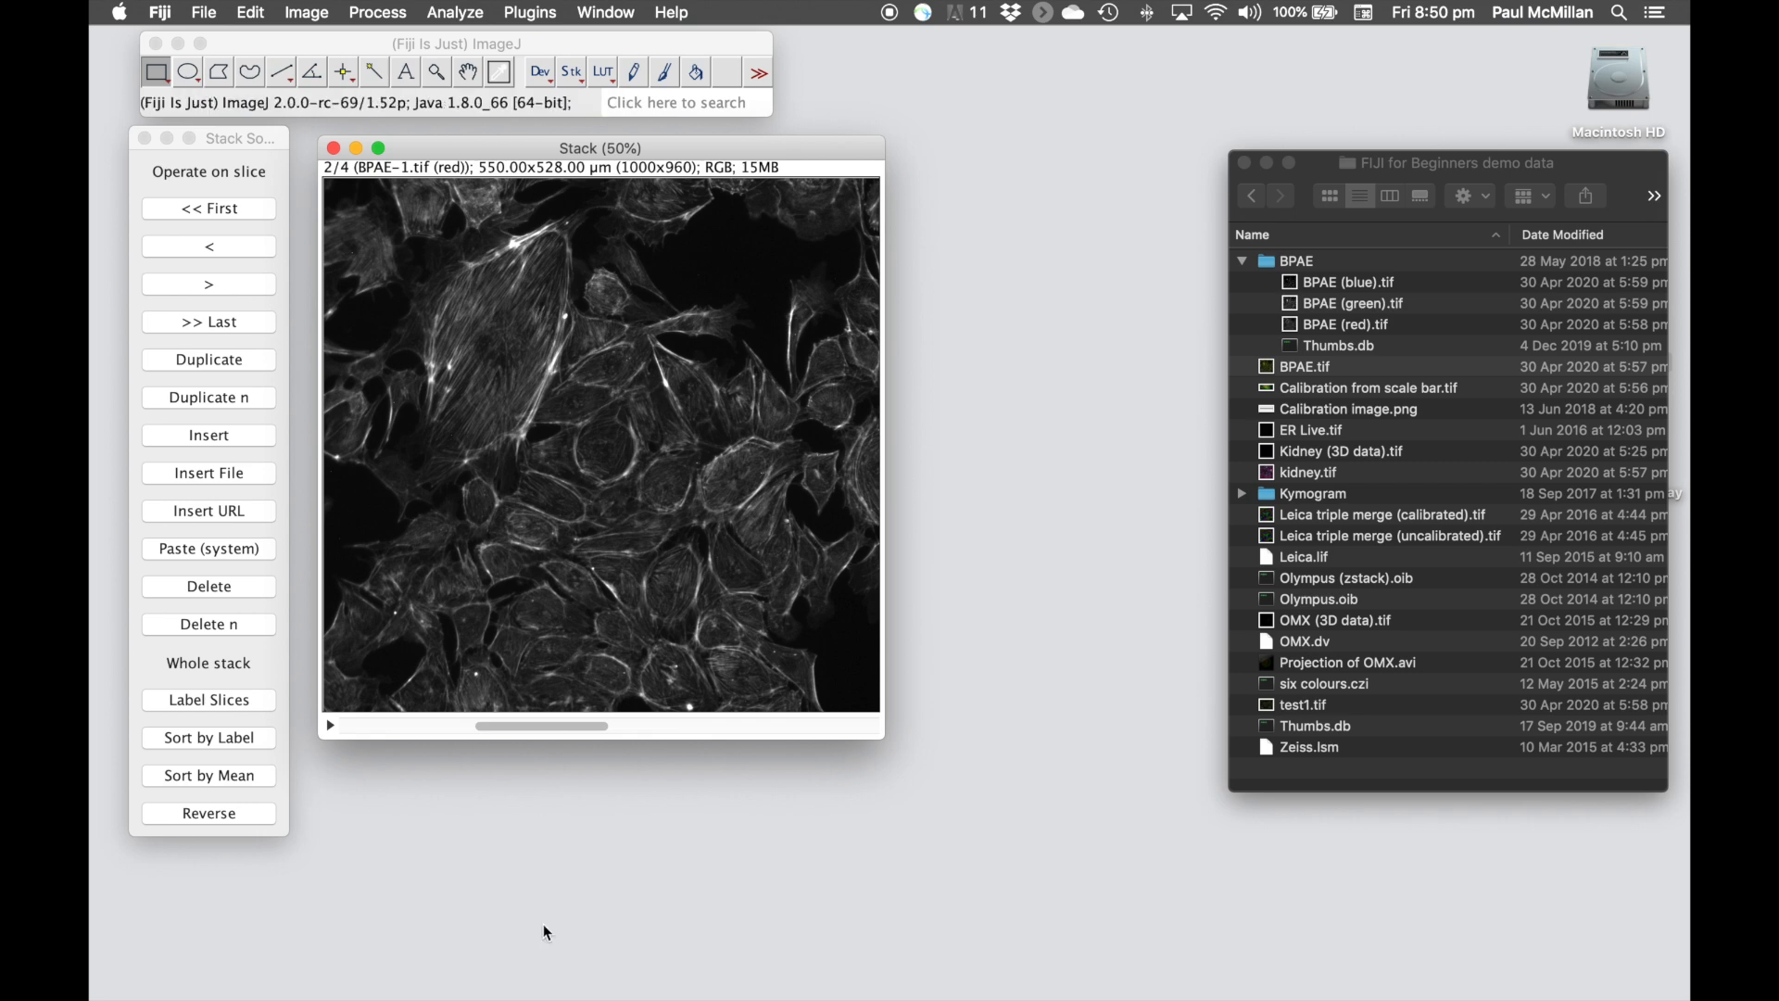
{"action": "left_click", "coordinate": [222, 292]}
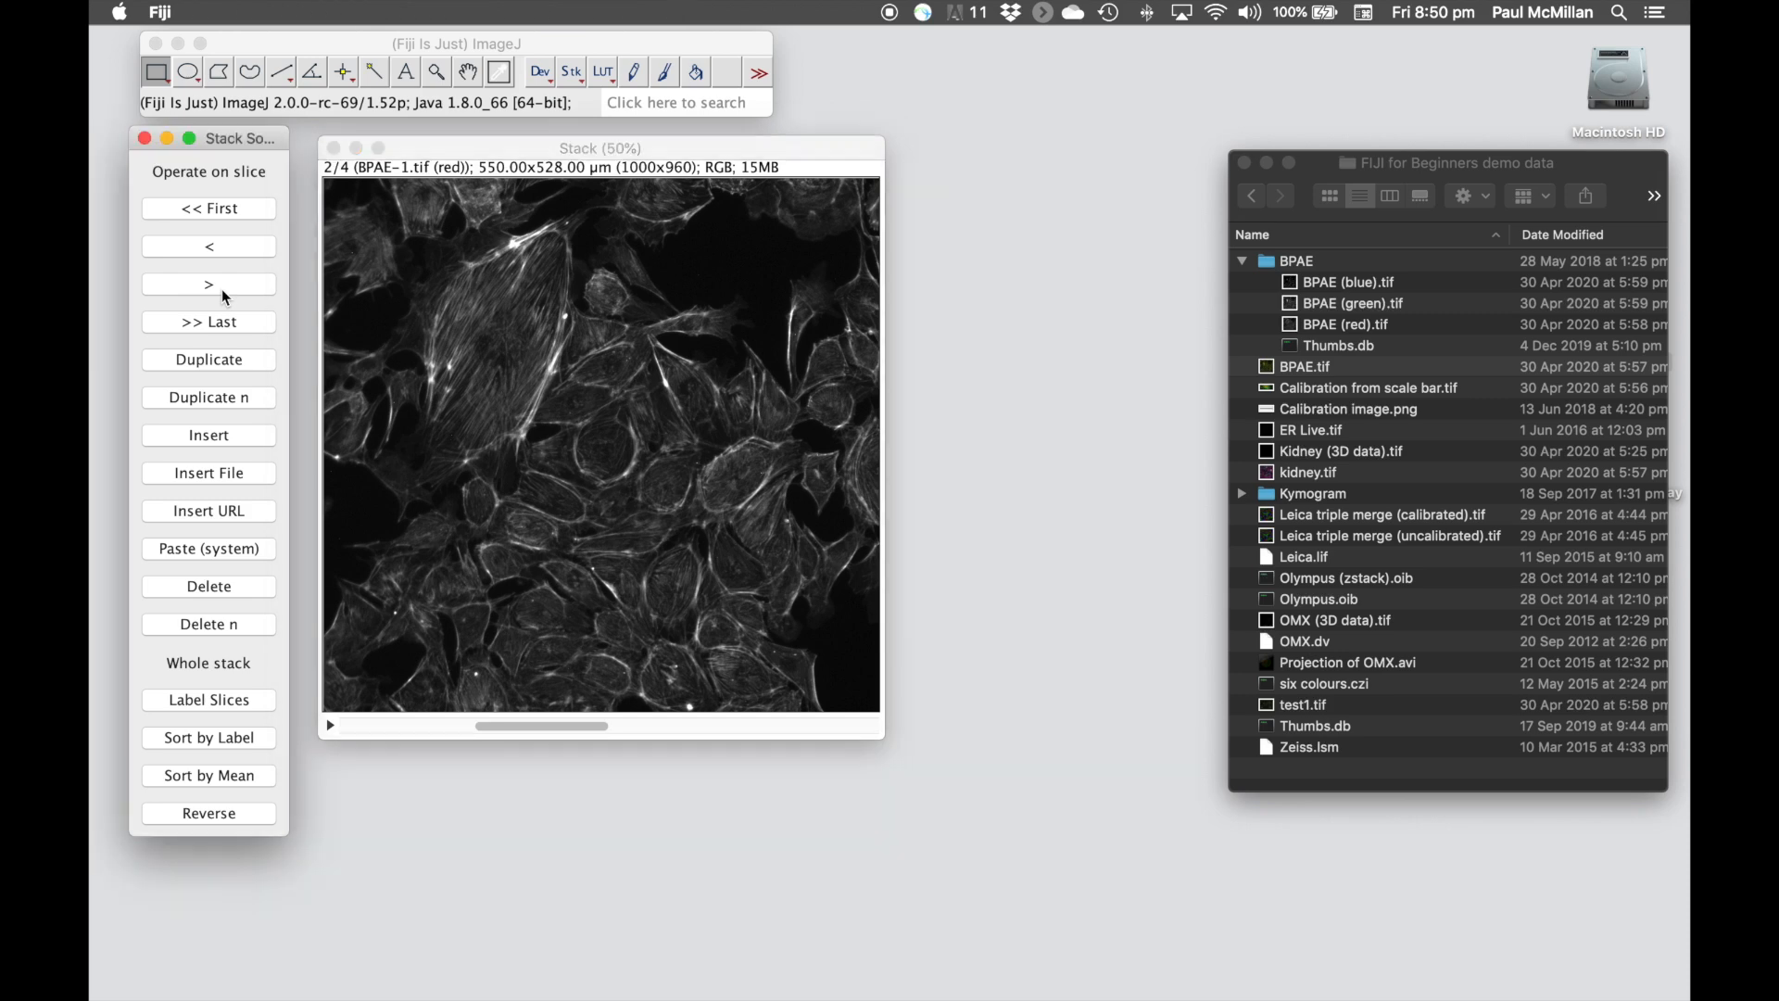
{"action": "left_click", "coordinate": [222, 294]}
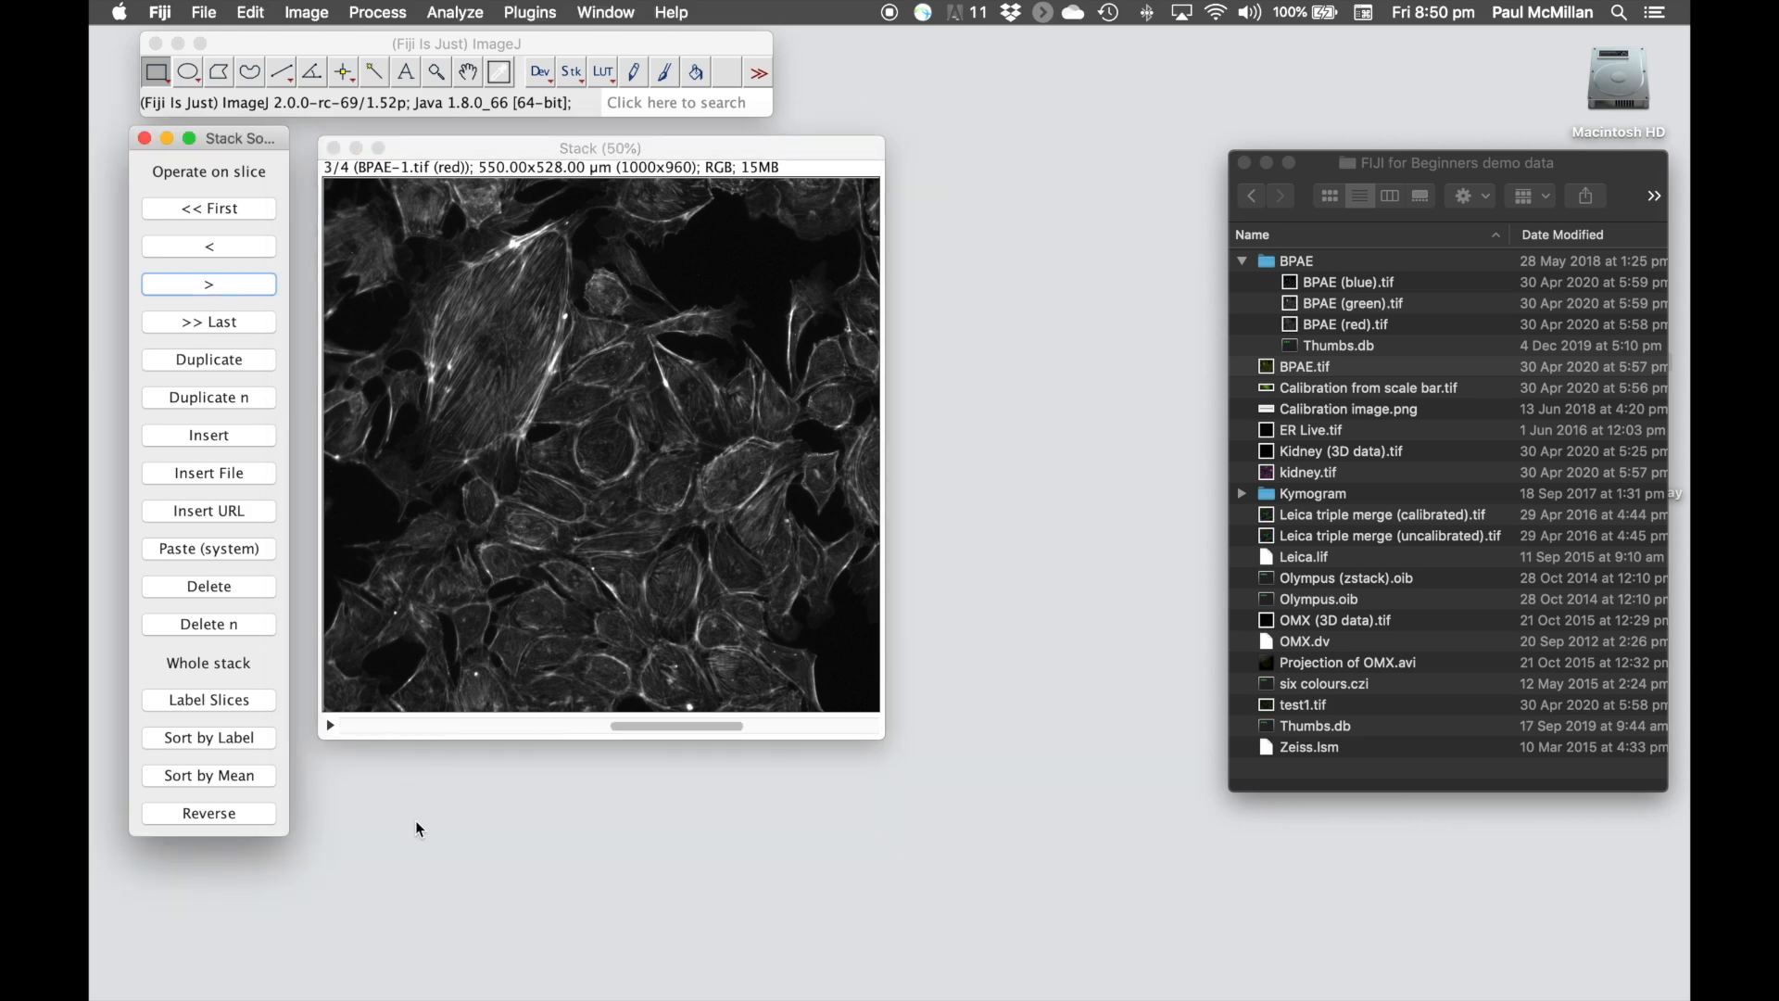
{"action": "left_click", "coordinate": [368, 735]}
{"action": "left_click", "coordinate": [368, 735]}
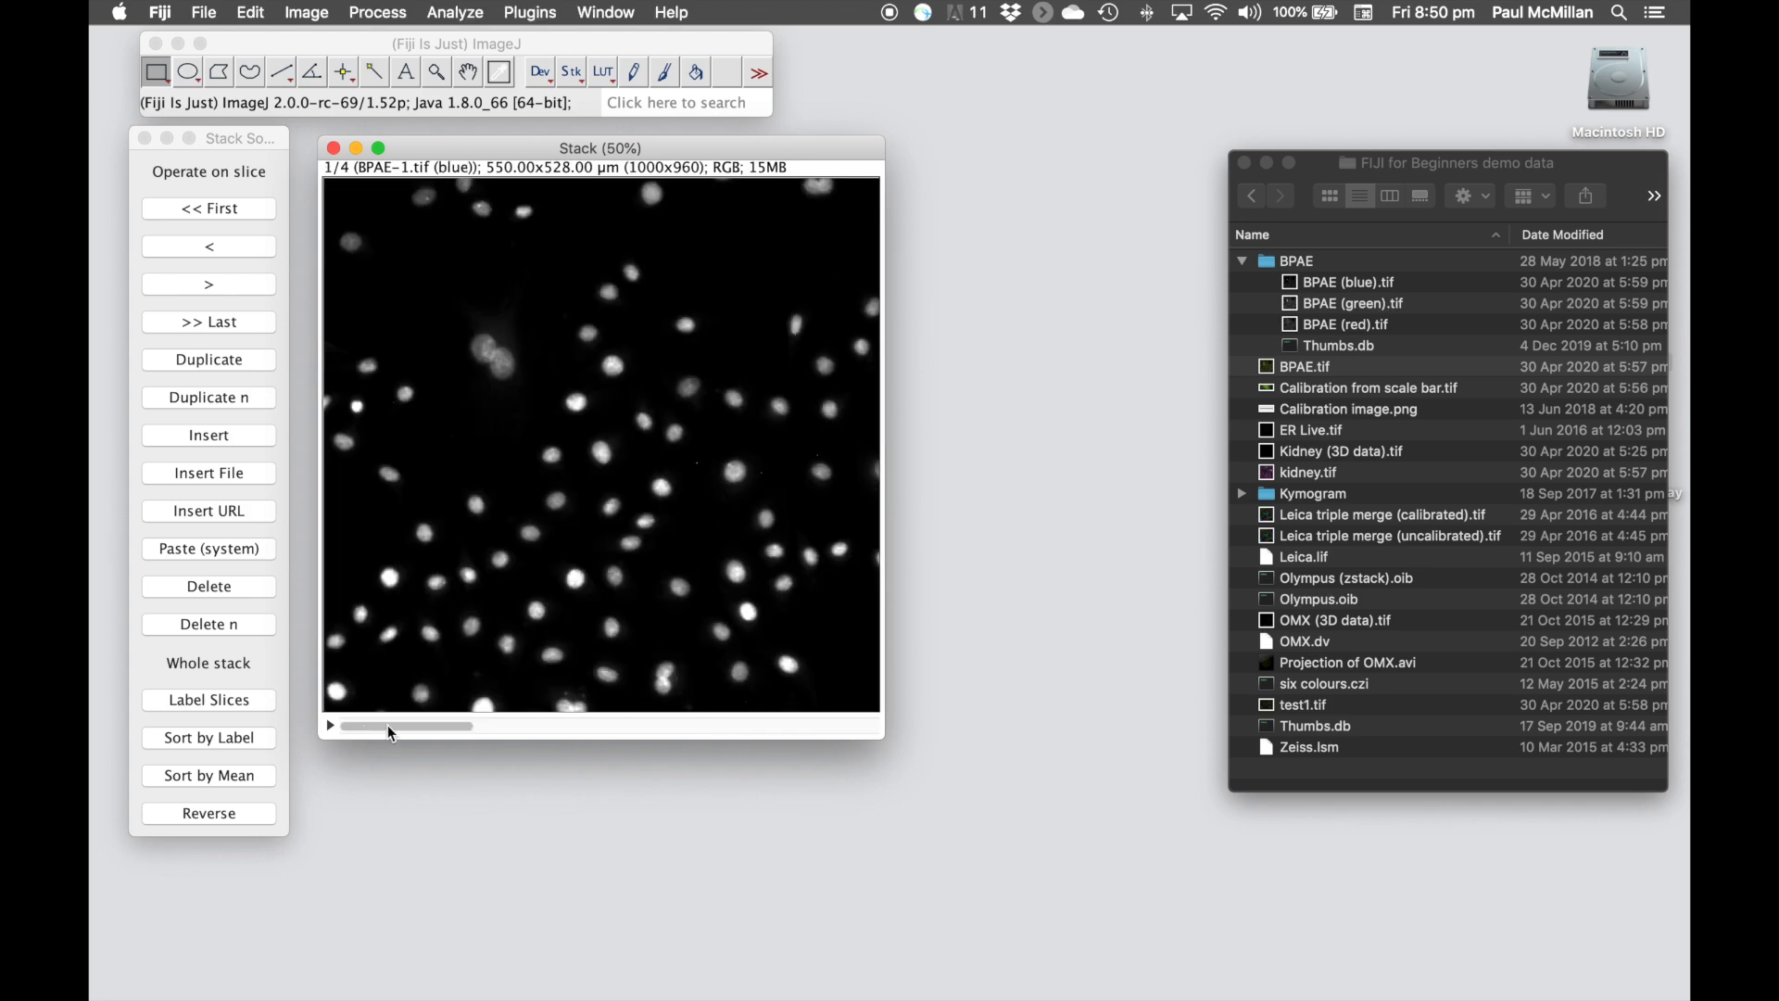
{"action": "left_click", "coordinate": [387, 724]}
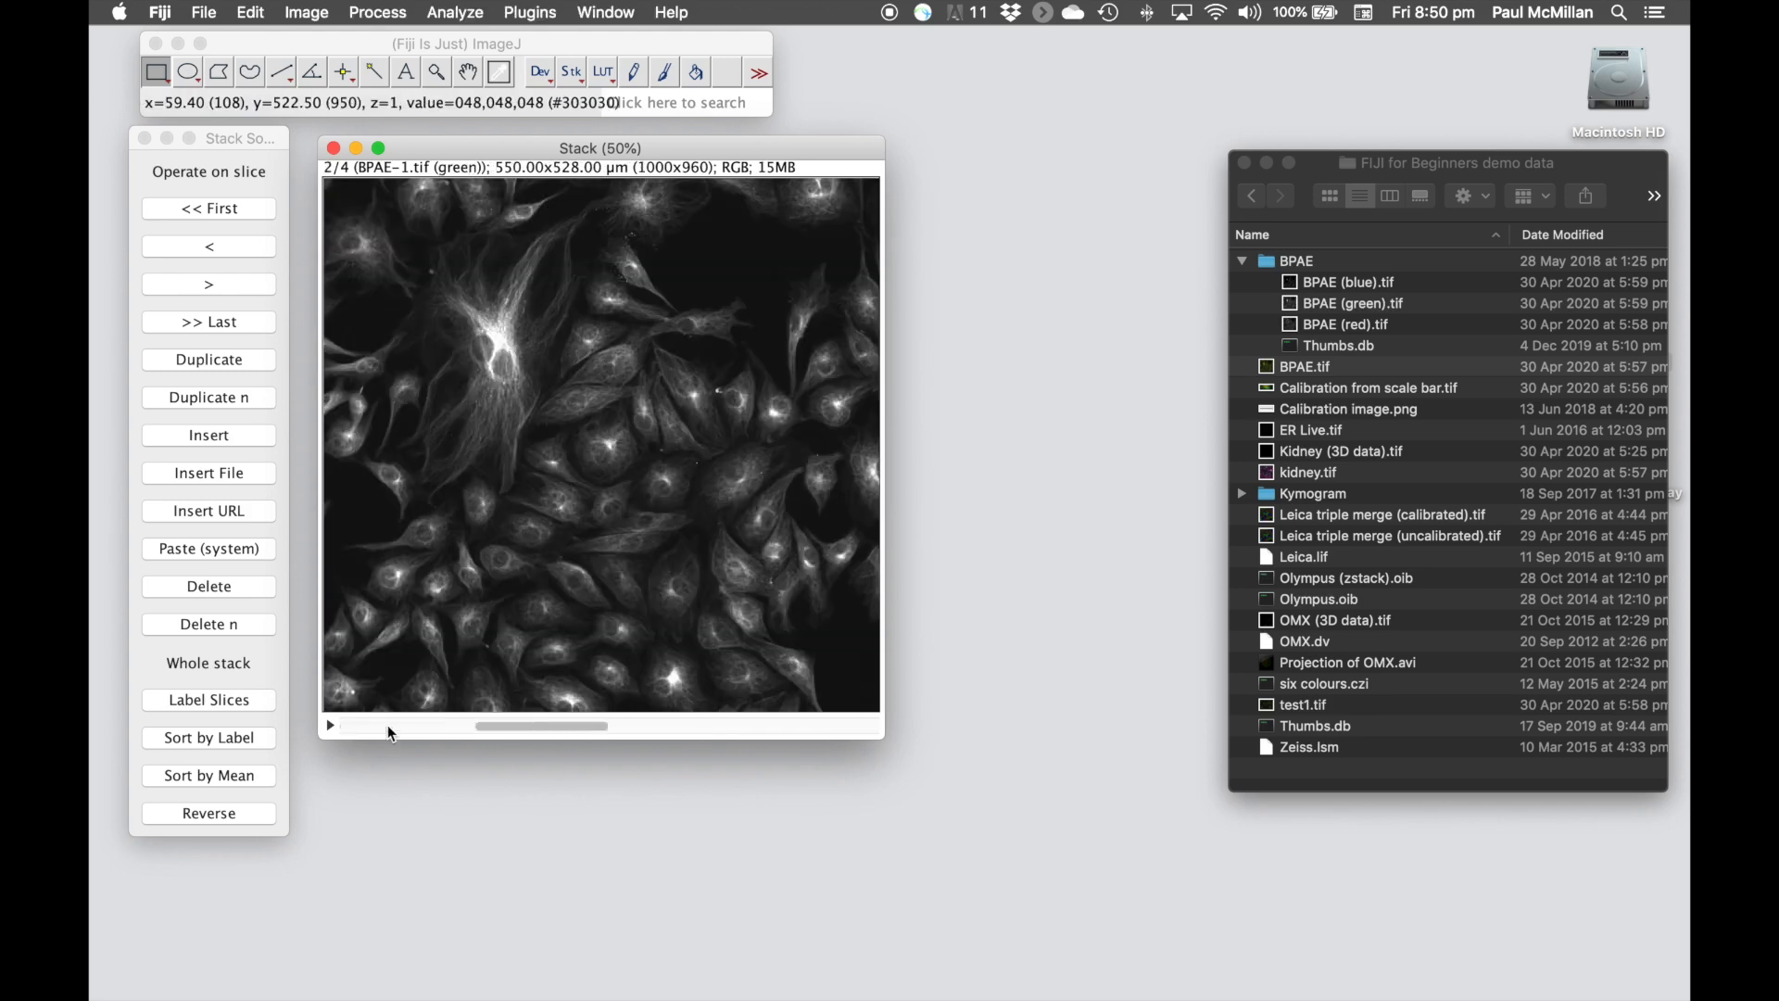
{"action": "key", "text": "Right"}
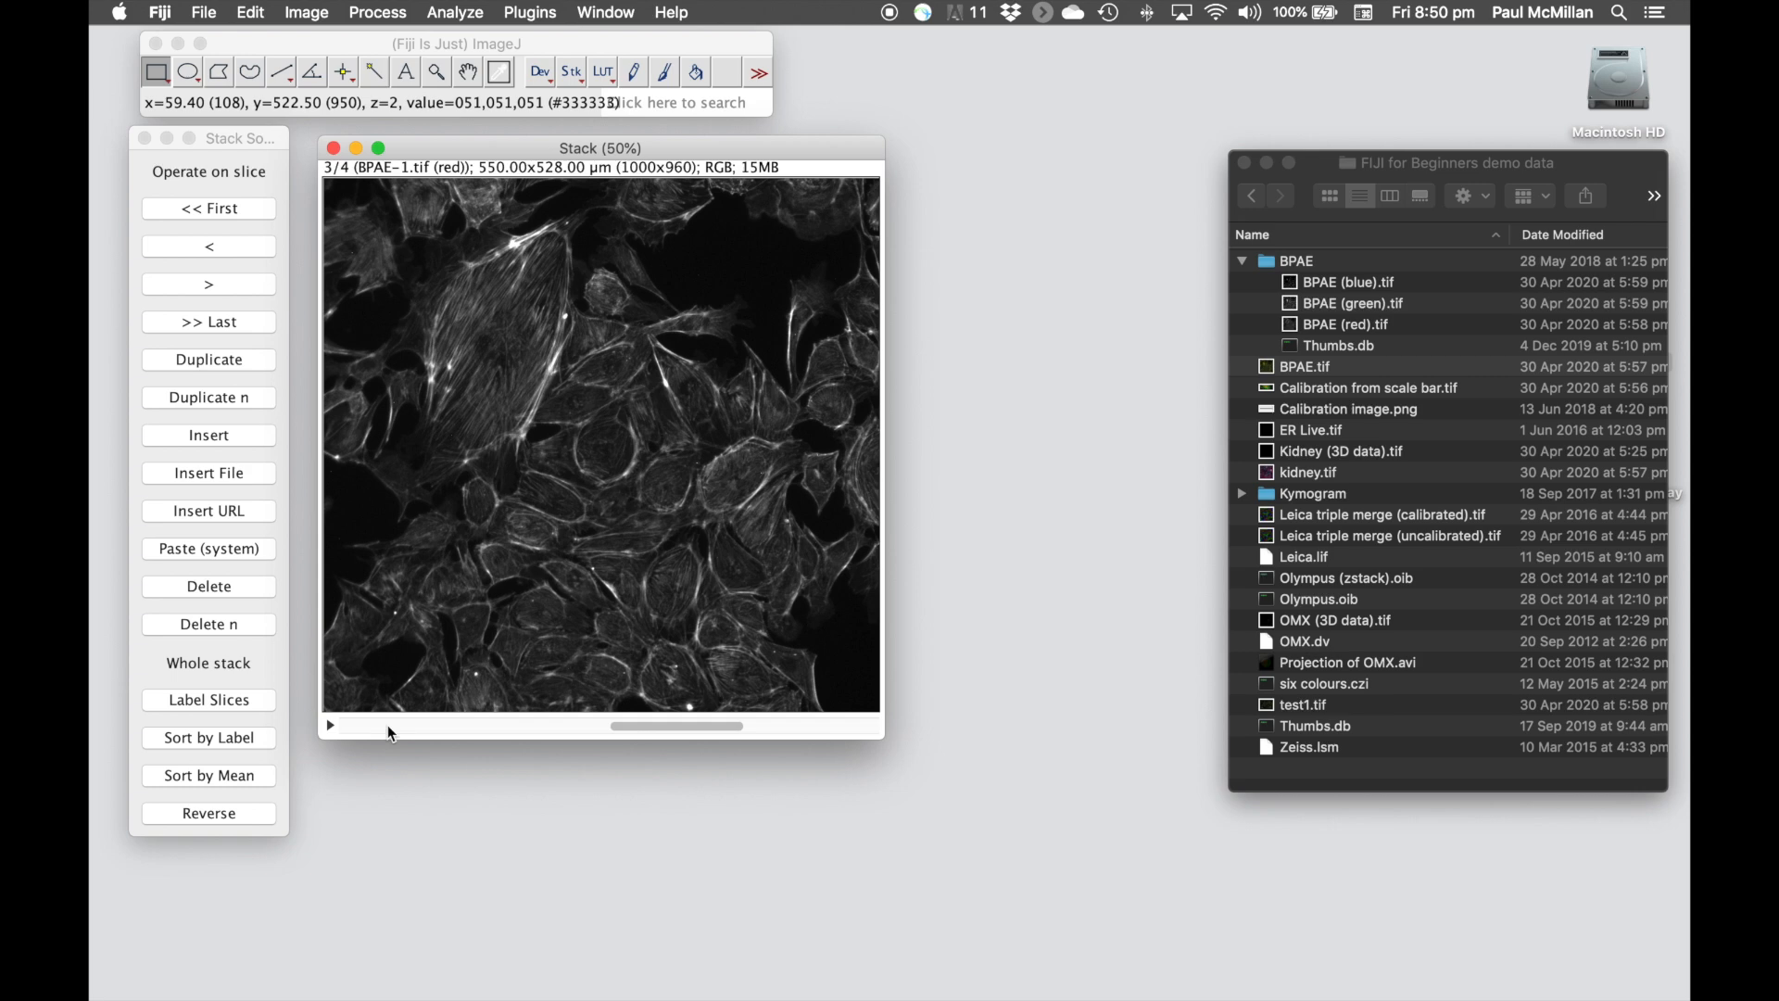
{"action": "key", "text": "Right"}
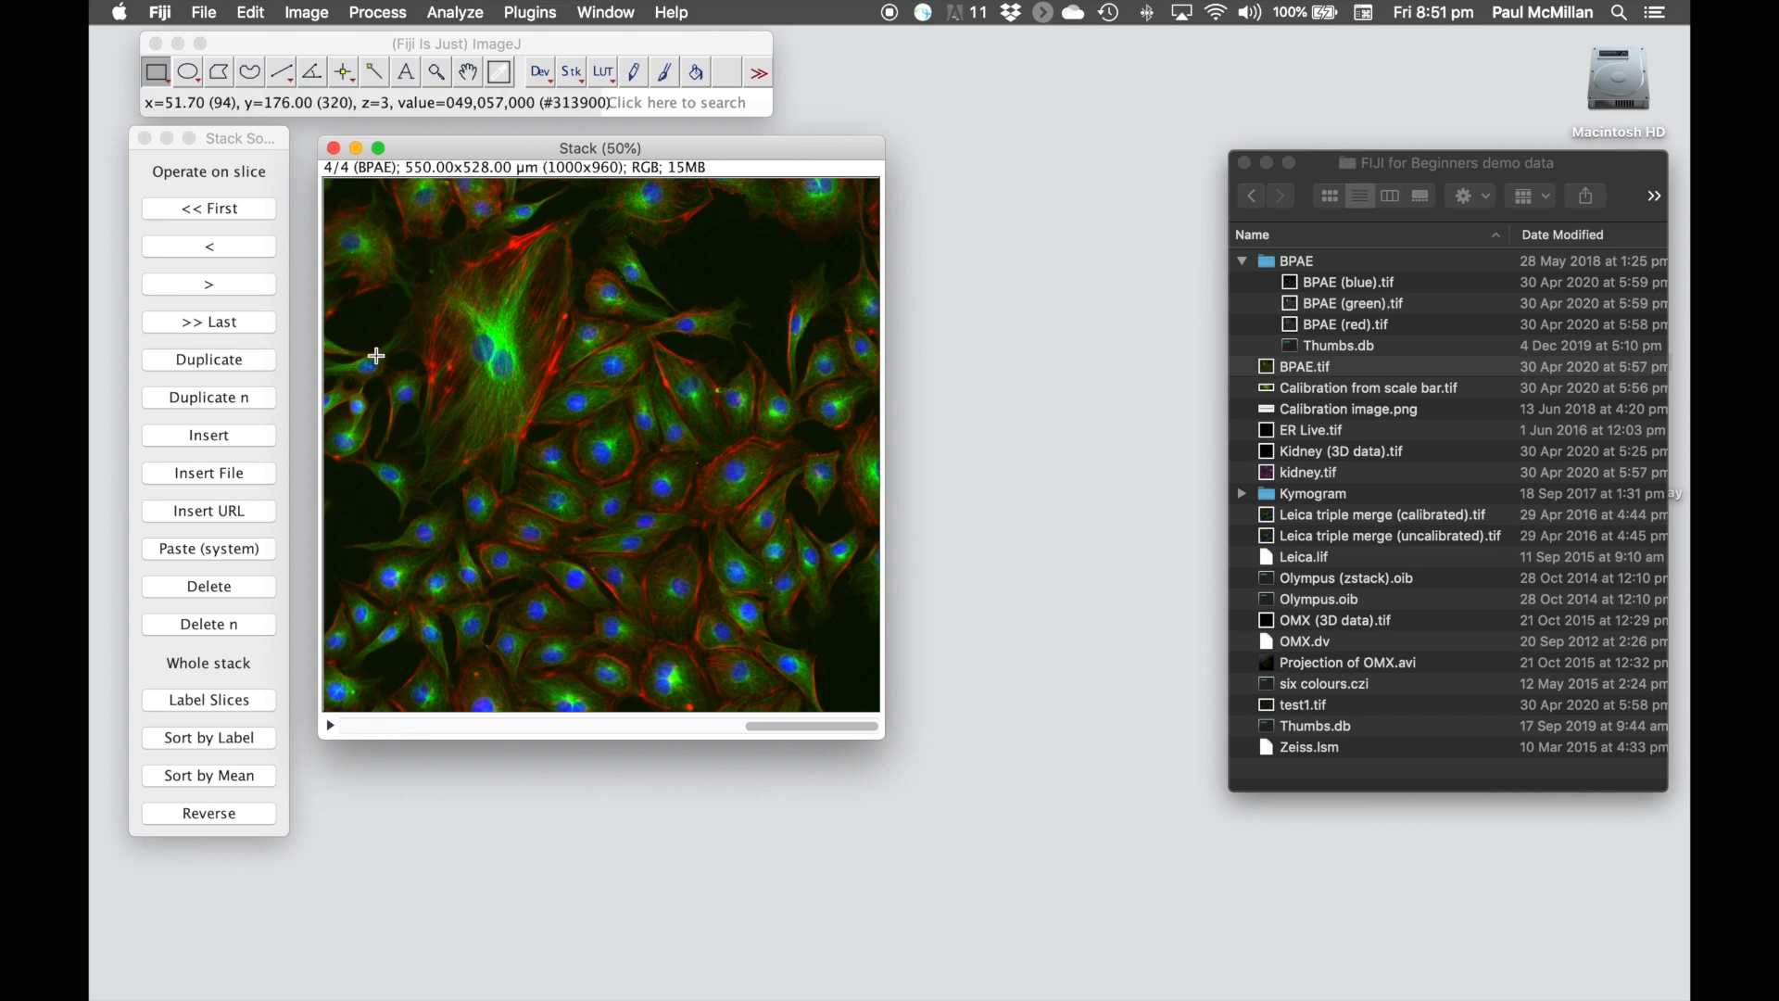
Start a montage of the stack and set it to 4 columns, 1 row and a scale factor of 1
{"action": "left_click", "coordinate": [317, 20]}
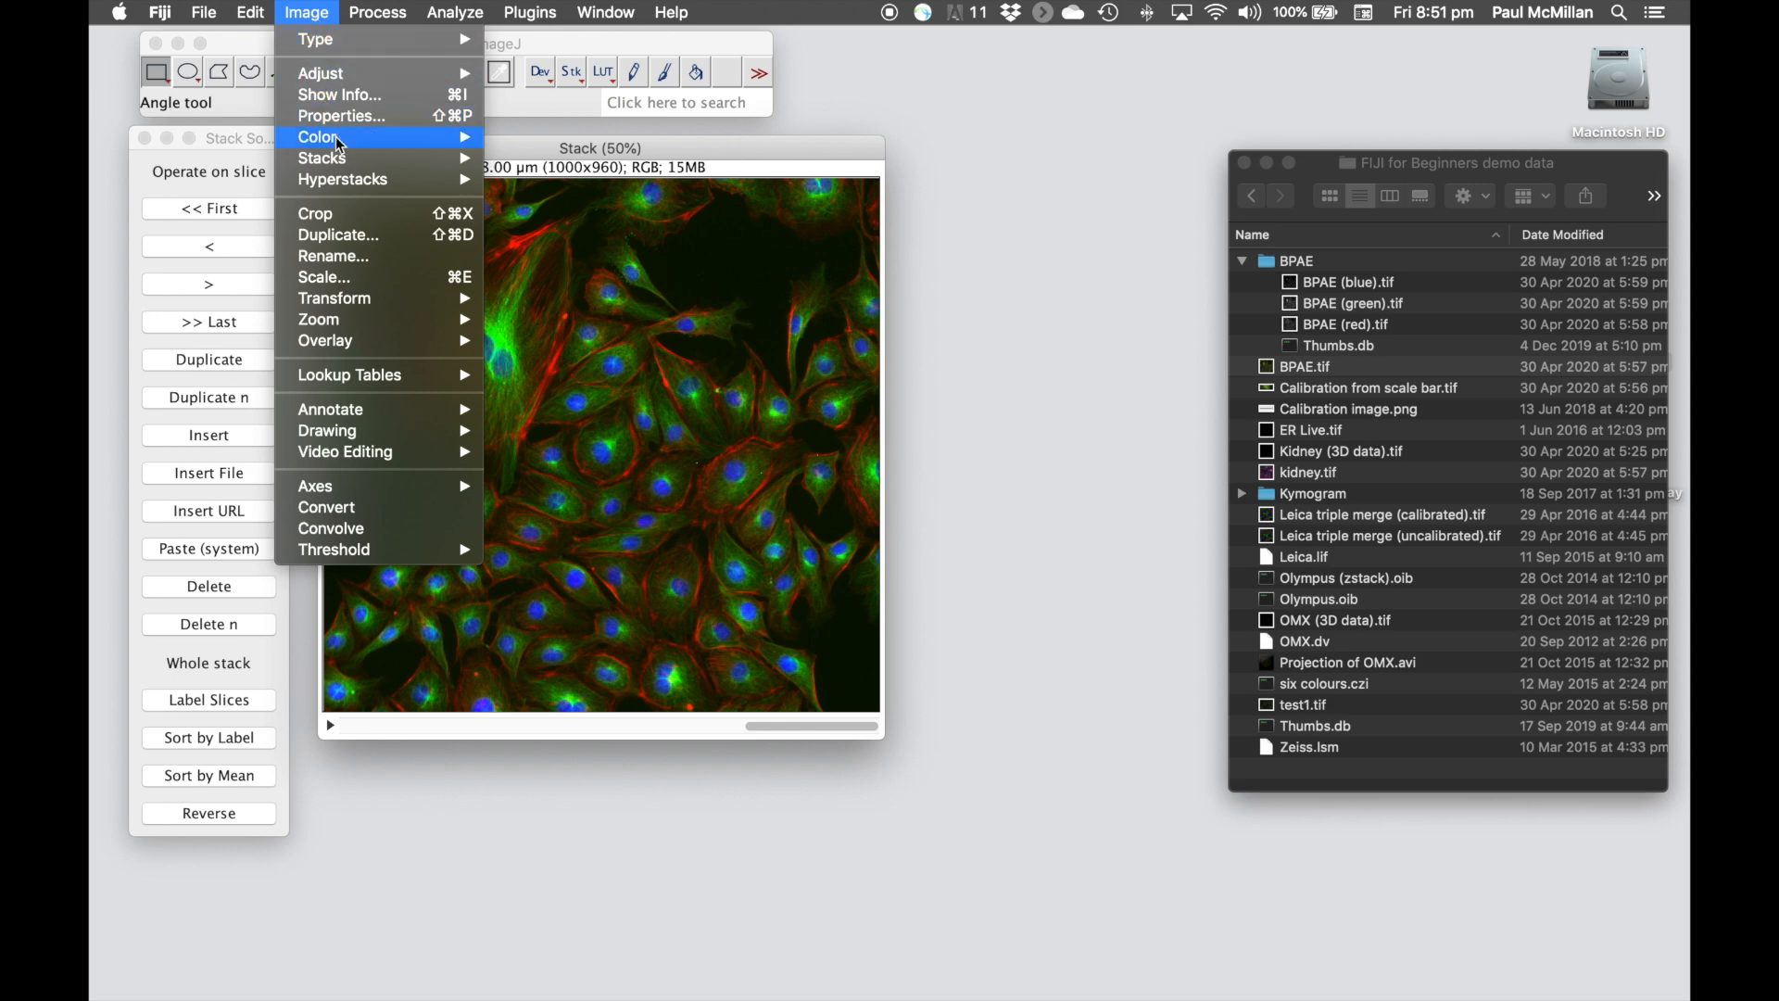
{"action": "mouse_move", "coordinate": [348, 163]}
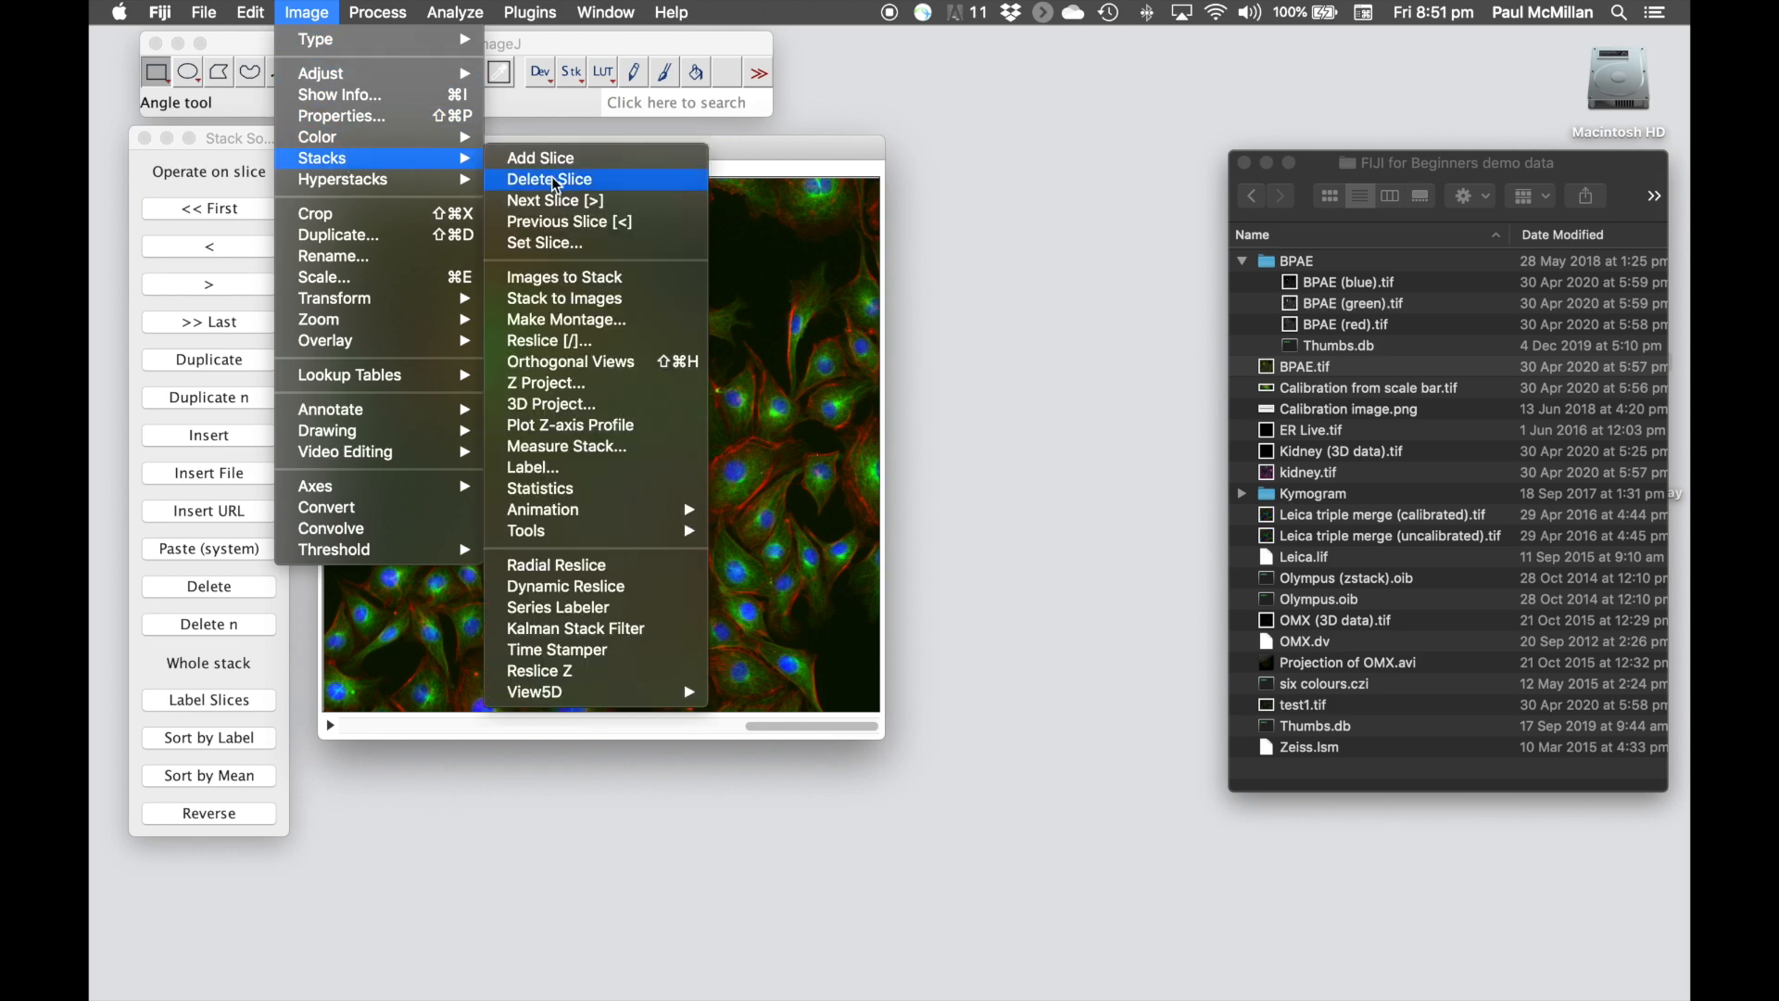
{"action": "left_click", "coordinate": [614, 329]}
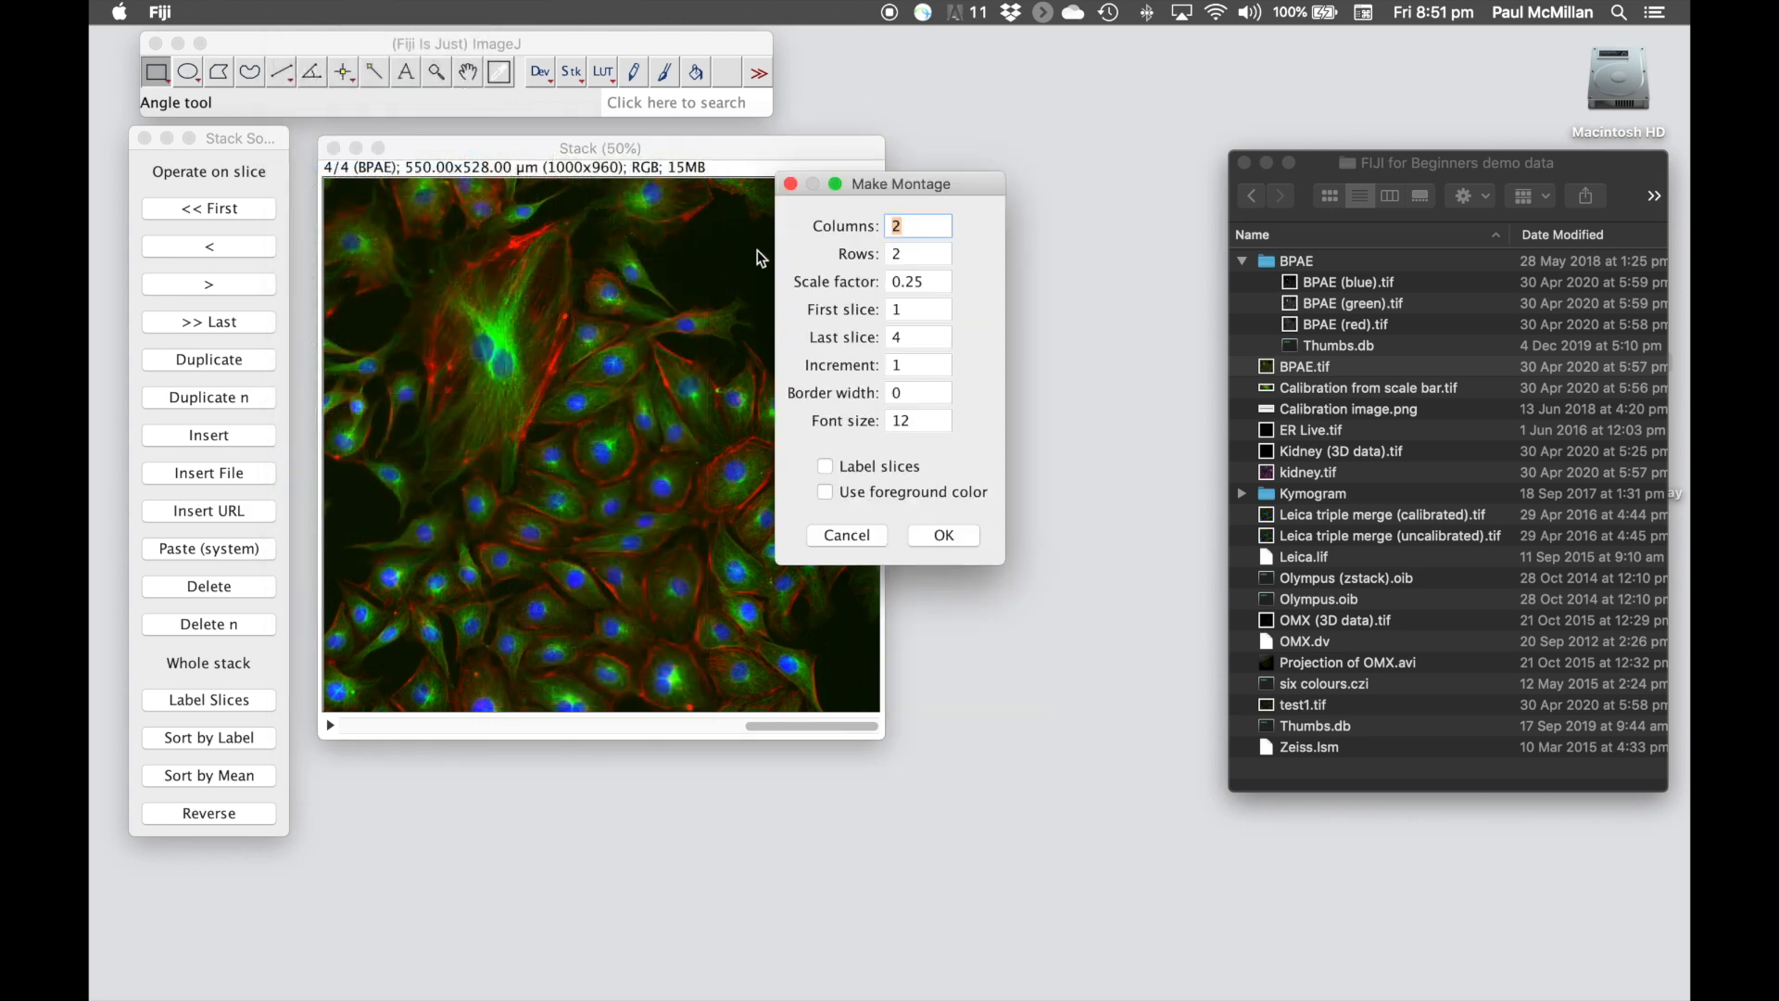
{"action": "left_click_drag", "start_coordinate": [927, 190], "coordinate": [854, 207]}
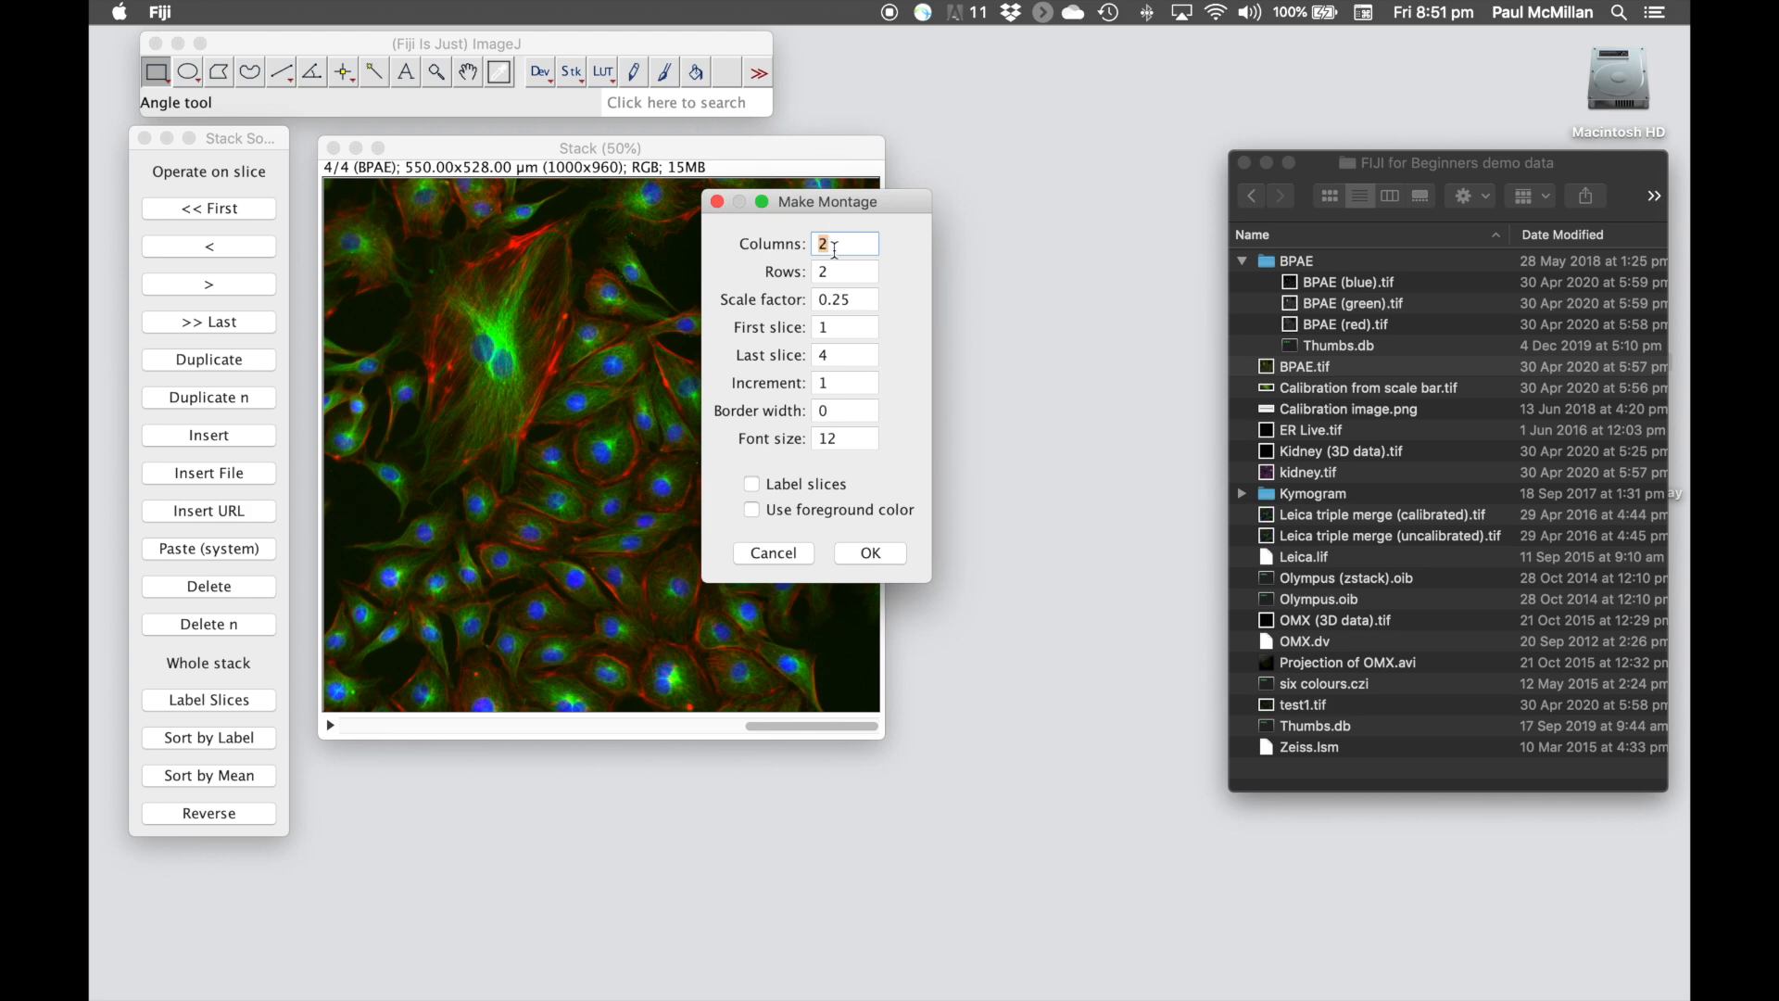
{"action": "type", "text": "4"}
{"action": "left_click", "coordinate": [834, 268]}
{"action": "type", "text": "1"}
{"action": "left_click", "coordinate": [828, 295]}
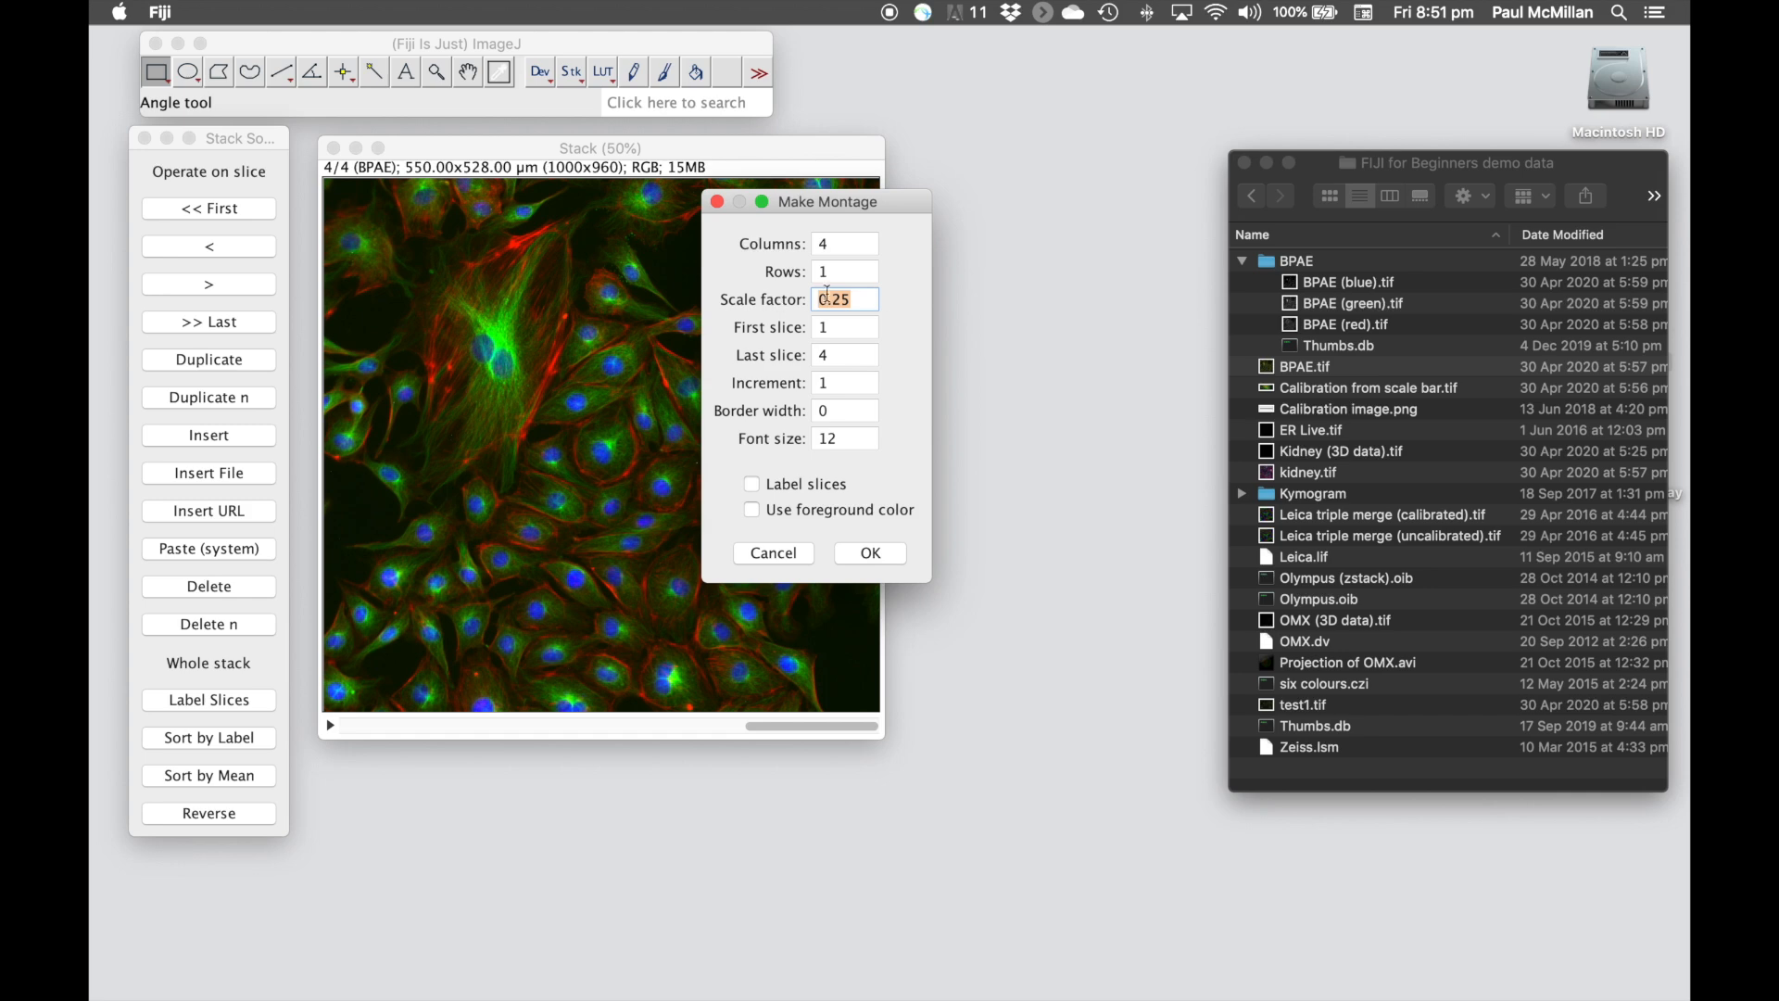
{"action": "type", "text": "1"}
Set the montage's border width to 3 and create the montage from the stack
{"action": "left_click", "coordinate": [838, 326]}
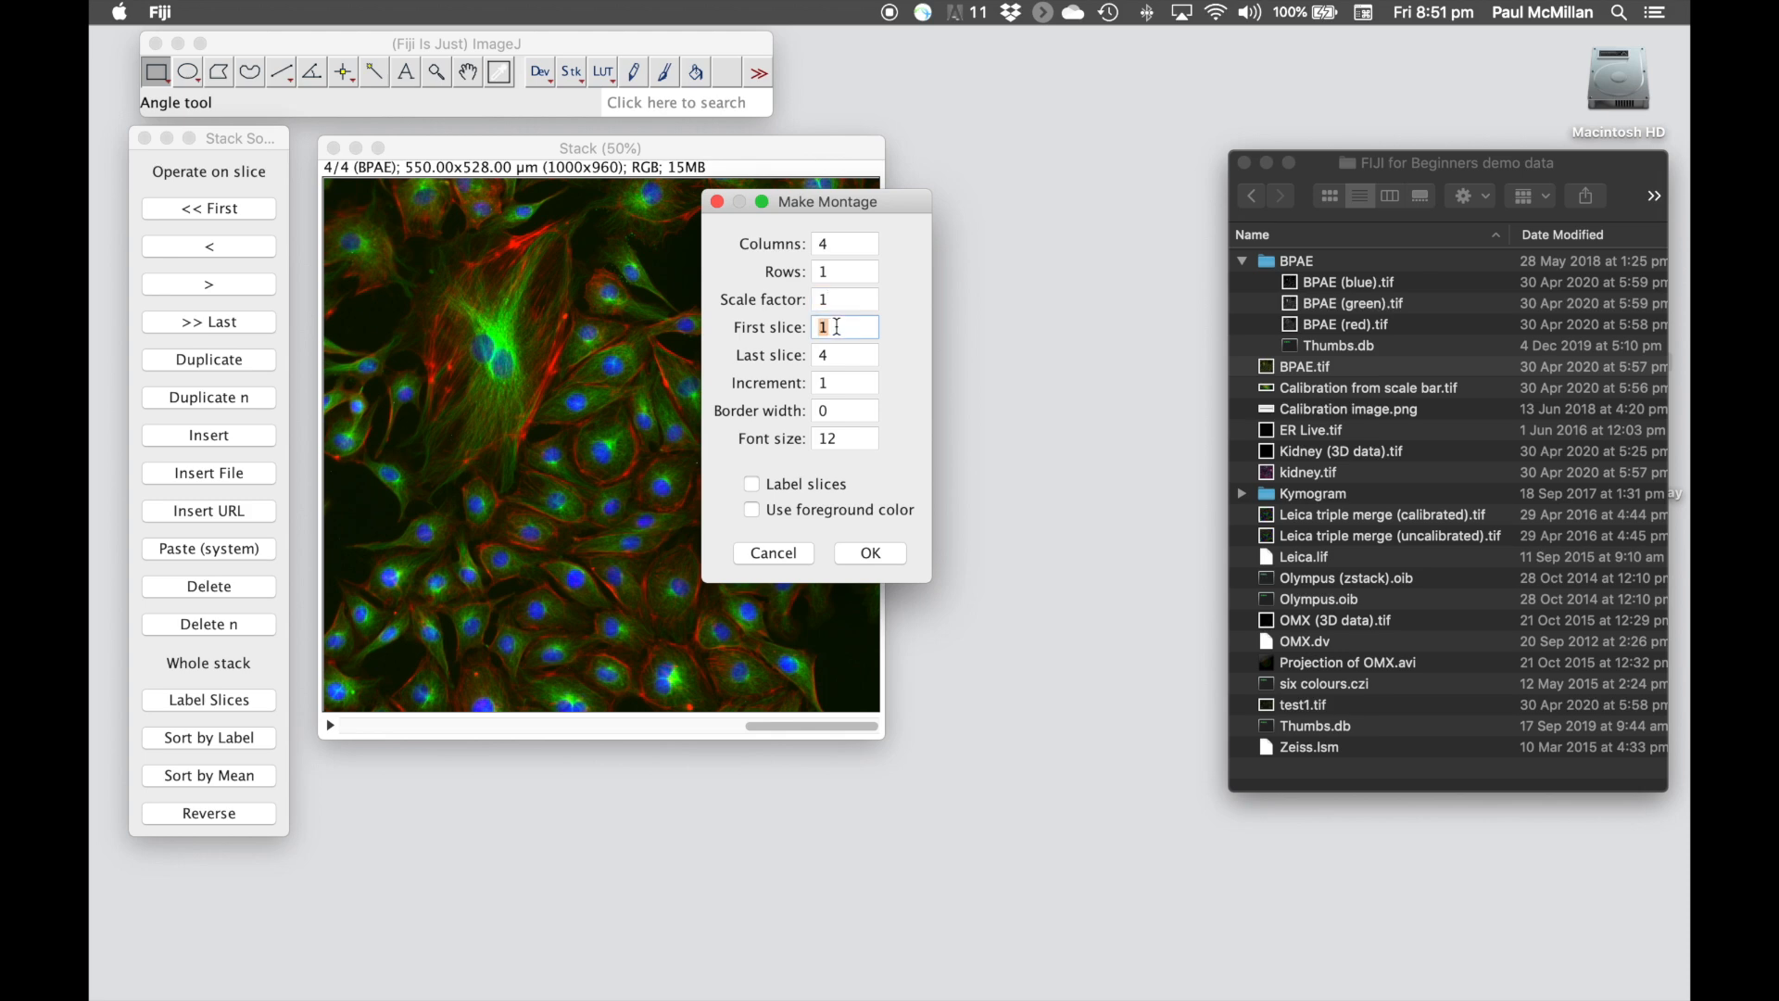
{"action": "left_click", "coordinate": [835, 353]}
{"action": "left_click", "coordinate": [835, 383]}
{"action": "left_click", "coordinate": [836, 412]}
{"action": "type", "text": "3"}
{"action": "left_click", "coordinate": [872, 553]}
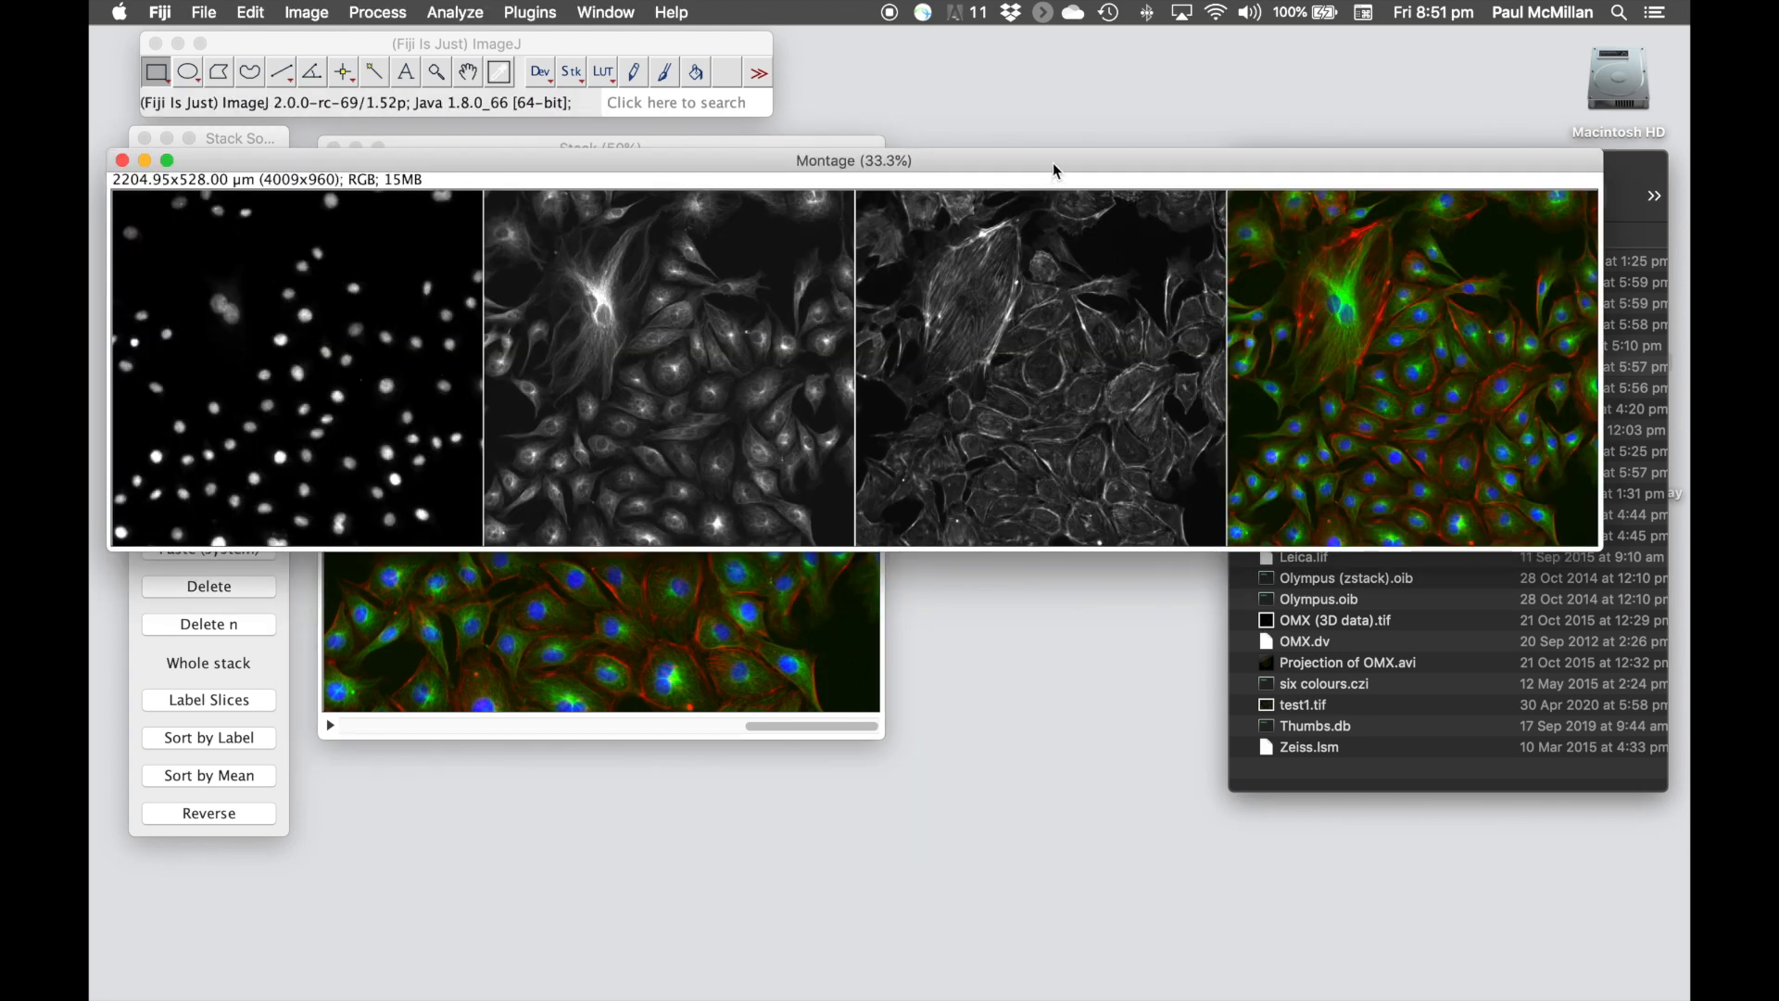
Move the montage window aside and look over the file formats available for saving it, without saving
{"action": "left_click_drag", "start_coordinate": [1053, 163], "coordinate": [1118, 165]}
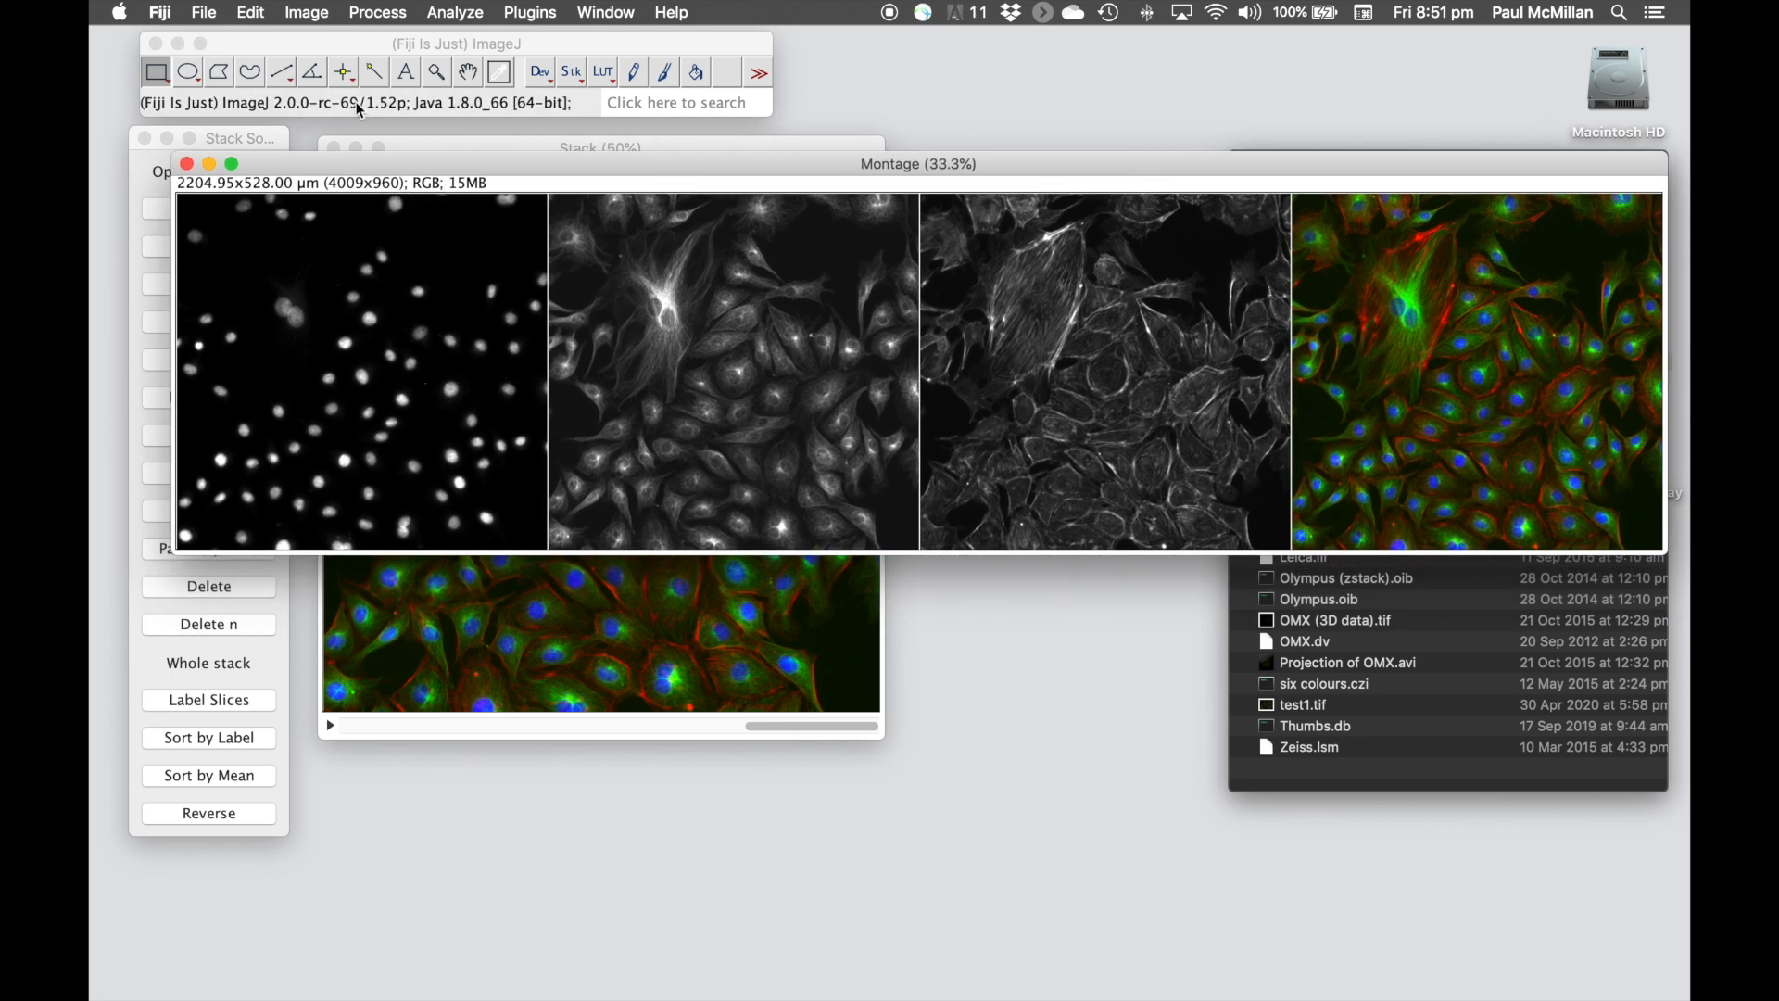
{"action": "left_click", "coordinate": [204, 13]}
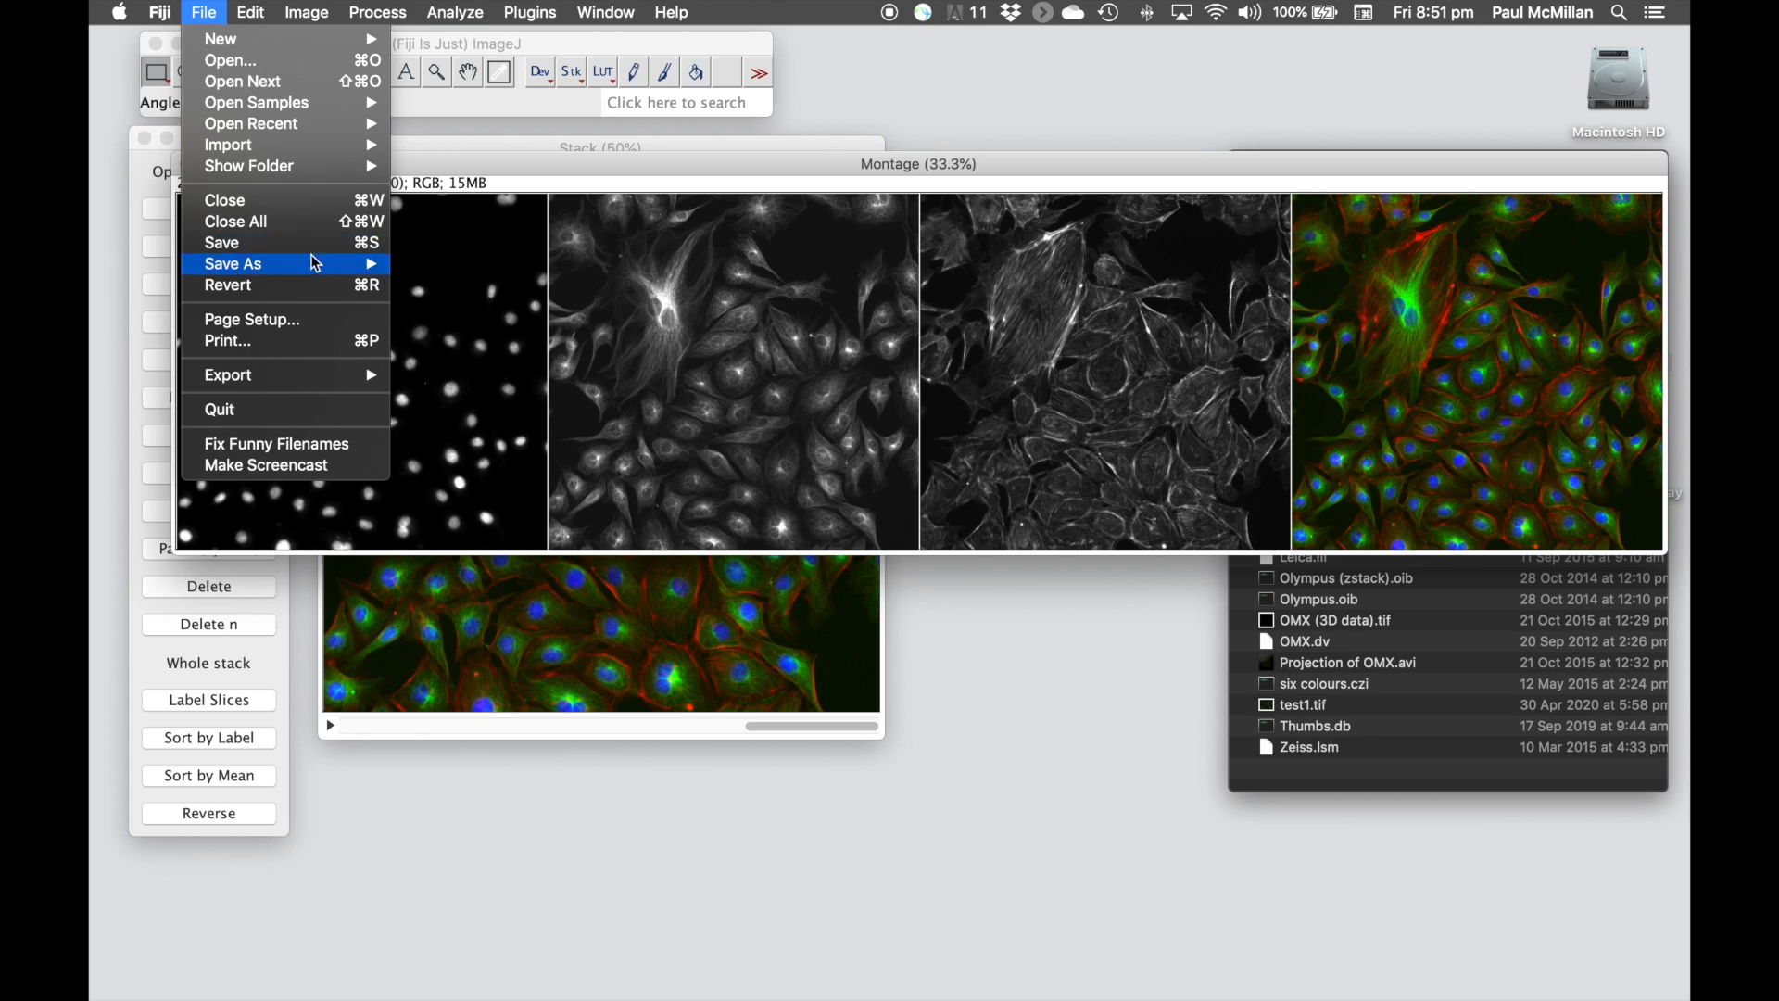
{"action": "mouse_move", "coordinate": [316, 264]}
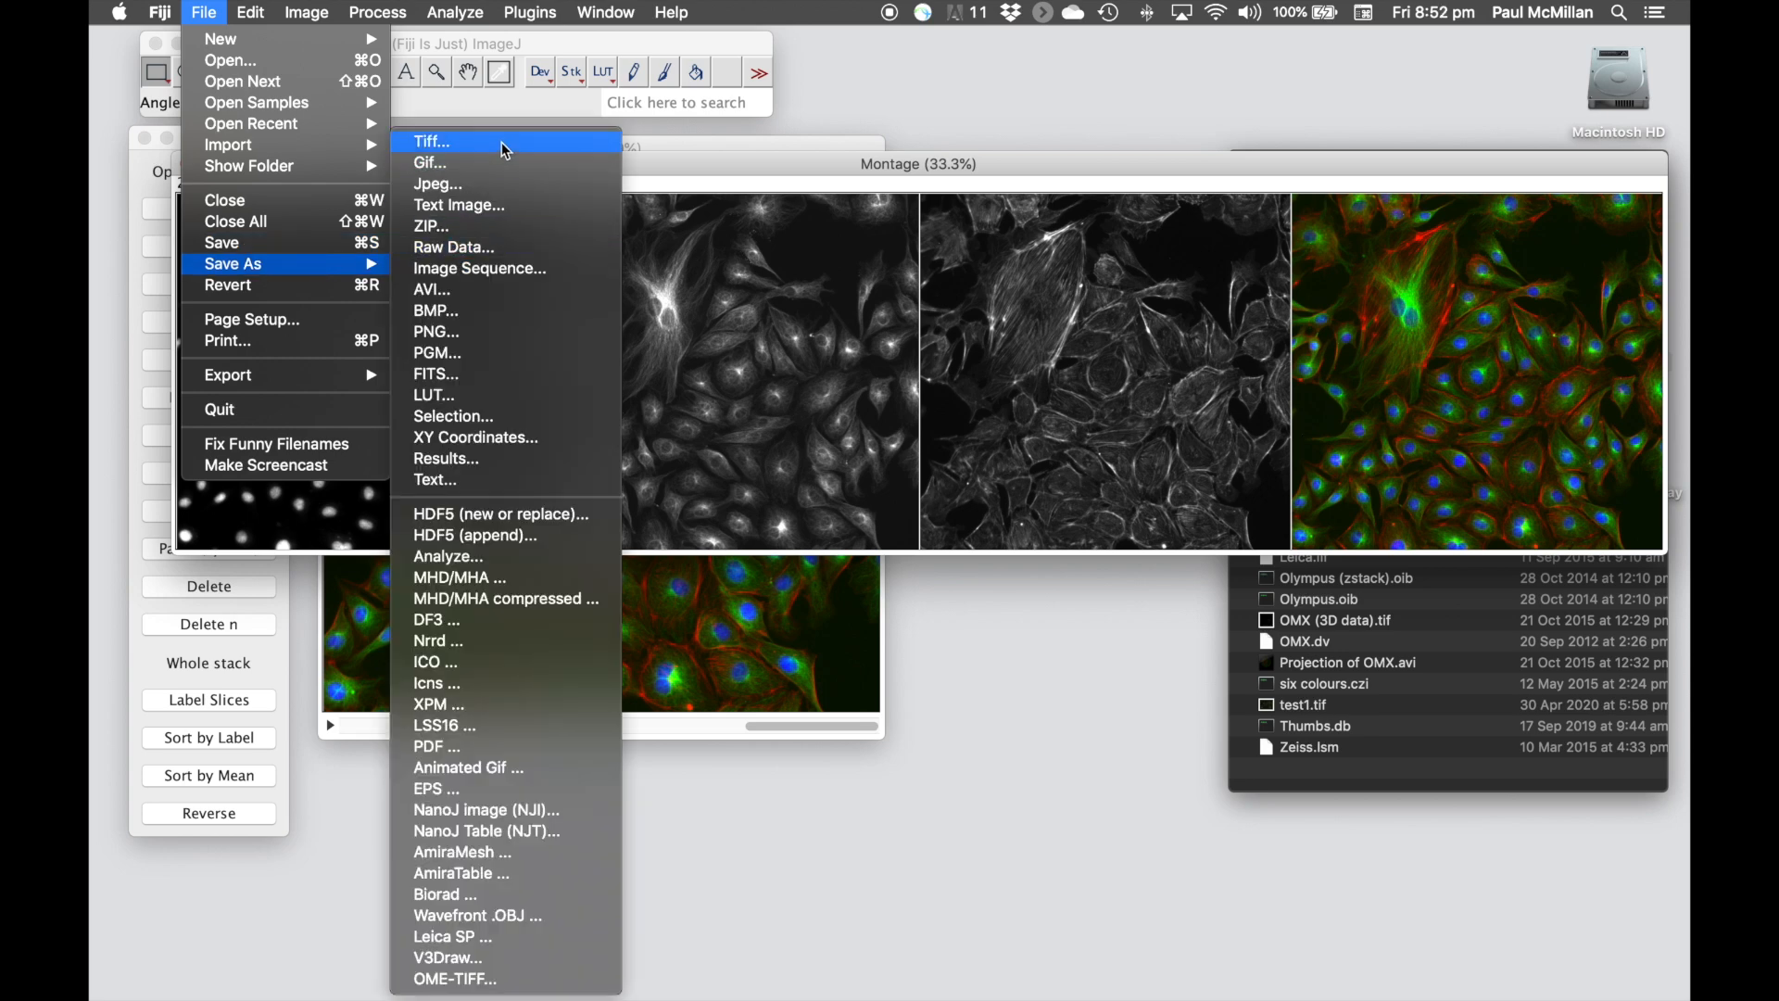
{"action": "left_click", "coordinate": [762, 168]}
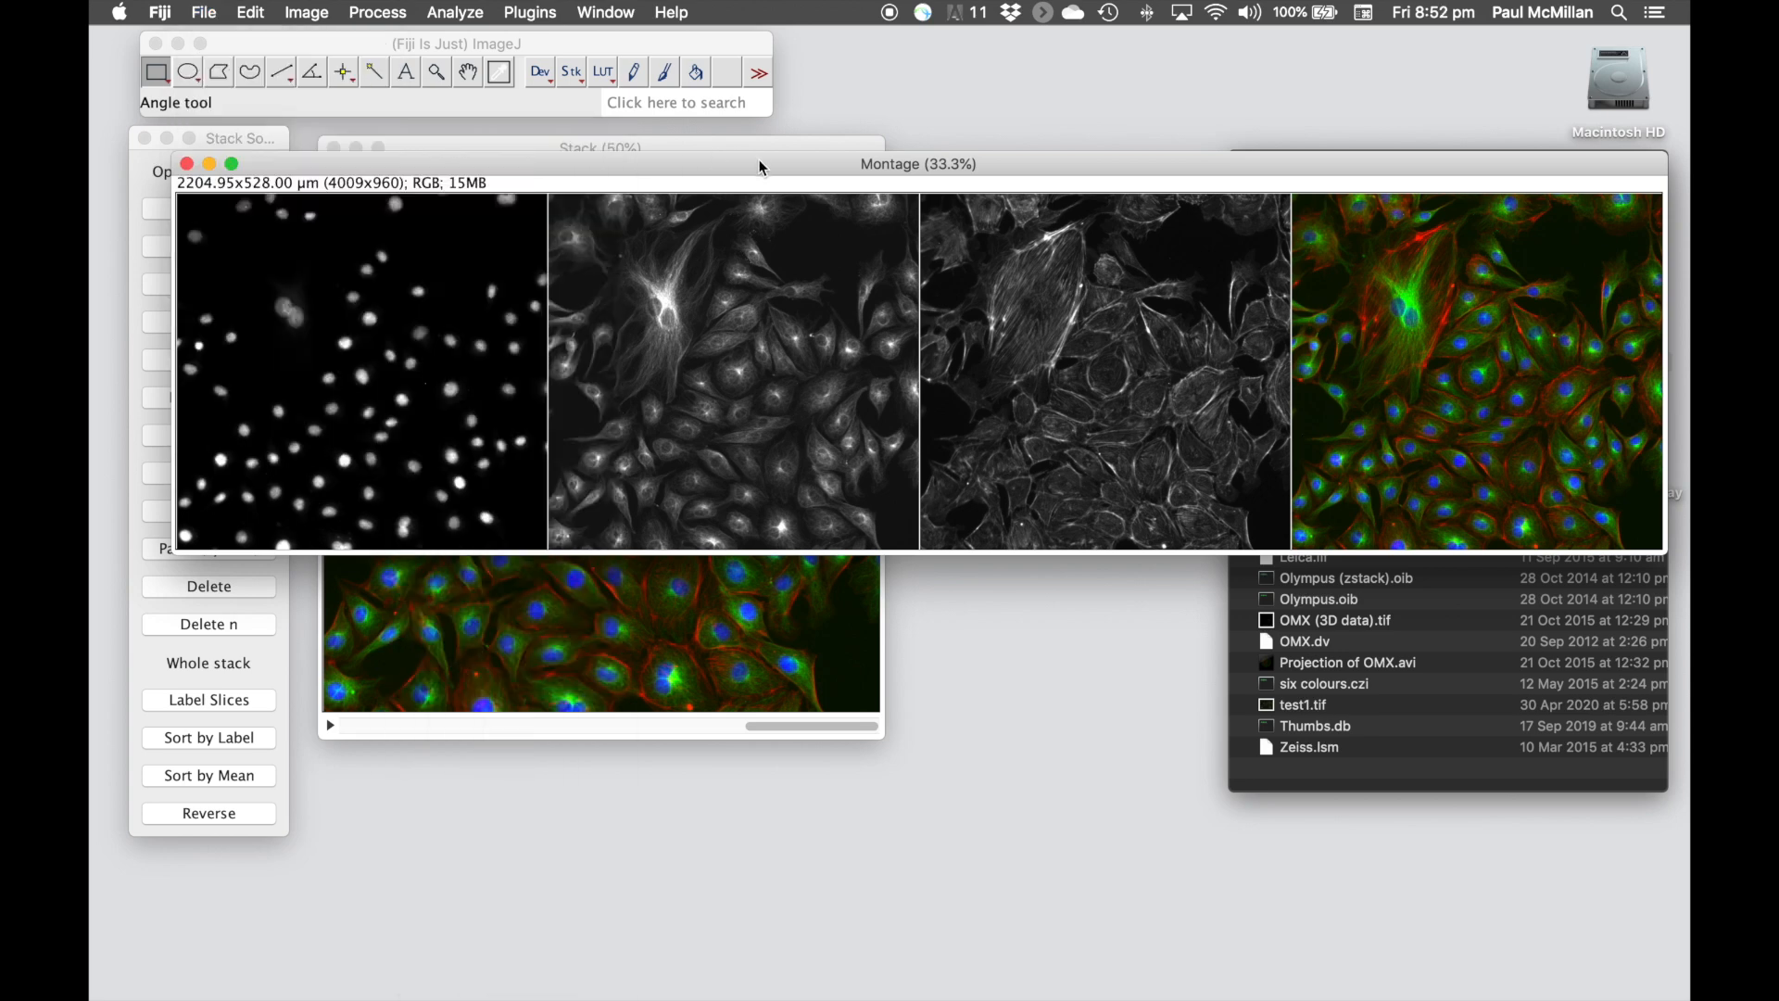